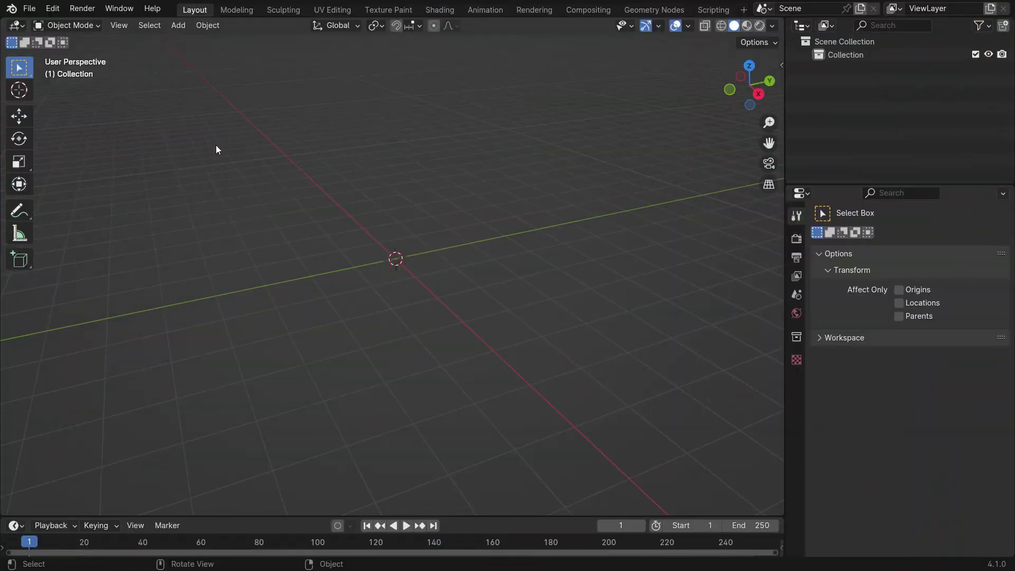
# Add a plane and set its X, Y and Z scale to 7, making it 14 m square.
pyautogui.click(180, 30)
pyautogui.moveTo(201, 40)
pyautogui.click(328, 45)
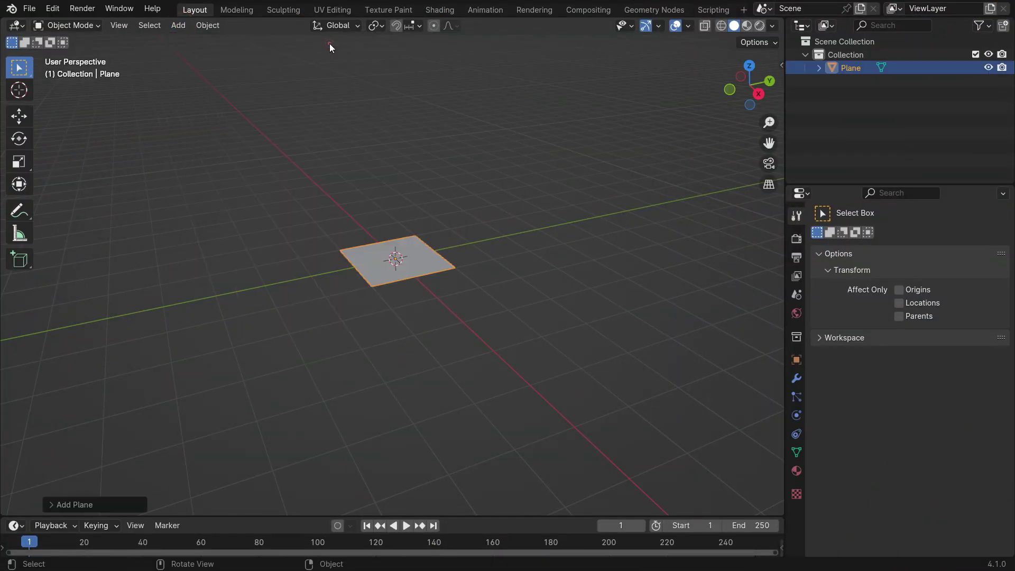
pyautogui.press('n')
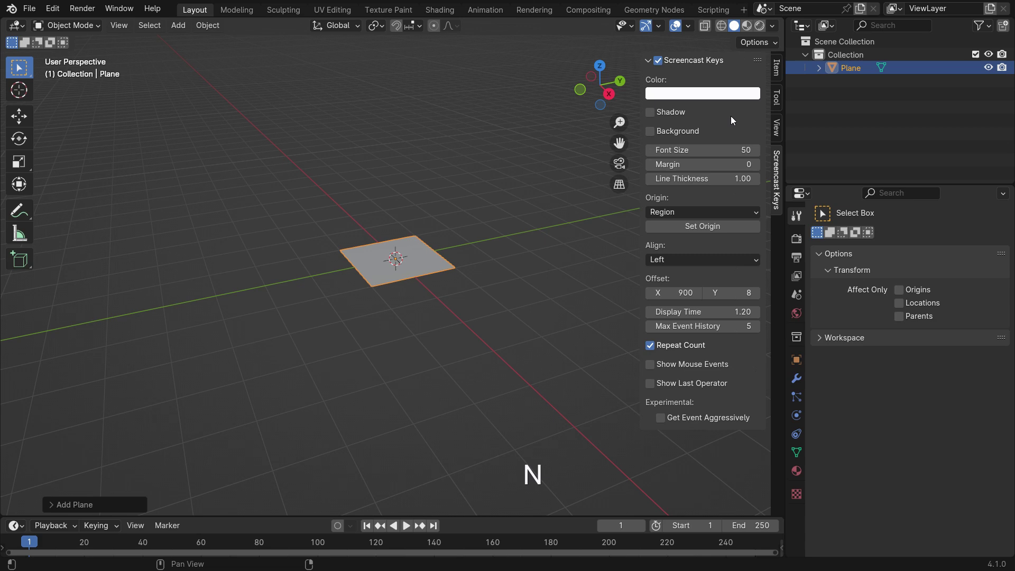
pyautogui.click(774, 68)
pyautogui.moveTo(686, 211); pyautogui.dragTo(686, 241)
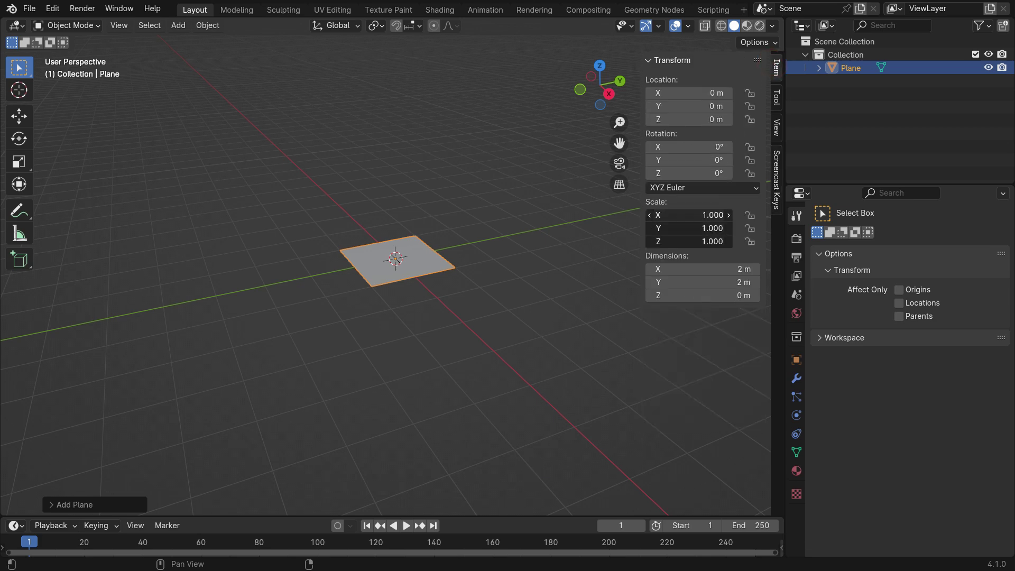
pyautogui.press('Return')
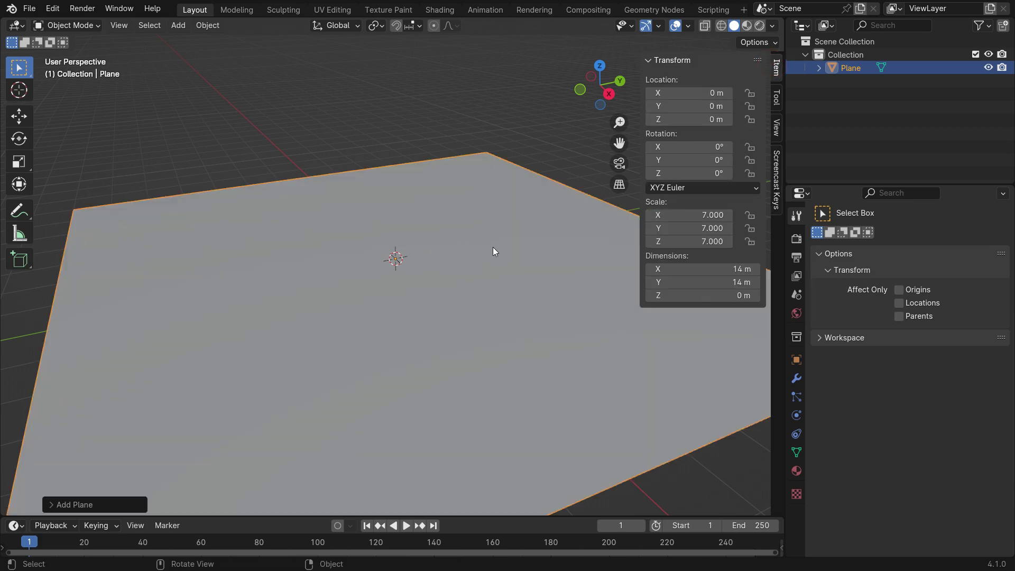
# Apply the plane's scale.
pyautogui.press('n')
pyautogui.hotkey('ctrl', 'a')
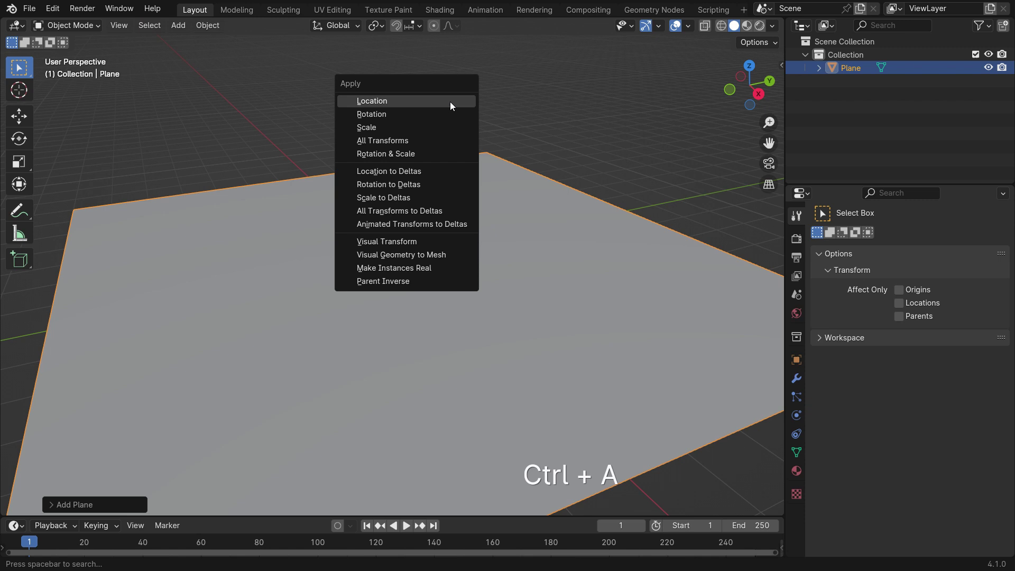
pyautogui.click(432, 130)
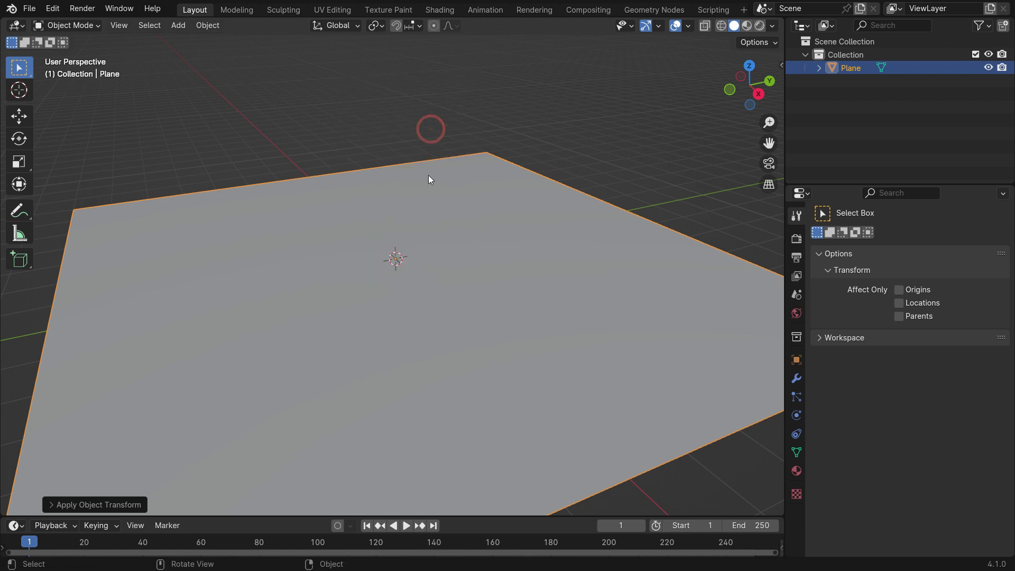
# Turn the enlarged bottom area into a Geometry Node Editor and create a new node setup on the plane.
pyautogui.moveTo(472, 516); pyautogui.dragTo(471, 294)
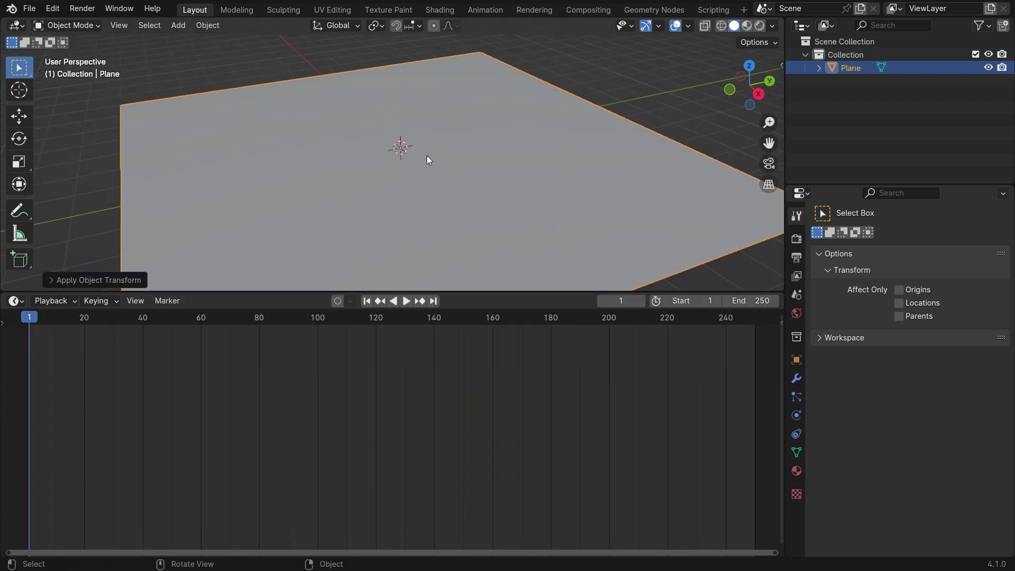
pyautogui.scroll(-2, 426, 156)
pyautogui.moveTo(433, 190); pyautogui.dragTo(423, 180, button='middle')
pyautogui.click(15, 301)
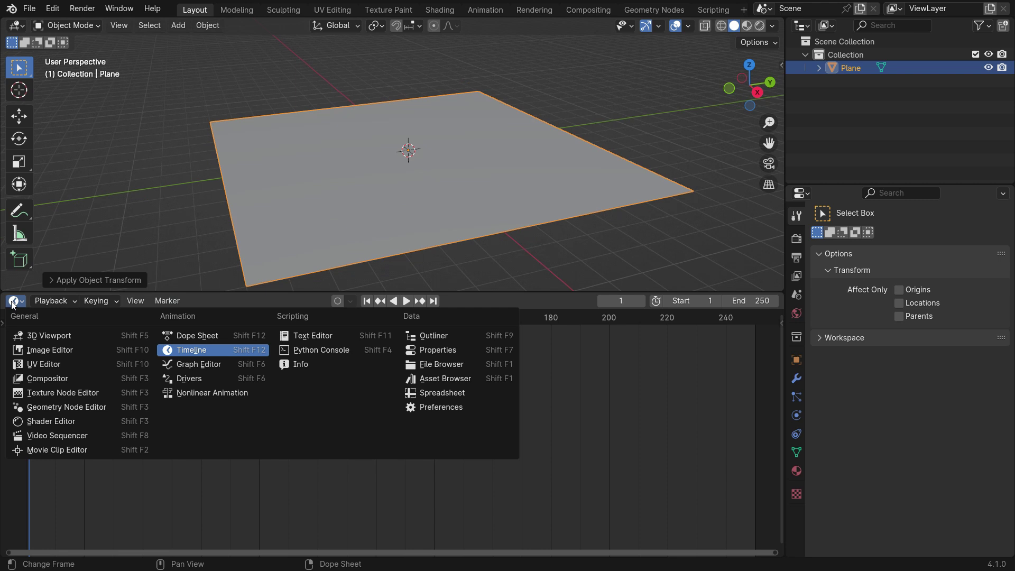
pyautogui.click(102, 411)
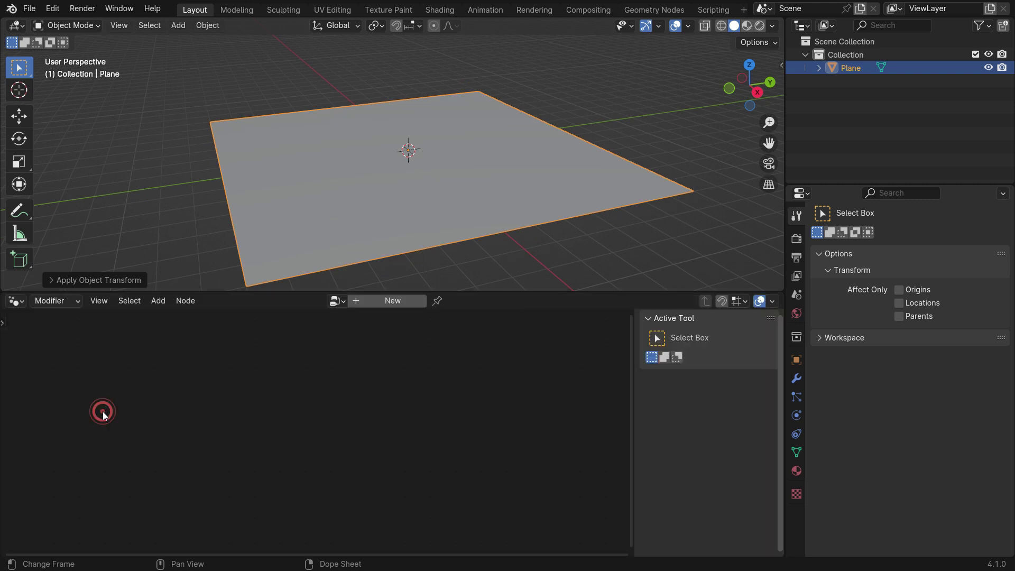
pyautogui.press('n')
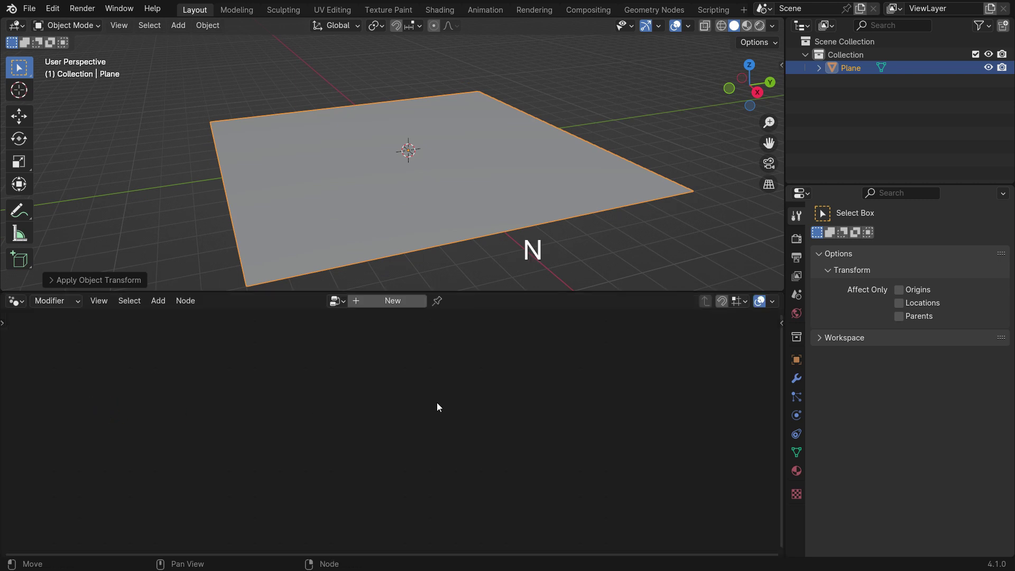
pyautogui.click(388, 300)
# Insert a Distribute Points on Faces node between the Group Input and Output.
pyautogui.scroll(3, 308, 529)
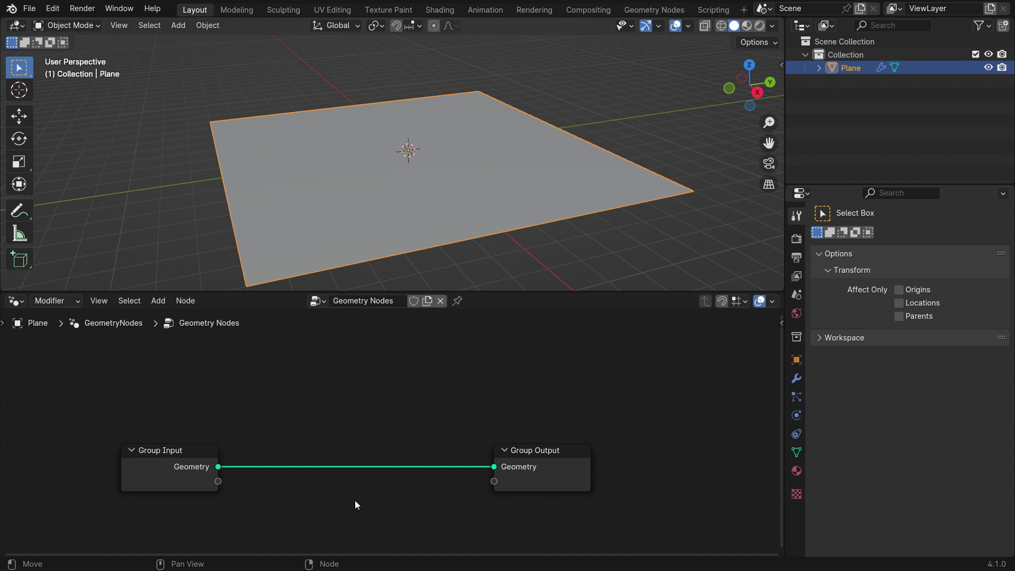
pyautogui.click(160, 303)
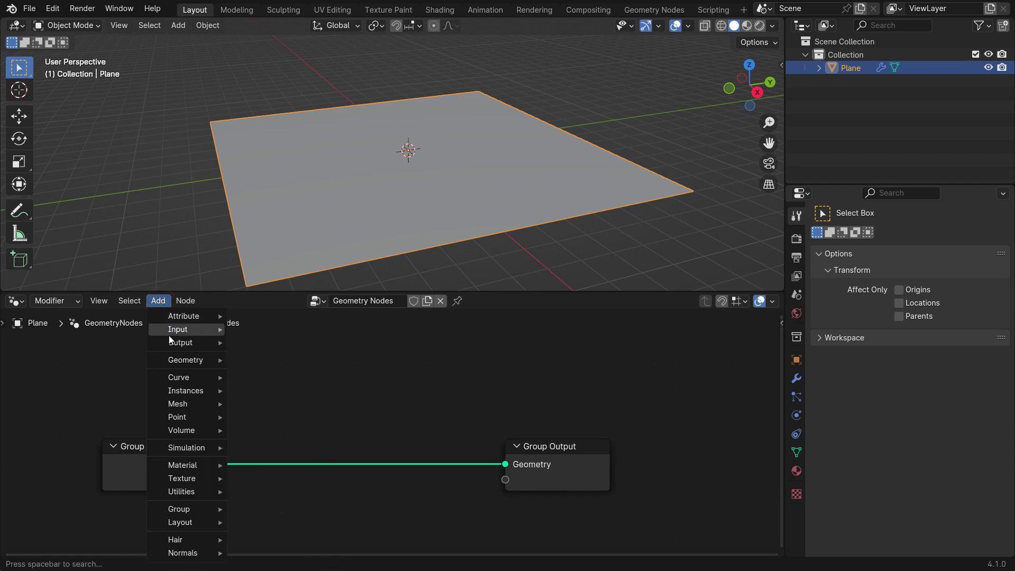
pyautogui.moveTo(182, 417)
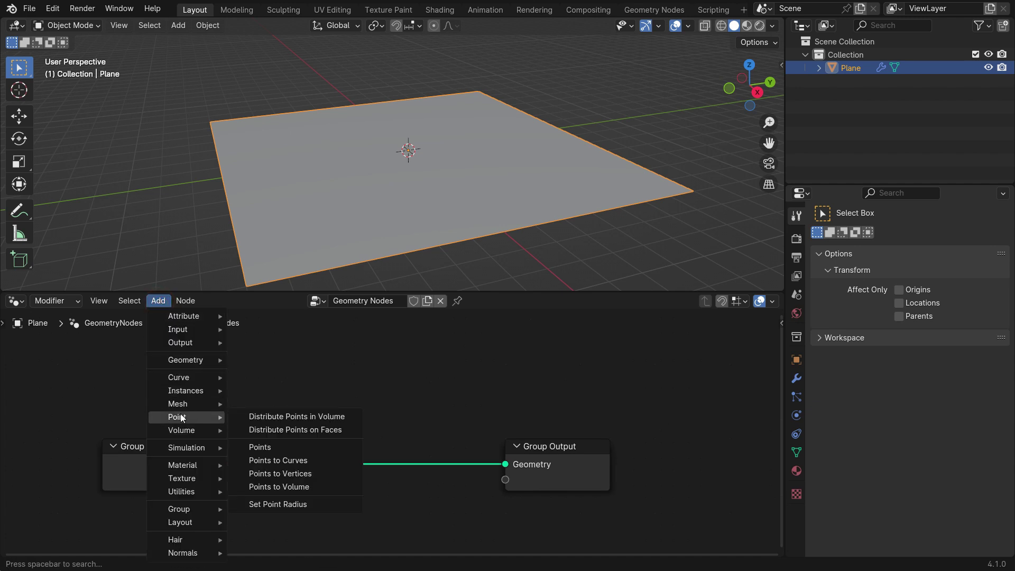
pyautogui.click(353, 430)
pyautogui.click(295, 402)
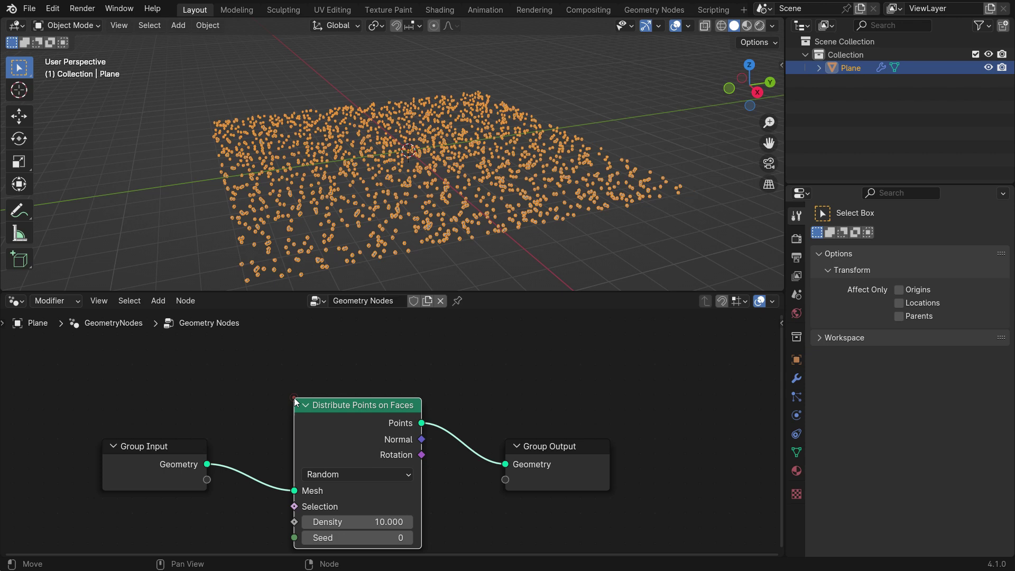
pyautogui.moveTo(364, 453); pyautogui.dragTo(363, 437, button='middle')
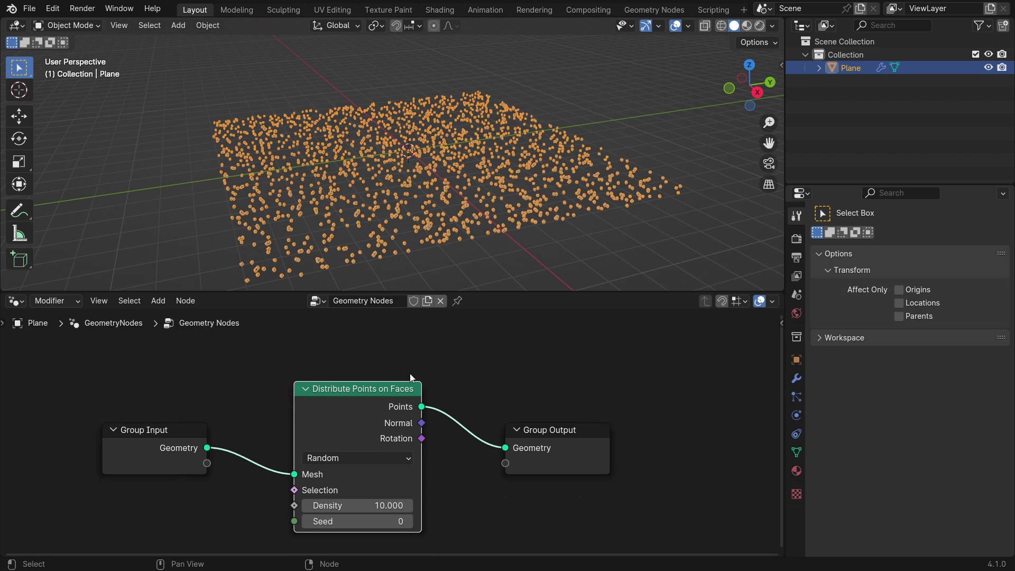
pyautogui.moveTo(486, 293); pyautogui.dragTo(474, 407)
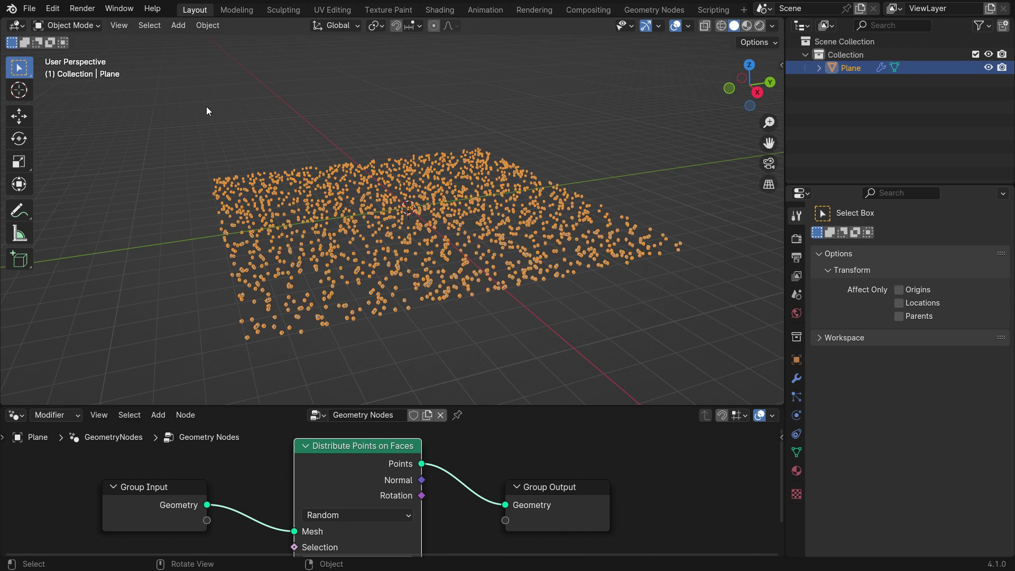
# Add a cube and move it off to the side of the plane.
pyautogui.click(176, 25)
pyautogui.moveTo(179, 40)
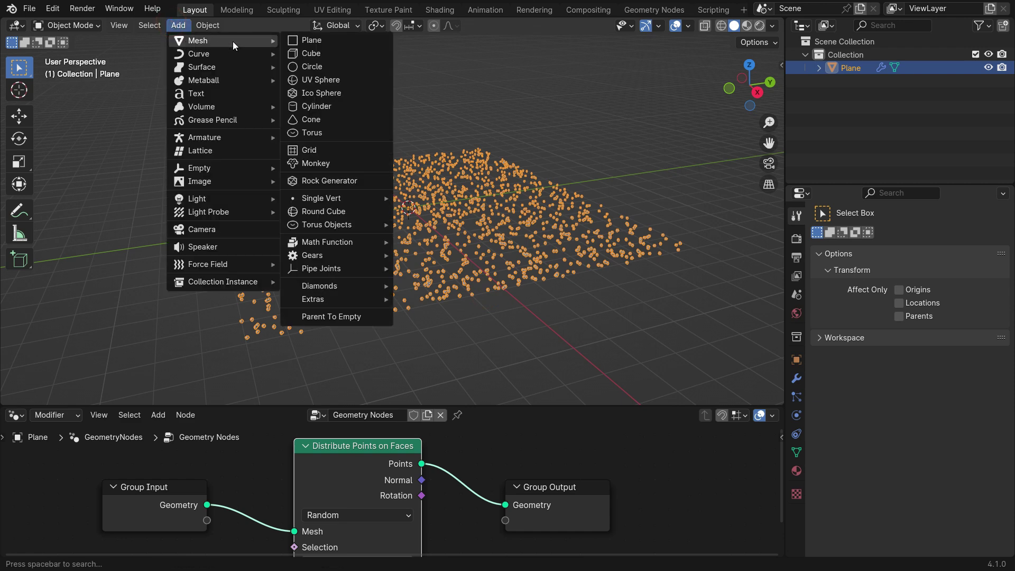
pyautogui.click(306, 55)
pyautogui.press('g')
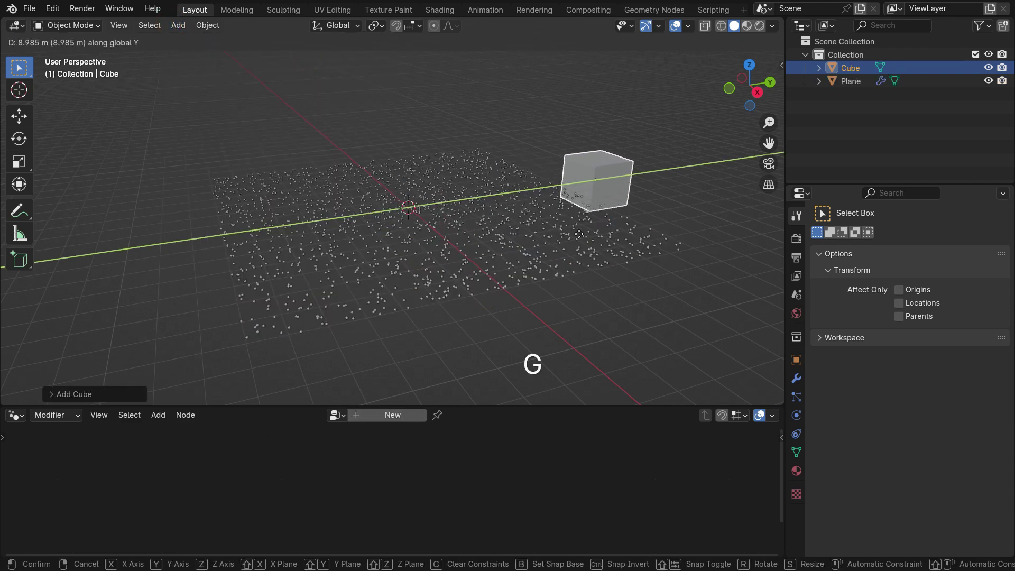
pyautogui.click(585, 230)
pyautogui.keyDown('shift'); pyautogui.moveTo(586, 230); pyautogui.dragTo(398, 256, button='middle'); pyautogui.keyUp('shift')
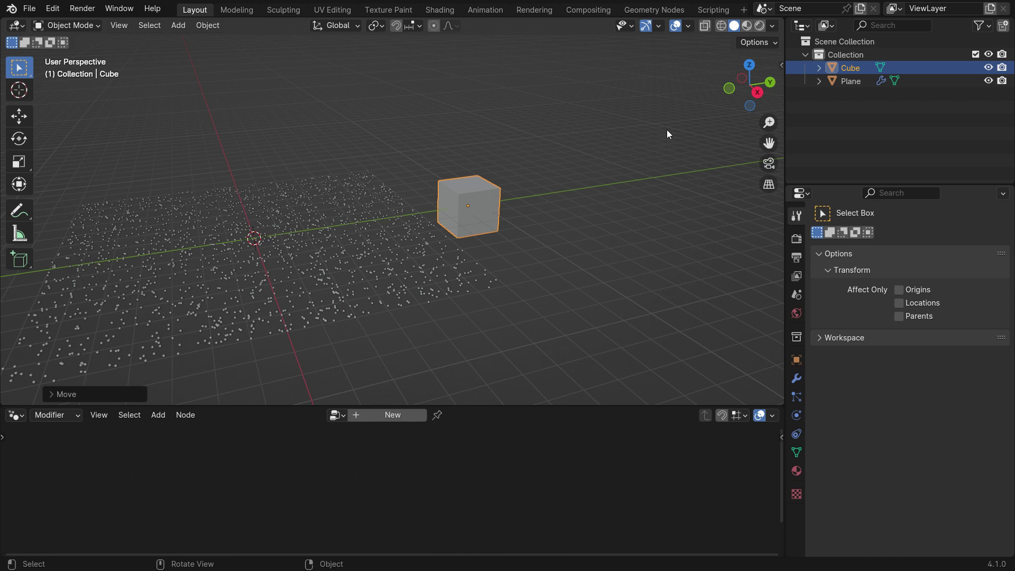
# Enable viewport cavity shading with type Both.
pyautogui.click(771, 26)
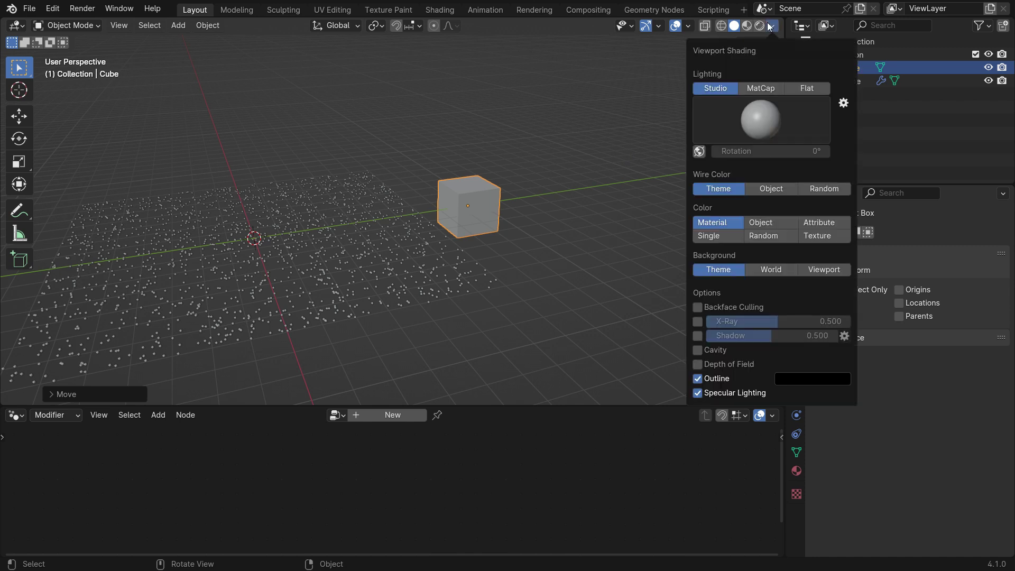
pyautogui.click(698, 350)
pyautogui.click(813, 393)
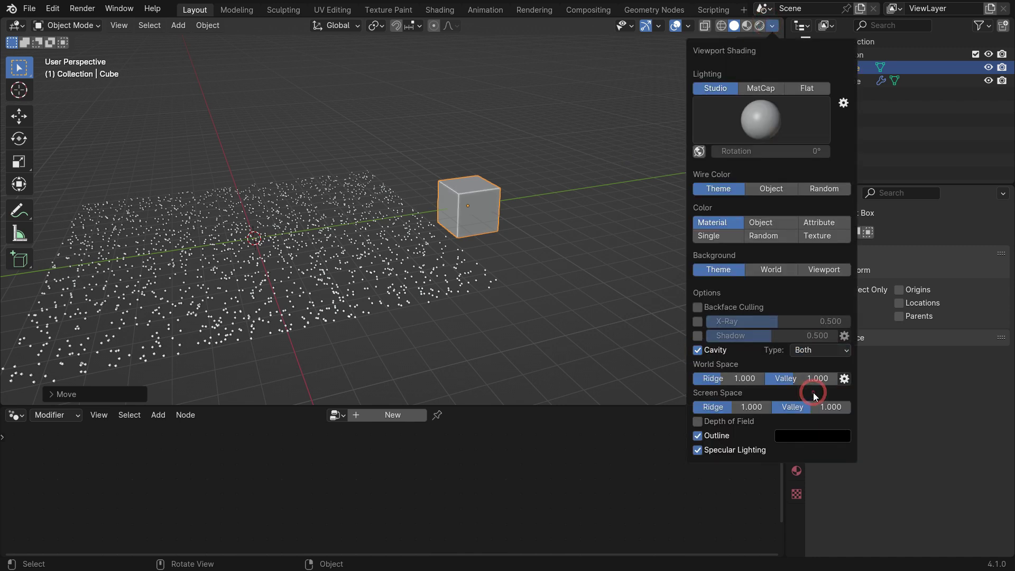
# Set the cube's Z location to 1 m.
pyautogui.press('n')
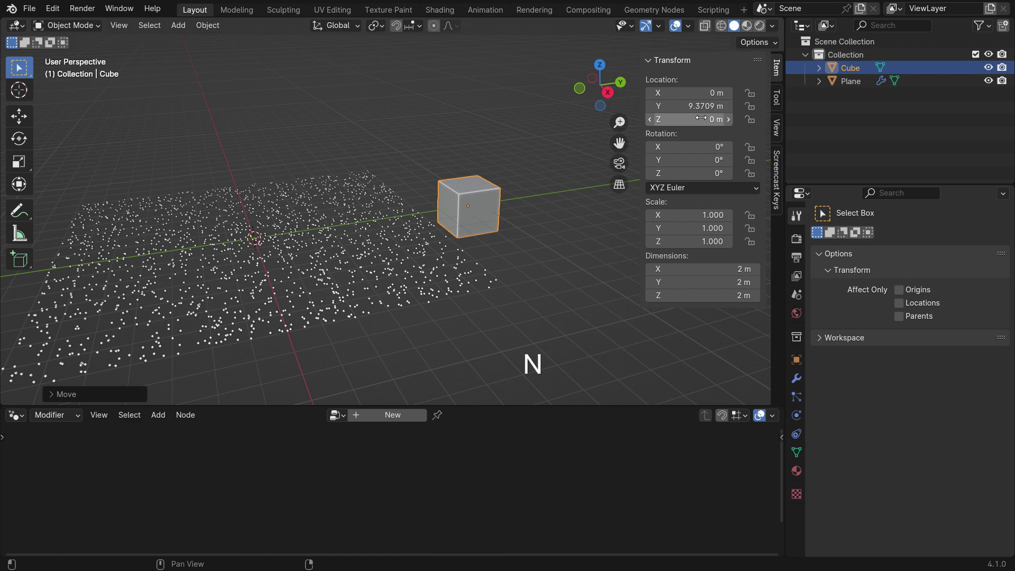
pyautogui.click(701, 117)
pyautogui.write('1')
pyautogui.press('Return')
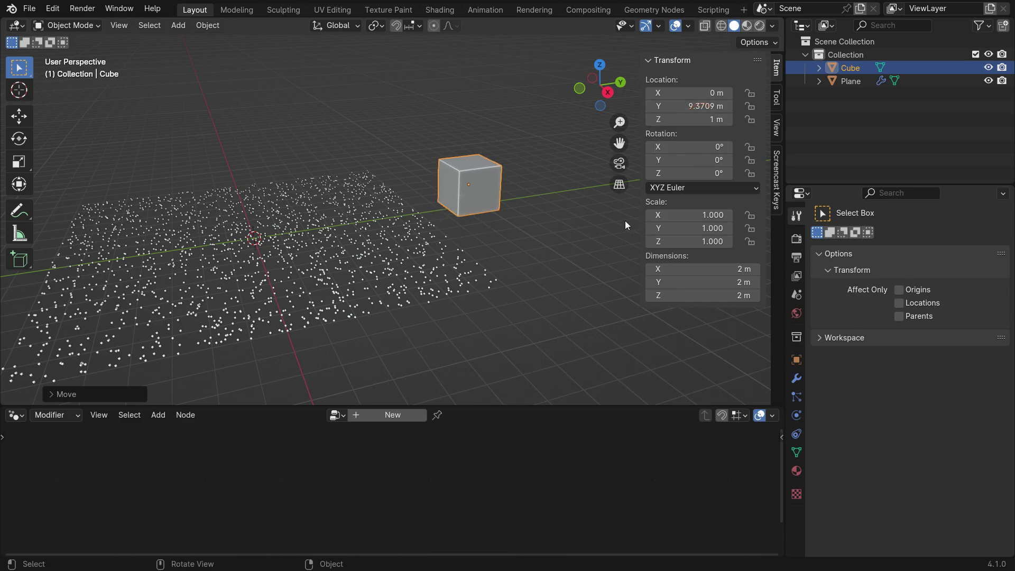
# Raise the cube's top vertices vertically to make it taller.
pyautogui.press('n')
pyautogui.press('Tab')
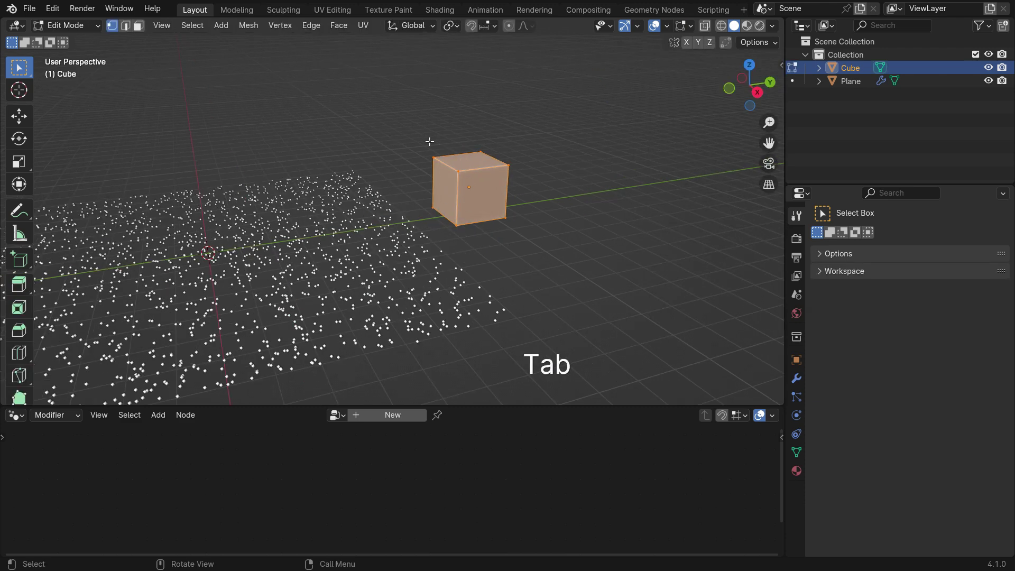
pyautogui.moveTo(430, 141); pyautogui.dragTo(534, 194)
pyautogui.press('g')
pyautogui.press('z')
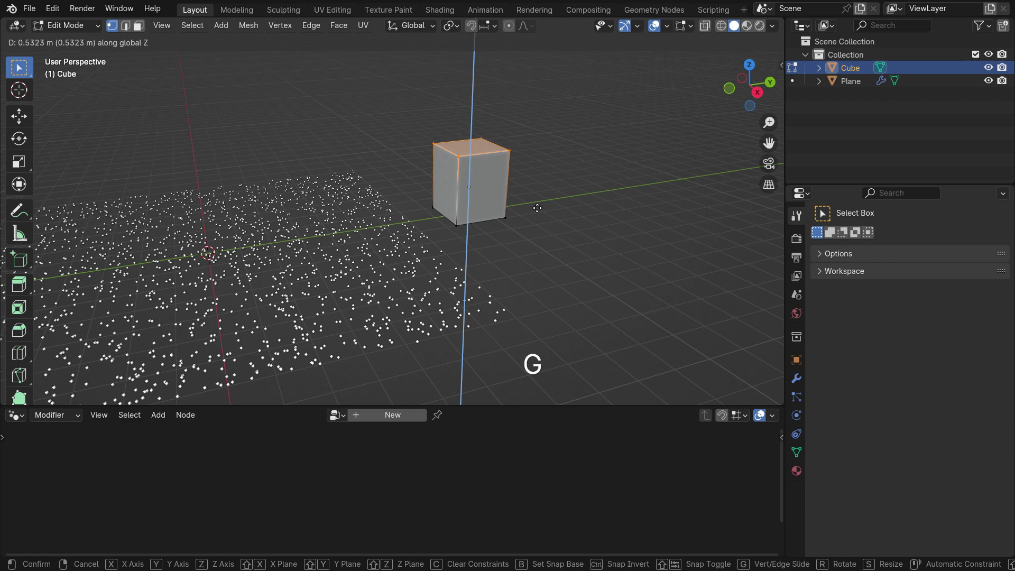
pyautogui.click(539, 192)
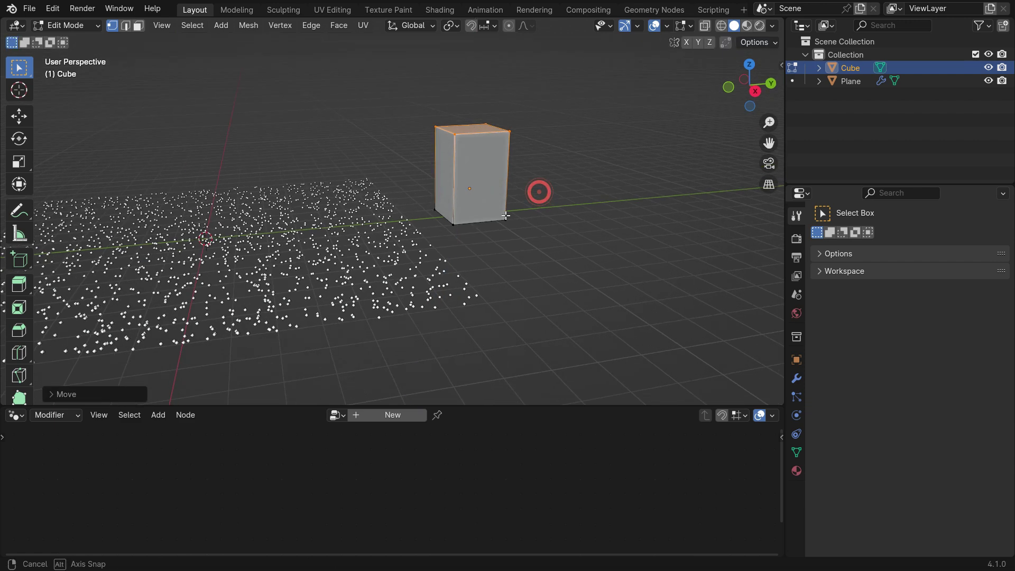
pyautogui.moveTo(540, 192); pyautogui.dragTo(500, 149, button='middle')
# Snap the 3D cursor to the bottom face centre and set the cube's origin there.
pyautogui.moveTo(426, 176); pyautogui.dragTo(538, 250)
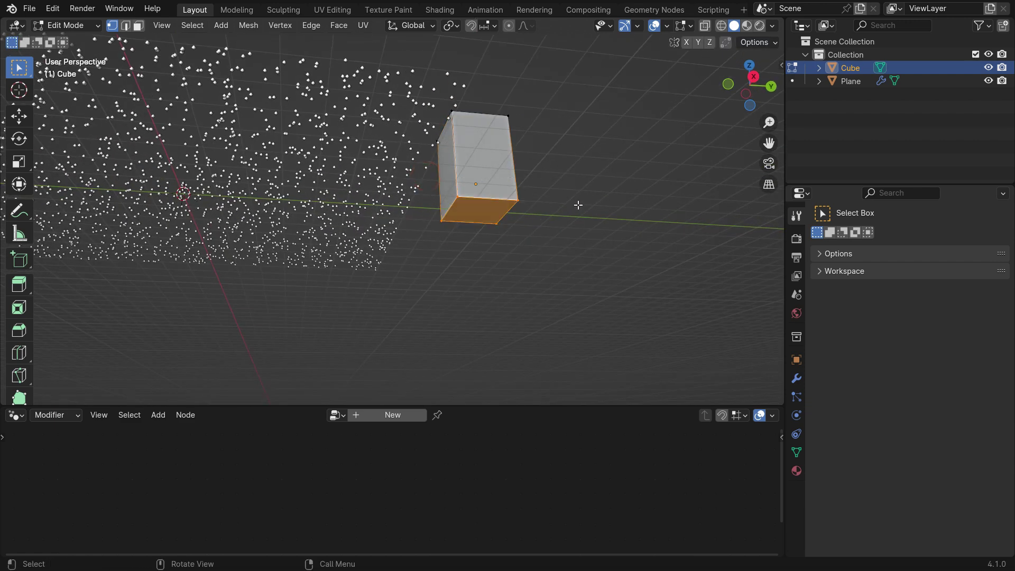
pyautogui.scroll(2, 566, 205)
pyautogui.hotkey('shift', 's')
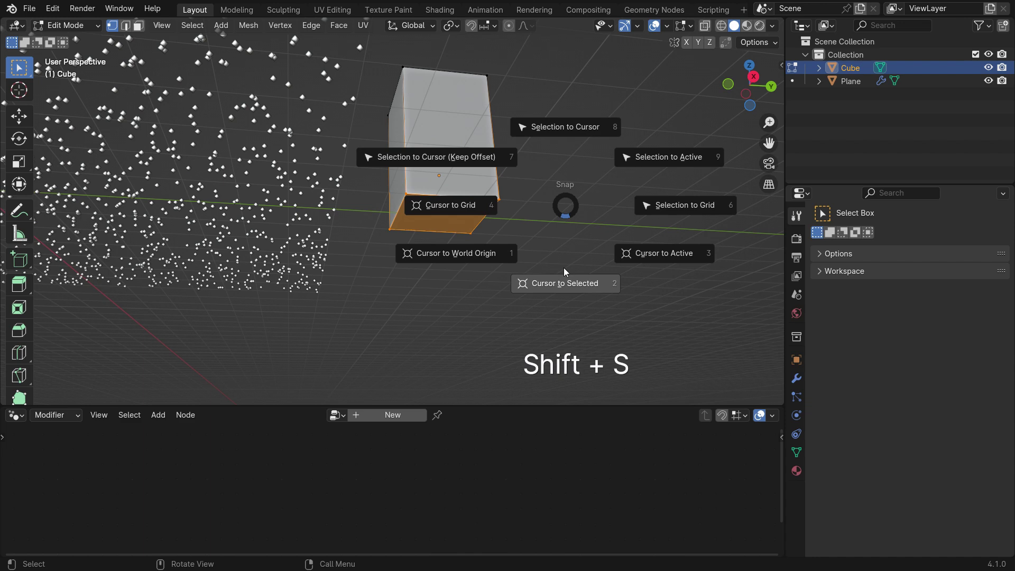
pyautogui.click(564, 276)
pyautogui.press('Tab')
pyautogui.rightClick(592, 161)
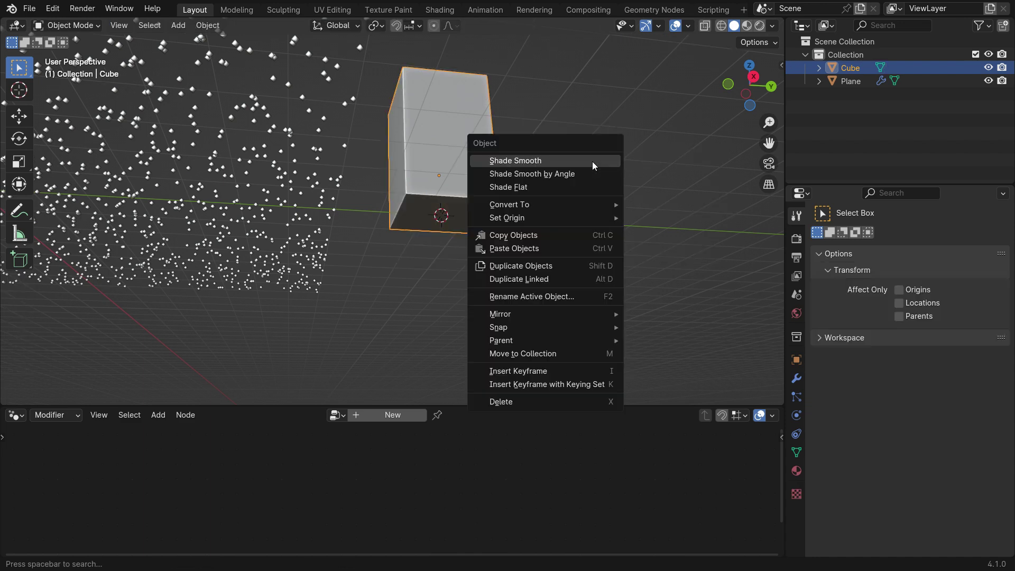
pyautogui.moveTo(572, 218)
pyautogui.click(682, 245)
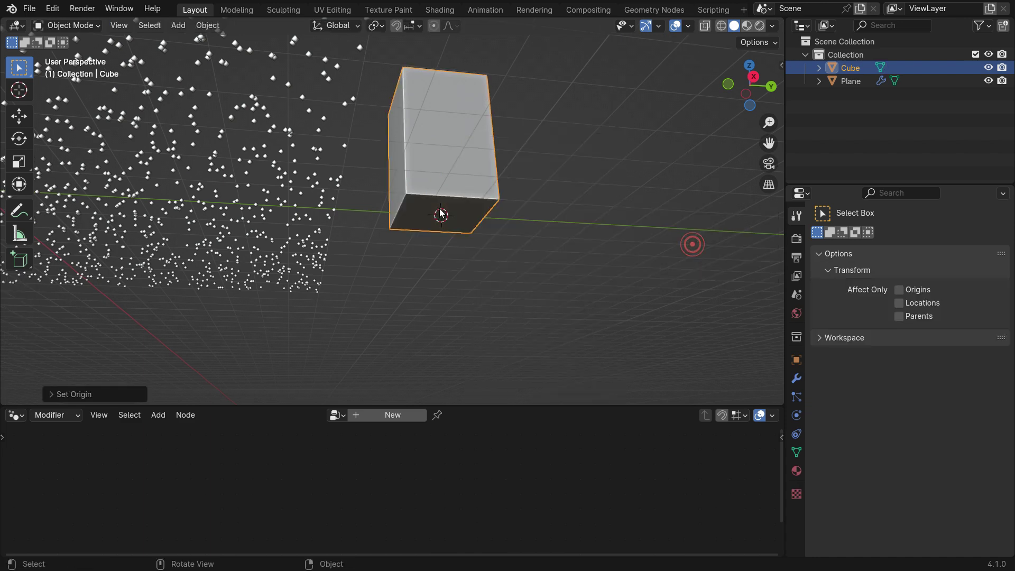
pyautogui.moveTo(461, 214); pyautogui.dragTo(480, 253, button='middle')
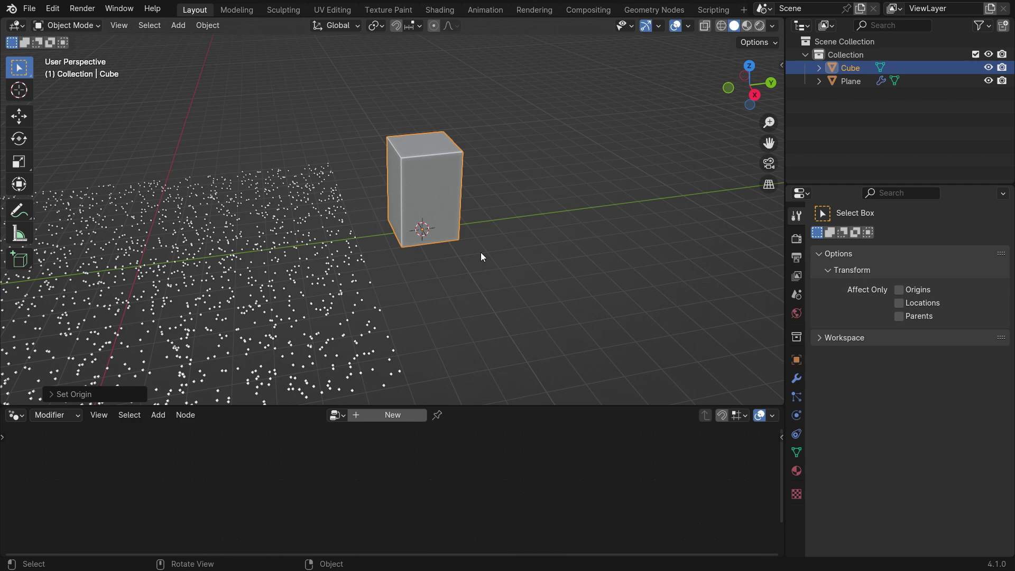
# Duplicate the cube along Y and place the copy beside the original.
pyautogui.hotkey('shift', 'd')
pyautogui.press('y')
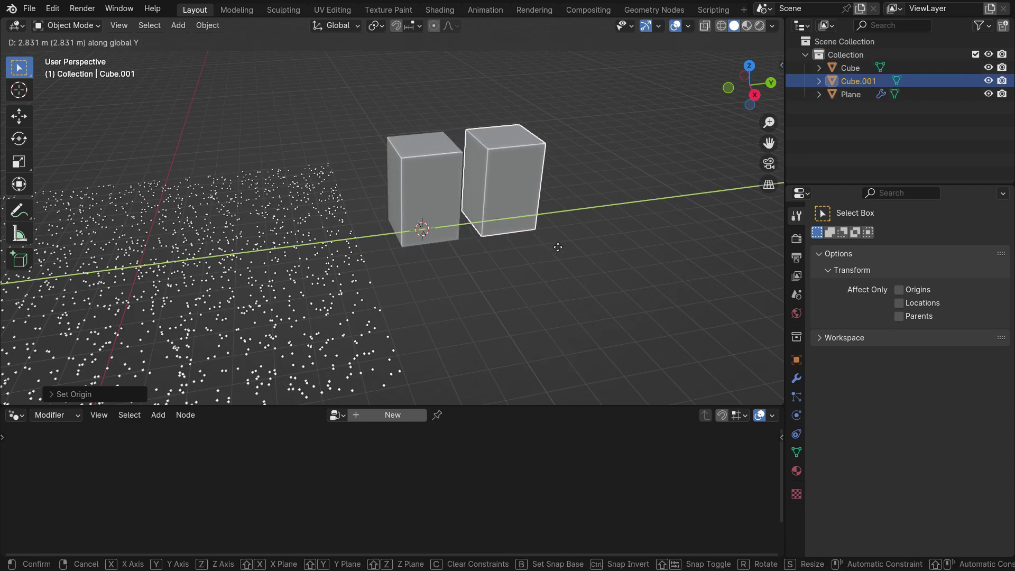
pyautogui.click(578, 248)
pyautogui.moveTo(542, 264); pyautogui.dragTo(534, 246, button='middle')
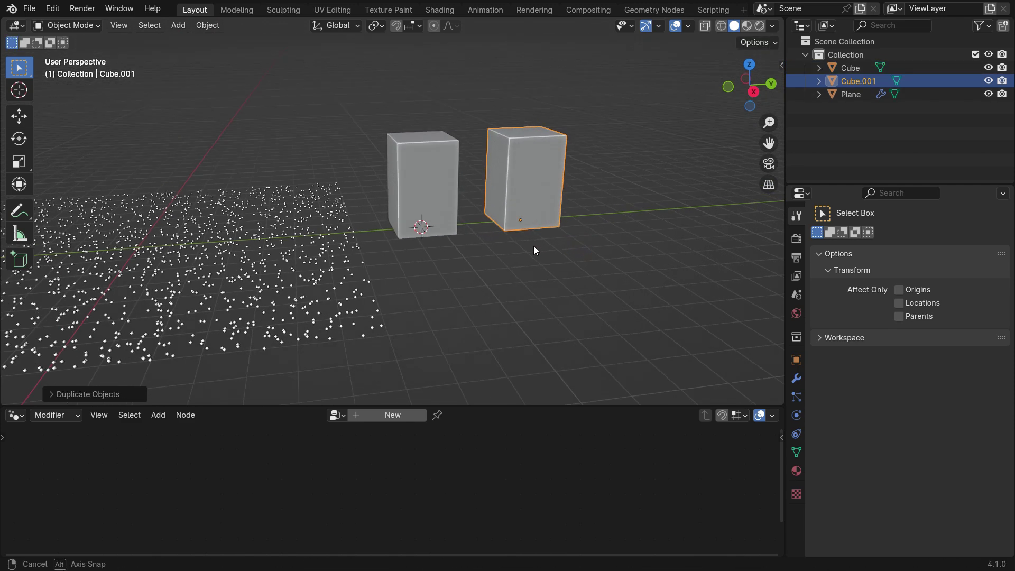
# Scale the copy's footprint down to about 0.81, keeping its height unchanged.
pyautogui.press('Tab')
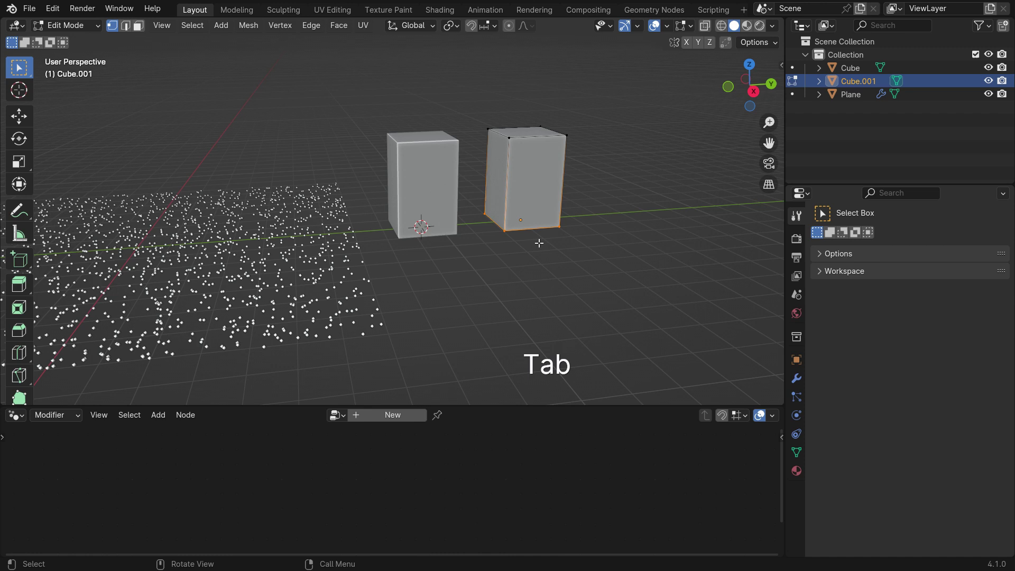
pyautogui.press('a')
pyautogui.press('s')
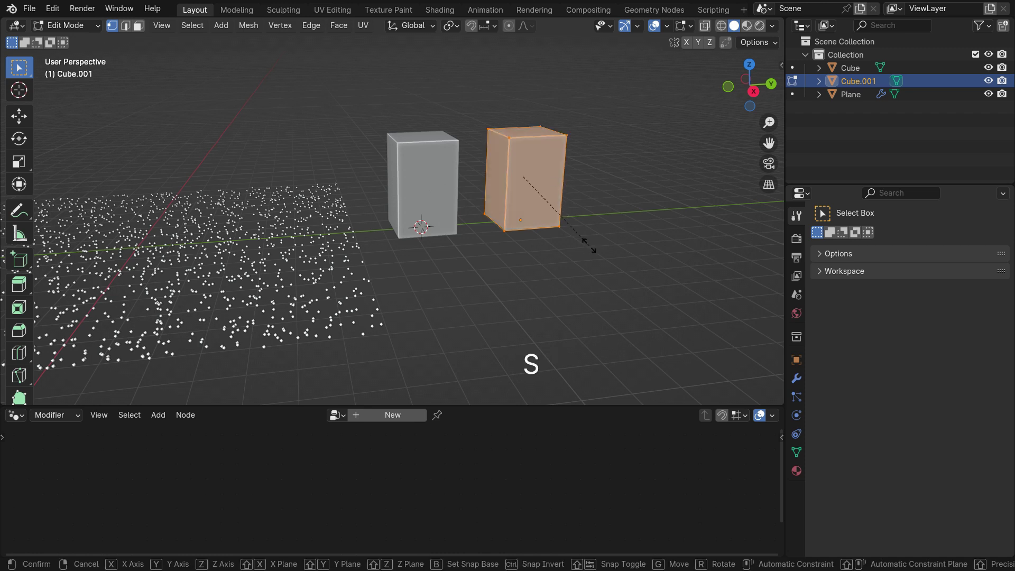
pyautogui.hotkey('shift', 'z')
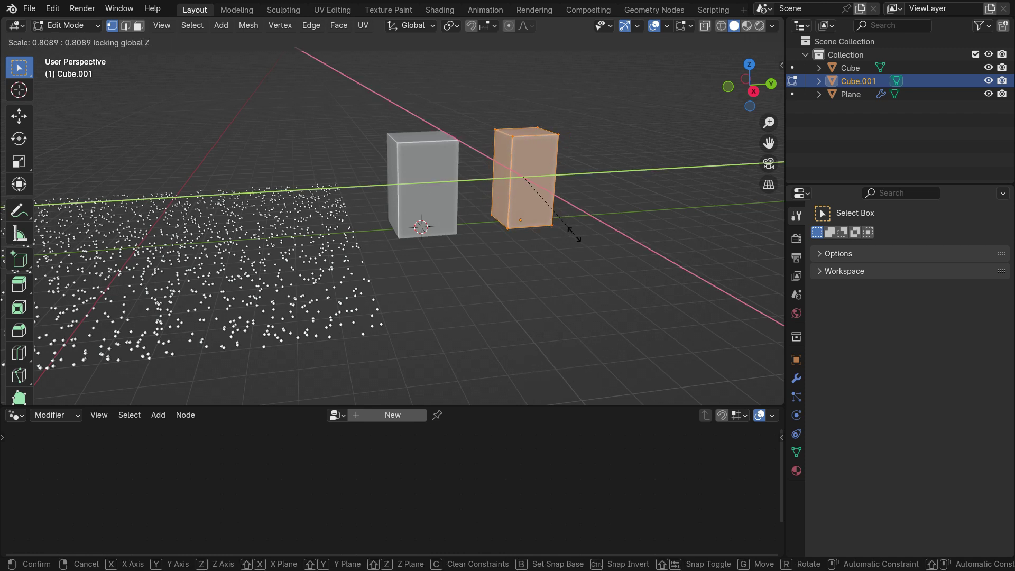
pyautogui.click(574, 234)
# Raise the copy's top face 1.125 m and return to Object Mode.
pyautogui.moveTo(476, 113); pyautogui.dragTo(571, 236)
pyautogui.press('g')
pyautogui.press('z')
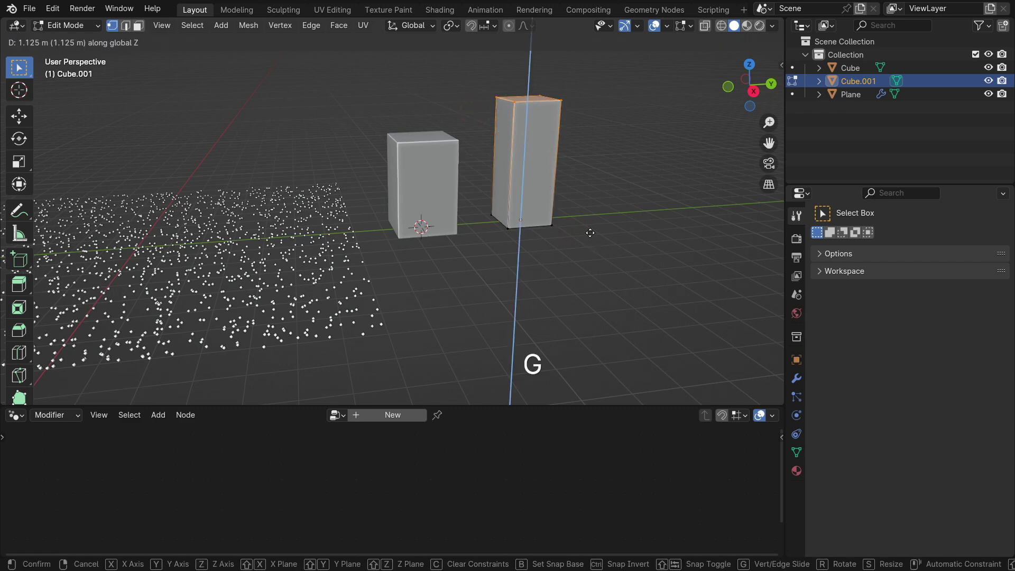
pyautogui.click(585, 206)
pyautogui.scroll(-3, 522, 239)
pyautogui.moveTo(521, 238); pyautogui.dragTo(558, 209, button='middle')
pyautogui.scroll(2, 557, 210)
pyautogui.press('Tab')
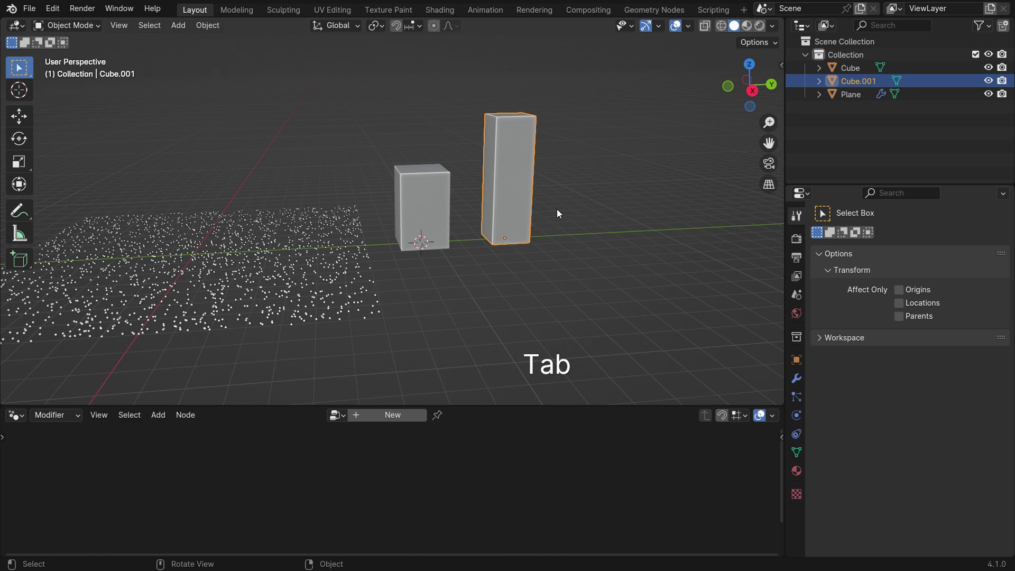
# Duplicate Cube.001 along Y as Cube.002, beside the second block.
pyautogui.hotkey('shift', 'd')
pyautogui.press('y')
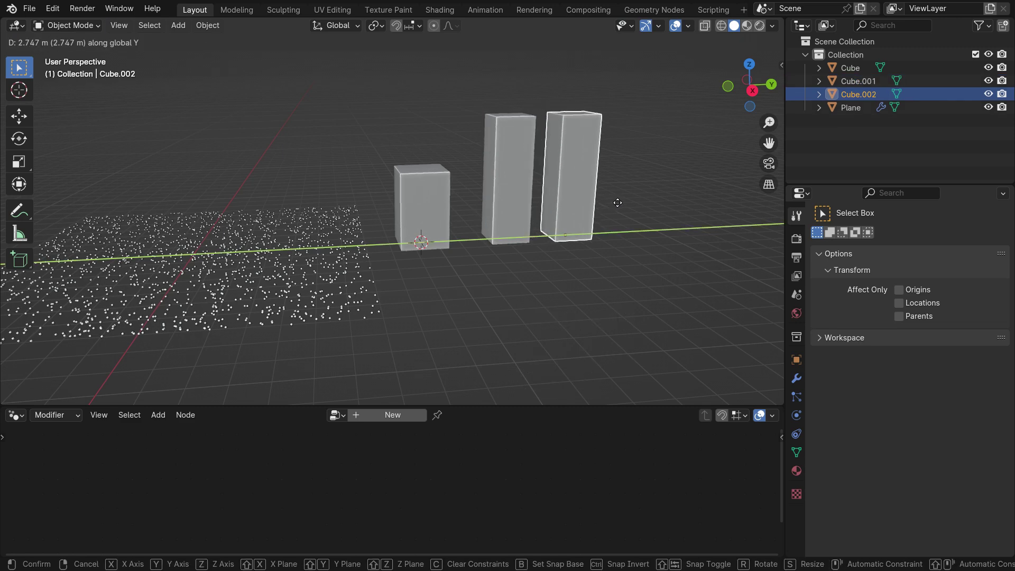
pyautogui.click(624, 214)
pyautogui.keyDown('shift'); pyautogui.moveTo(623, 214); pyautogui.dragTo(439, 254, button='middle'); pyautogui.keyUp('shift')
# Bevel Cube.002's two top corner vertices into a slanted roof.
pyautogui.press('Tab')
pyautogui.scroll(3, 467, 182)
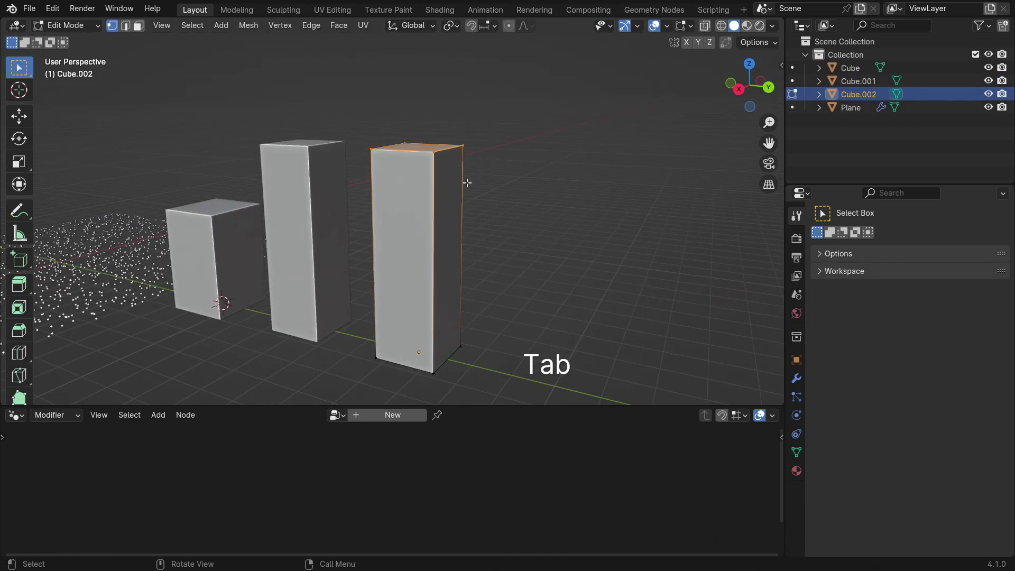
pyautogui.click(424, 148)
pyautogui.keyDown('shift'); pyautogui.click(464, 145); pyautogui.keyUp('shift')
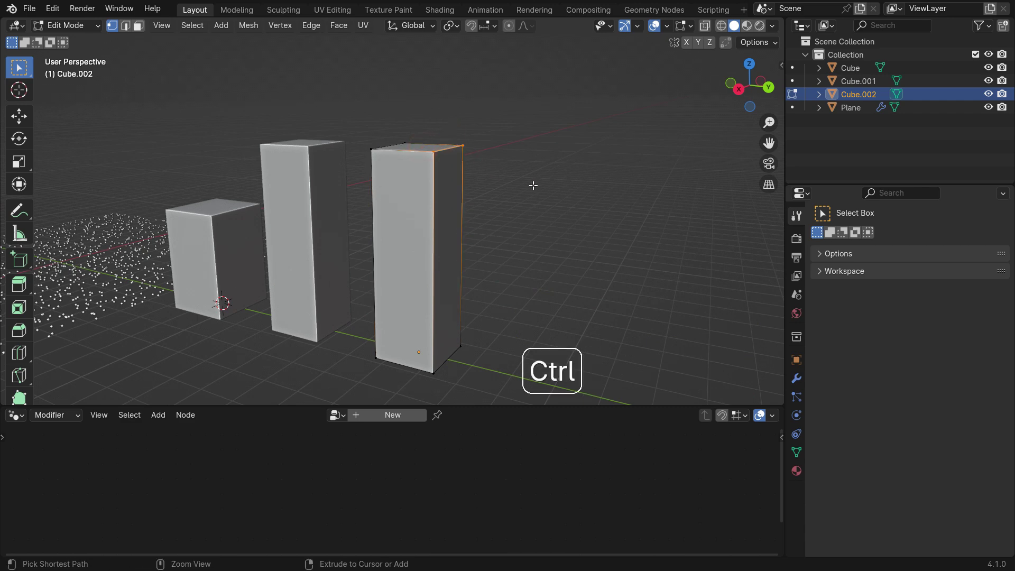
pyautogui.hotkey('ctrl', 'b')
pyautogui.click(559, 242)
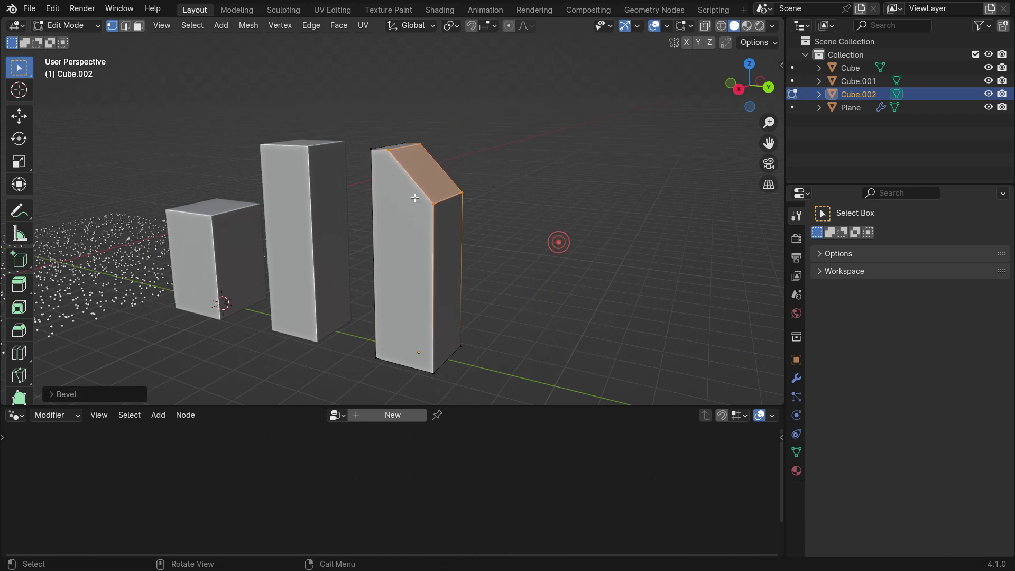
# Duplicate the plain tall block along Y as Cube.003, right of the others.
pyautogui.scroll(-4, 458, 253)
pyautogui.press('Tab')
pyautogui.moveTo(452, 243); pyautogui.dragTo(464, 238, button='middle')
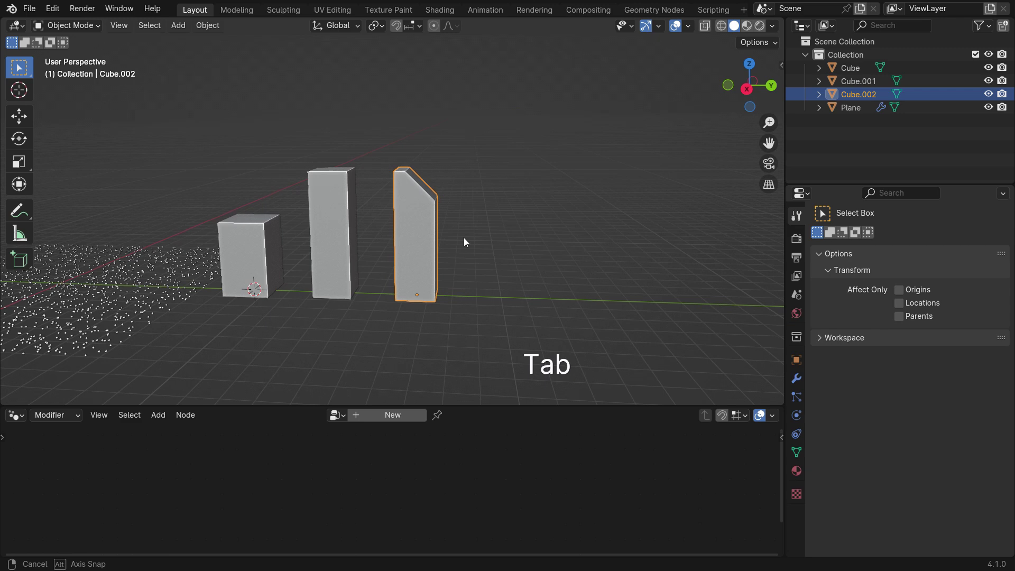
pyautogui.click(351, 247)
pyautogui.hotkey('shift', 'd')
pyautogui.press('y')
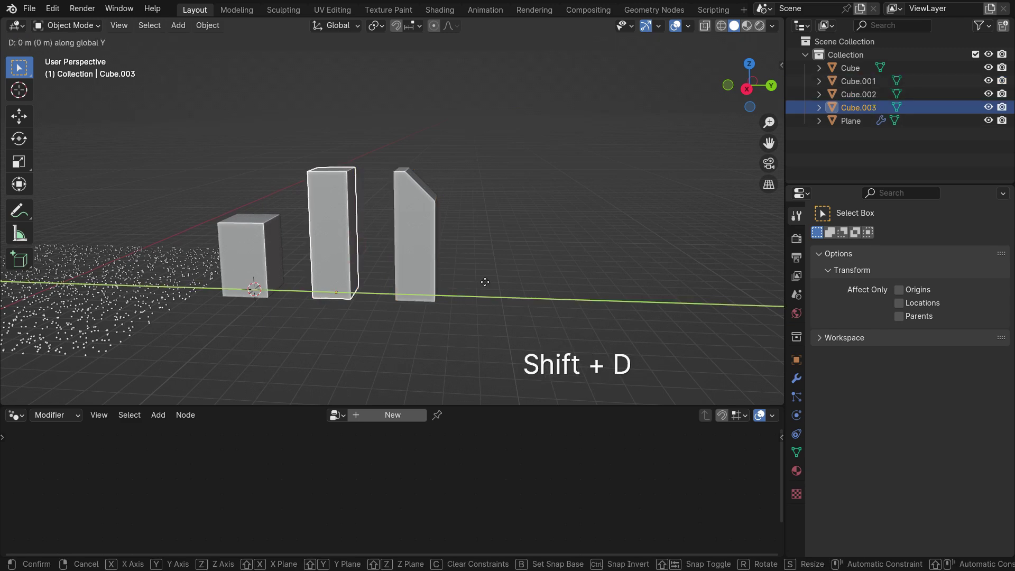
pyautogui.click(649, 295)
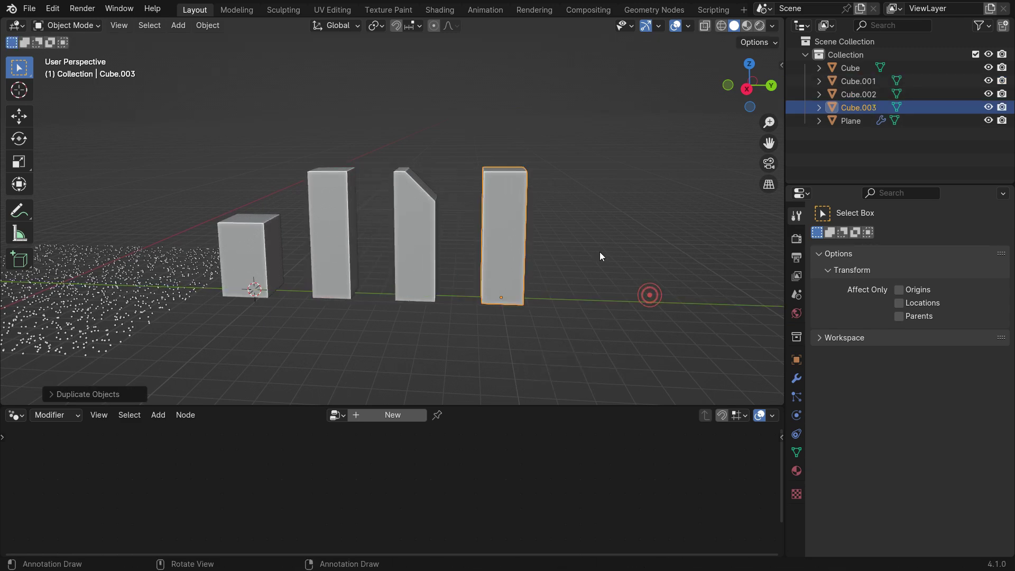
# Extrude Cube.003's top face upward and scale it down into a tapered crown.
pyautogui.press('Tab')
pyautogui.moveTo(546, 304); pyautogui.dragTo(551, 210, button='middle')
pyautogui.press('e')
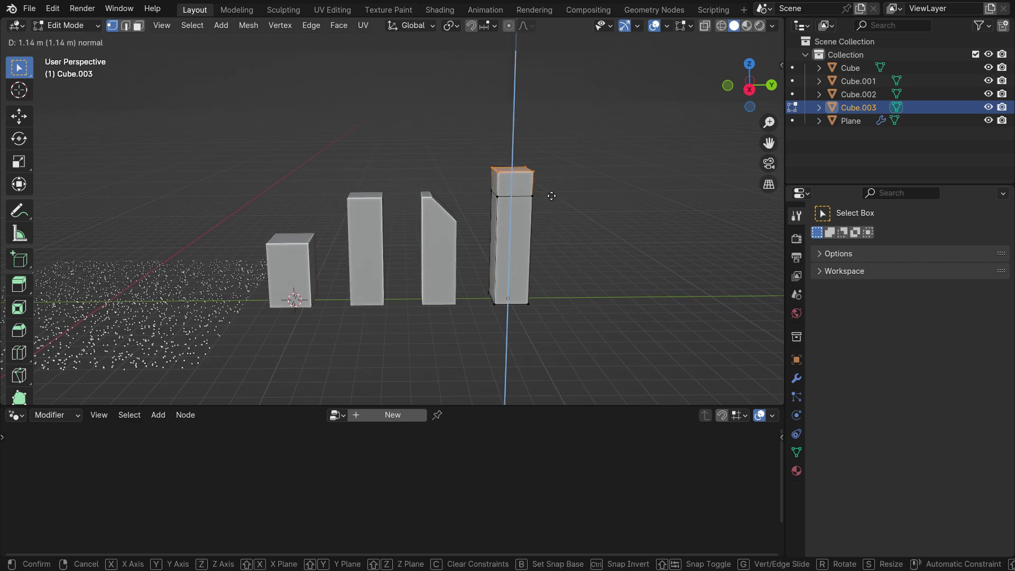
pyautogui.click(551, 196)
pyautogui.press('s')
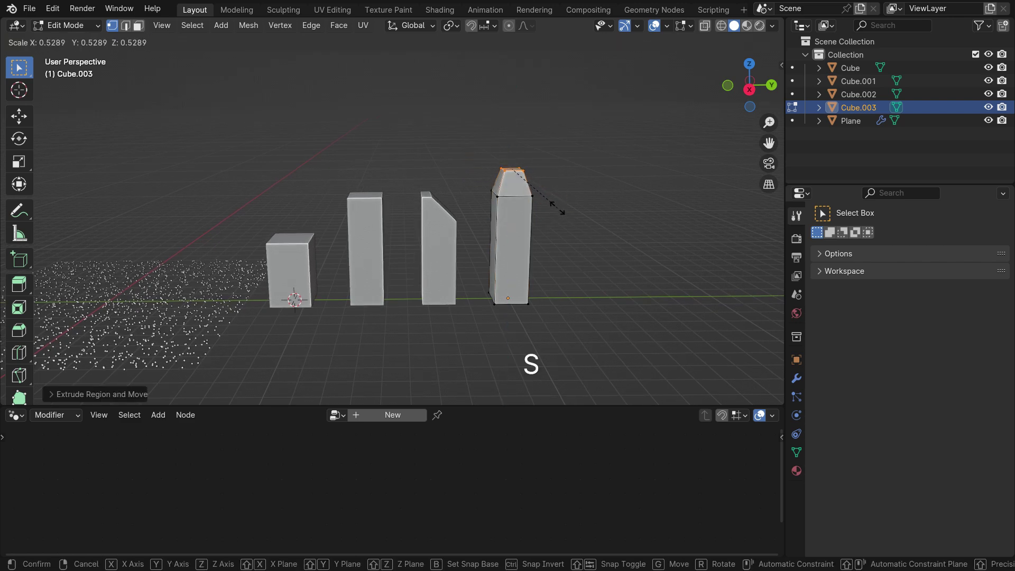
pyautogui.click(556, 208)
pyautogui.scroll(6, 517, 155)
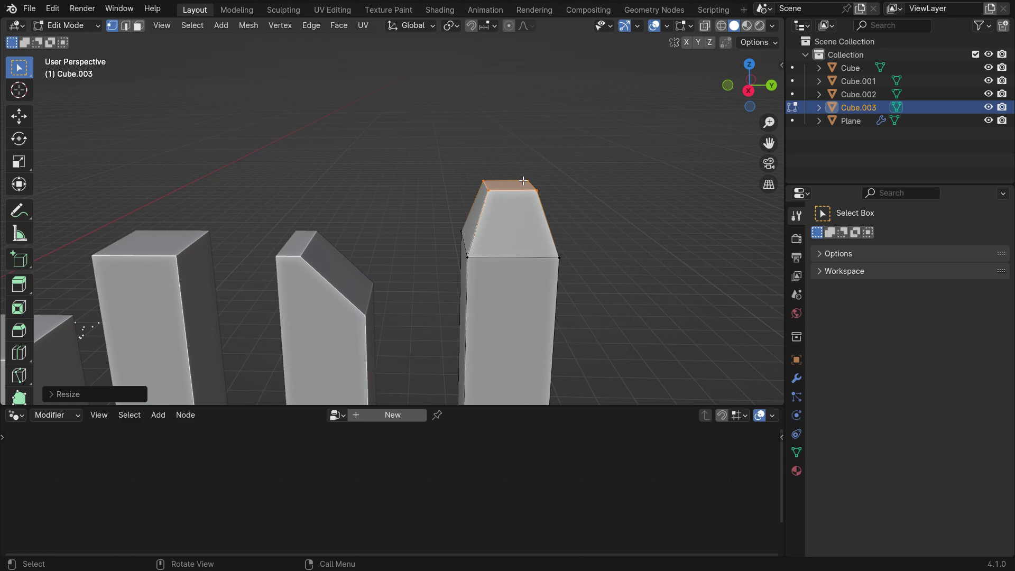
pyautogui.moveTo(523, 181); pyautogui.dragTo(545, 266, button='middle')
# Inset the crown's top and extrude a thin tapered spire, then deselect the tower.
pyautogui.press('i')
pyautogui.click(607, 259)
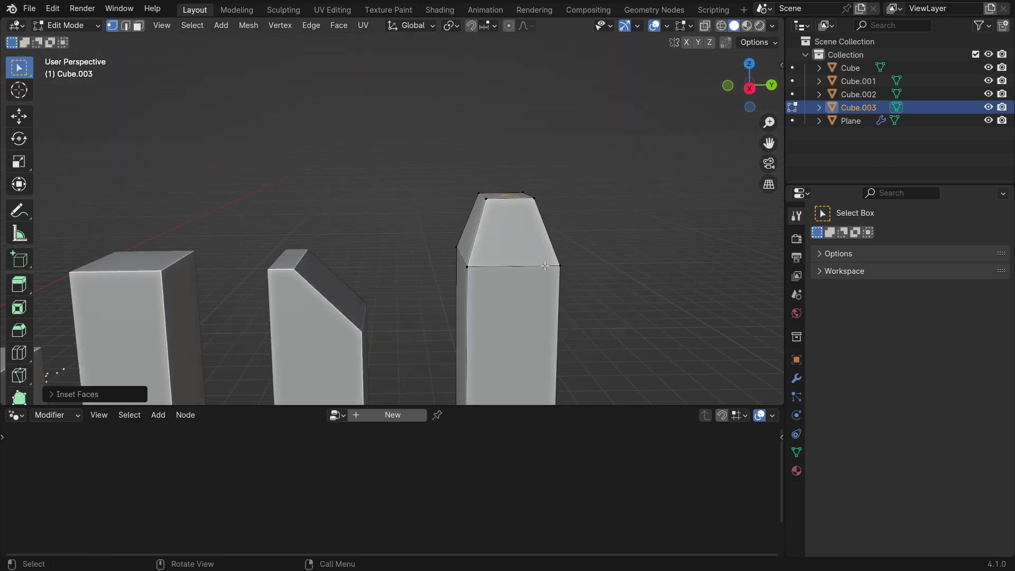
pyautogui.press('e')
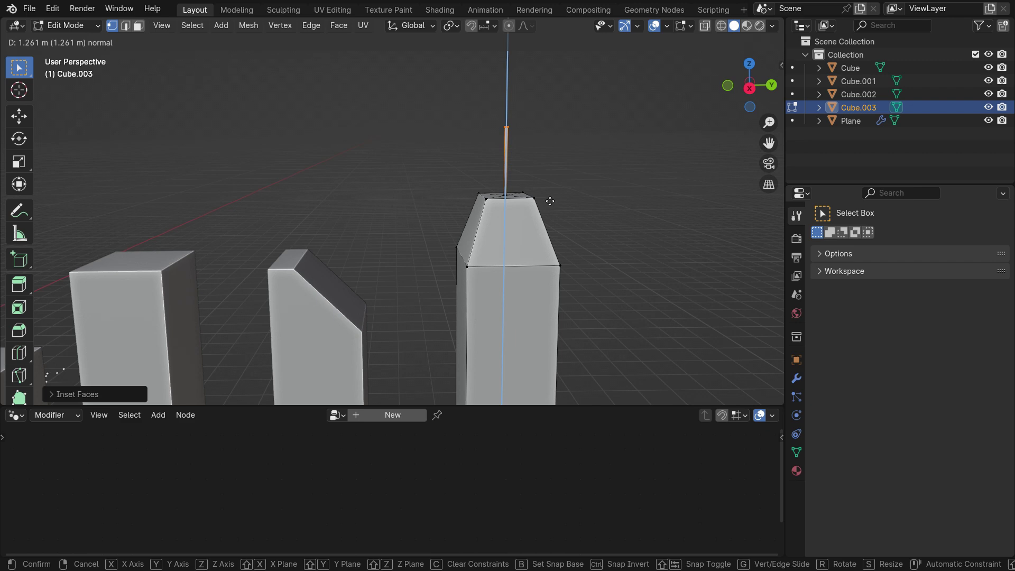
pyautogui.click(550, 201)
pyautogui.moveTo(517, 118); pyautogui.dragTo(516, 195, button='middle')
pyautogui.press('s')
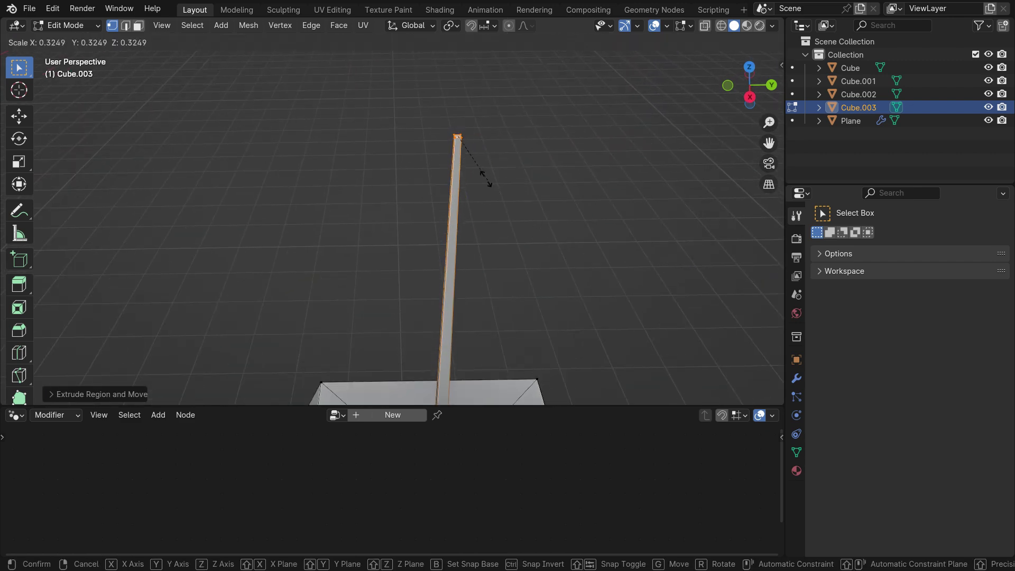
pyautogui.click(483, 176)
pyautogui.scroll(-8, 482, 175)
pyautogui.moveTo(457, 249); pyautogui.dragTo(435, 220, button='middle')
pyautogui.press('Tab')
pyautogui.scroll(-3, 436, 221)
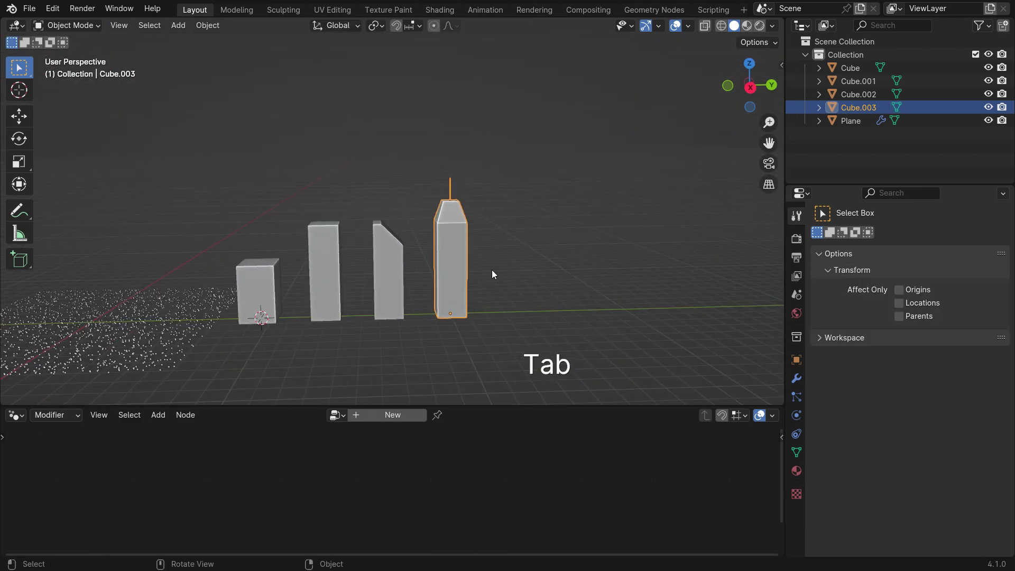
pyautogui.click(523, 258)
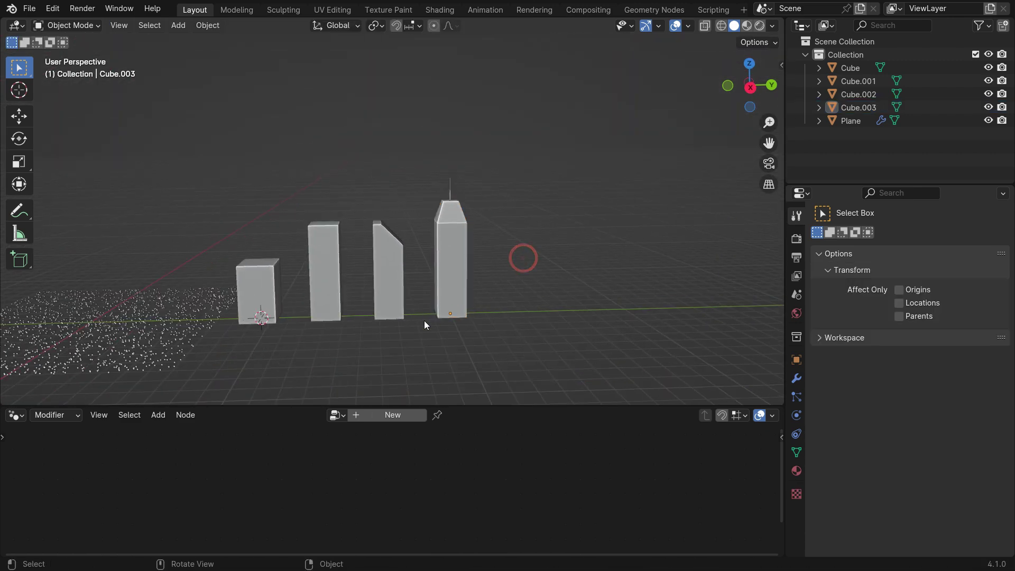
# Add a cylinder with 6 vertices to the scene.
pyautogui.click(177, 25)
pyautogui.moveTo(212, 41)
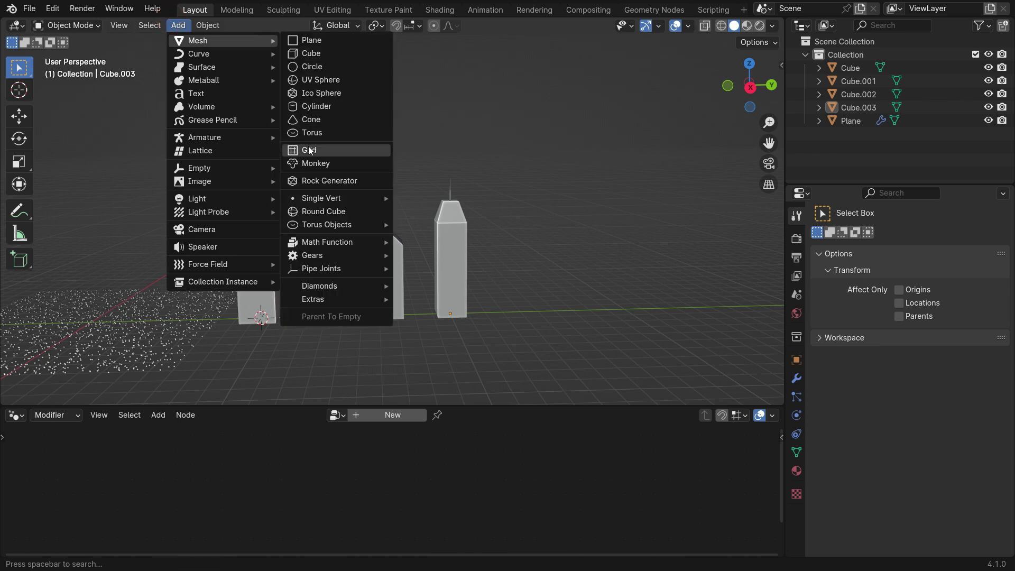
pyautogui.click(309, 108)
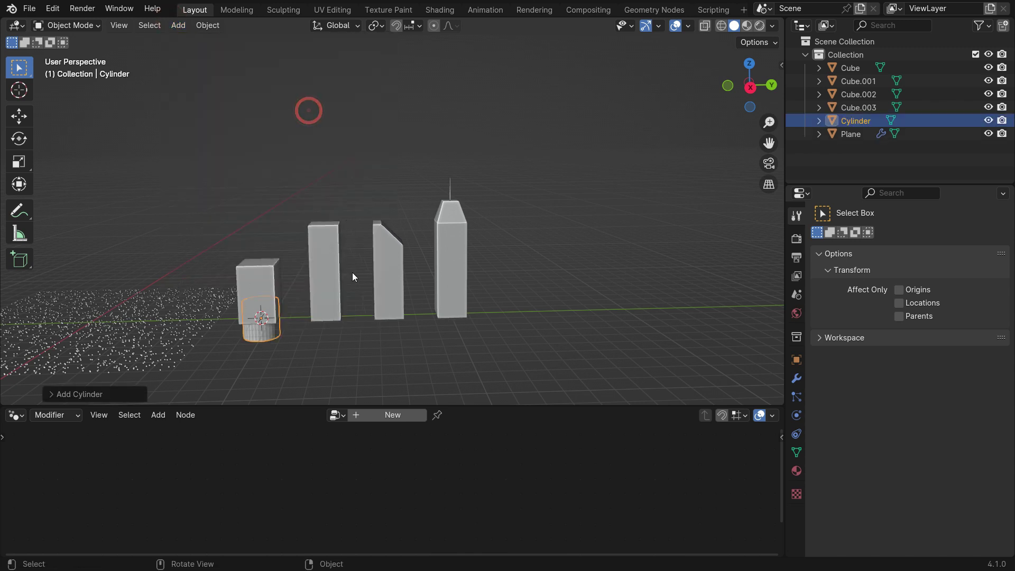
pyautogui.click(77, 394)
pyautogui.click(180, 240)
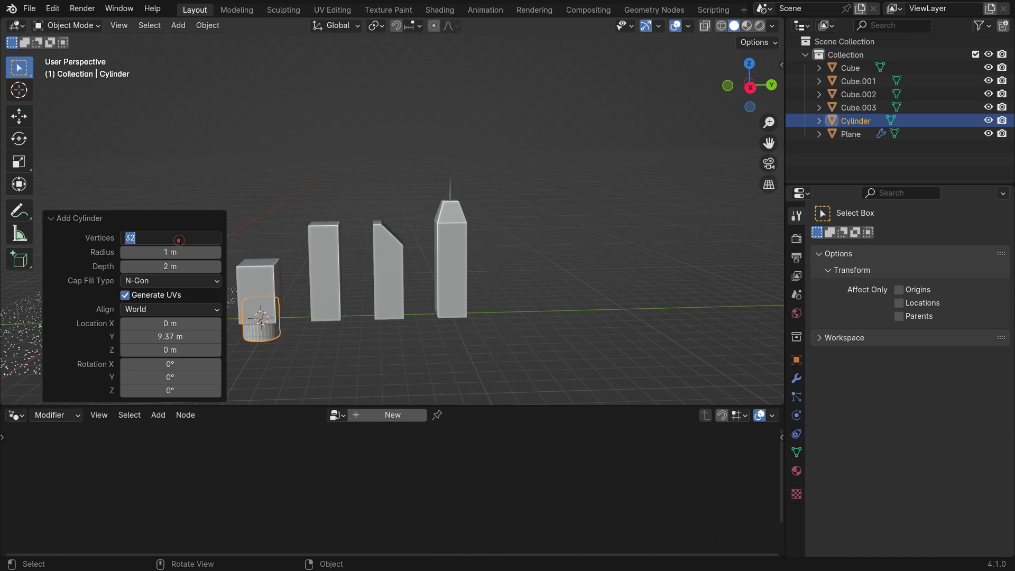
pyautogui.write('6')
pyautogui.press('Return')
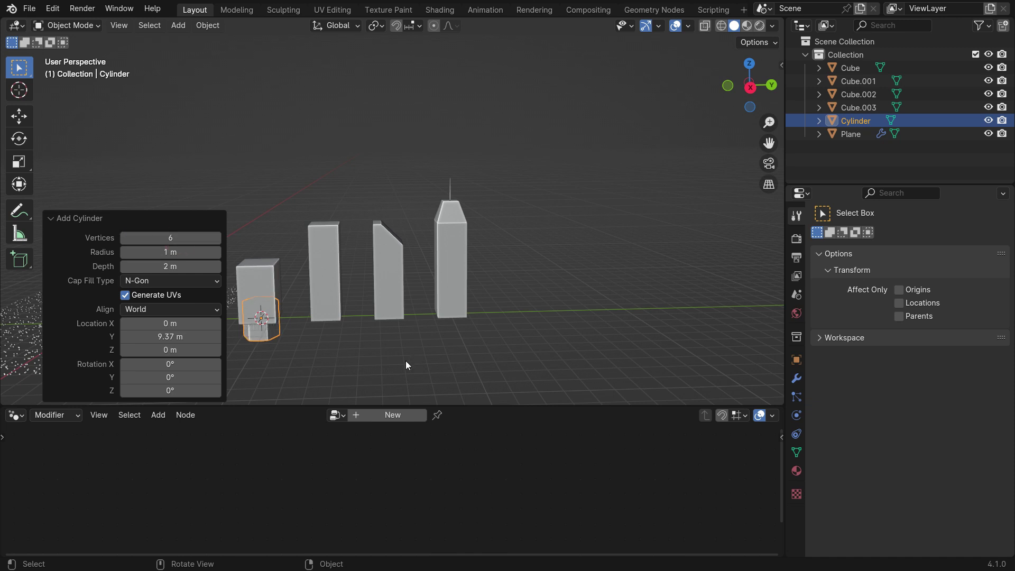
# Place the cylinder to the right of the towers and raise it 1 m.
pyautogui.press('g')
pyautogui.click(659, 348)
pyautogui.scroll(2, 548, 343)
pyautogui.write('g')
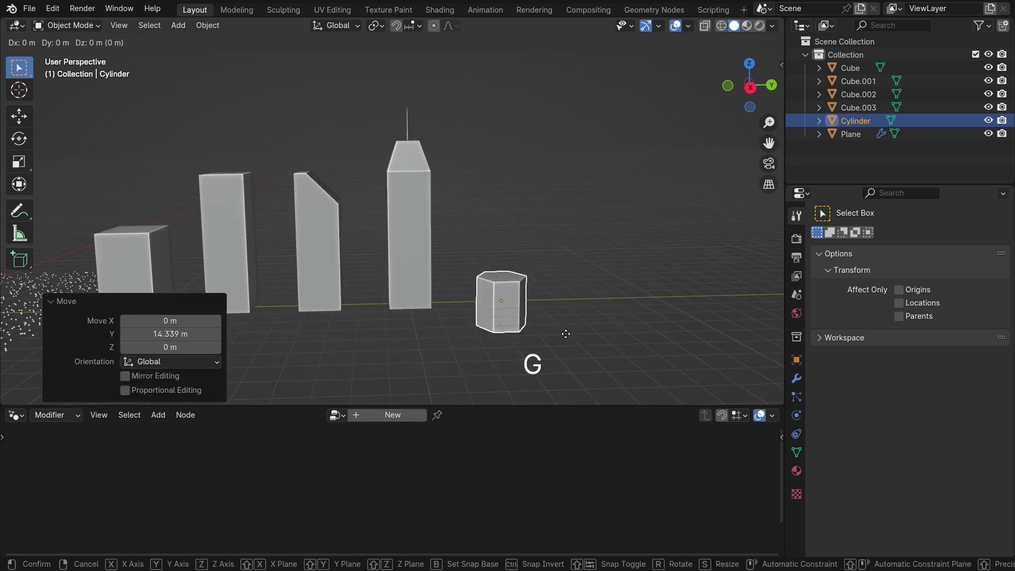
pyautogui.write('z1')
pyautogui.click(566, 334)
# In Edit Mode, raise the cylinder's top face 1.5178 m along Z.
pyautogui.press('Tab')
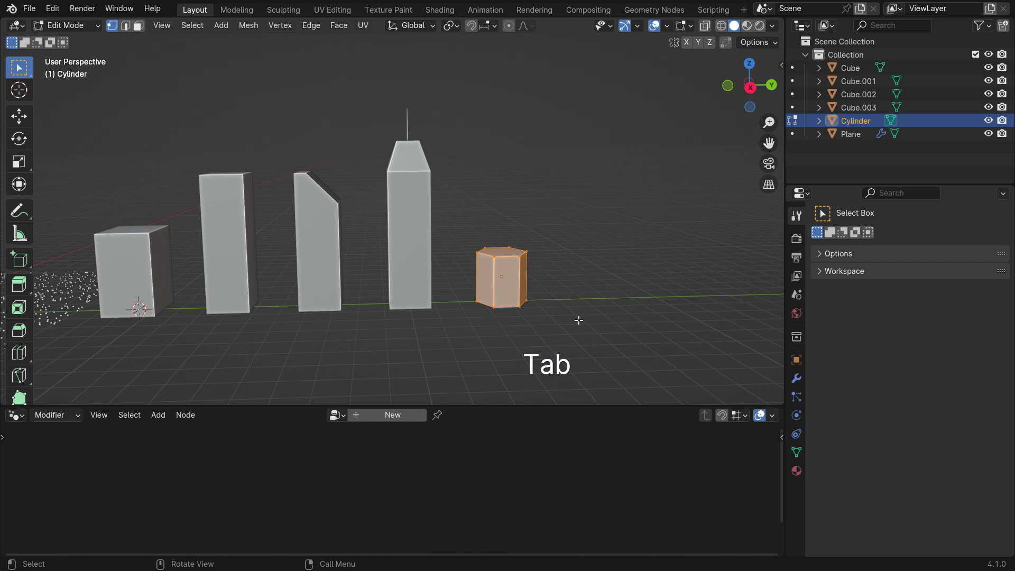
pyautogui.moveTo(580, 320); pyautogui.dragTo(566, 297, button='middle')
pyautogui.press('e')
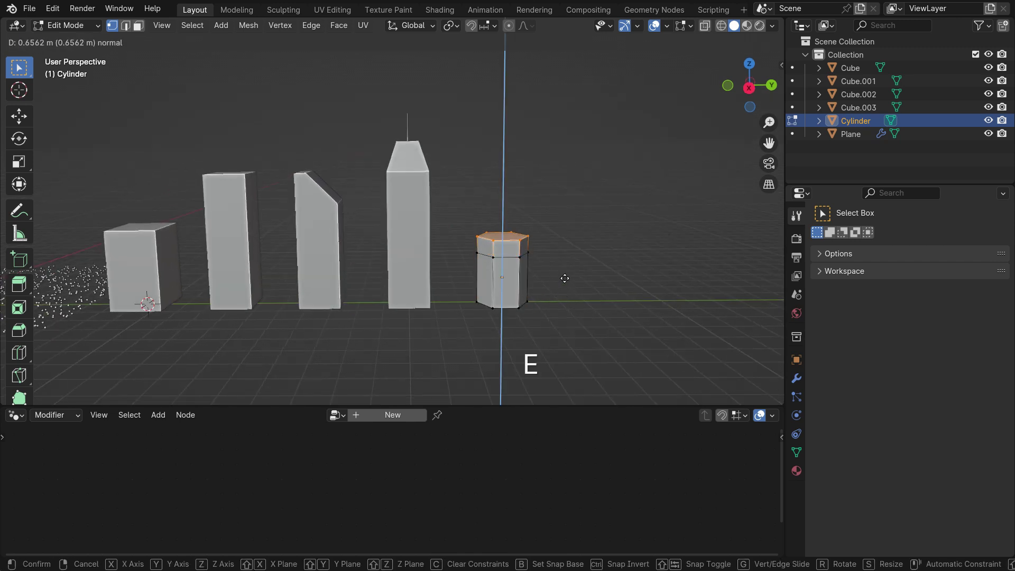
pyautogui.click(564, 282)
pyautogui.hotkey('ctrl', 'z')
pyautogui.press('g')
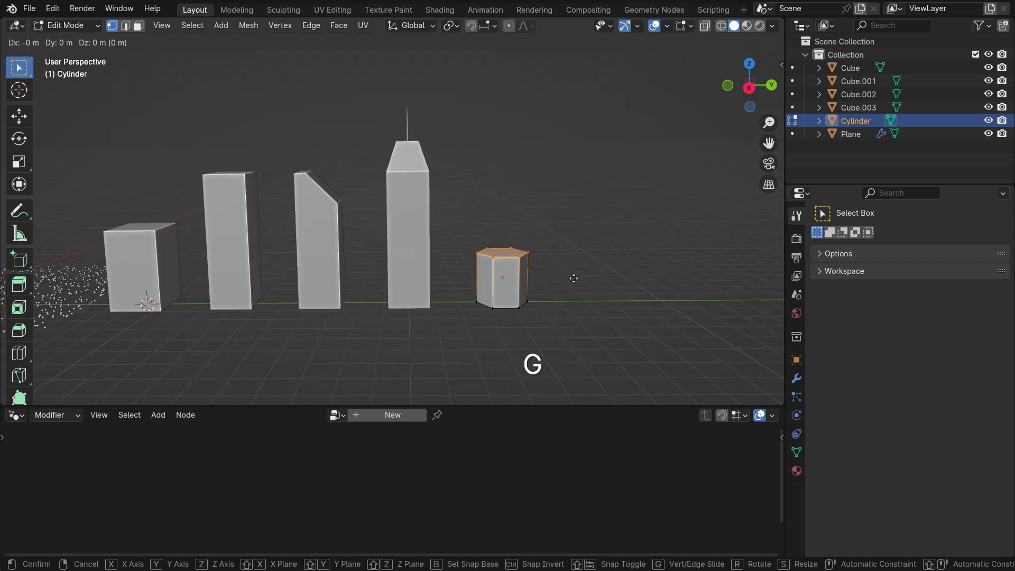
pyautogui.press('z')
pyautogui.click(573, 242)
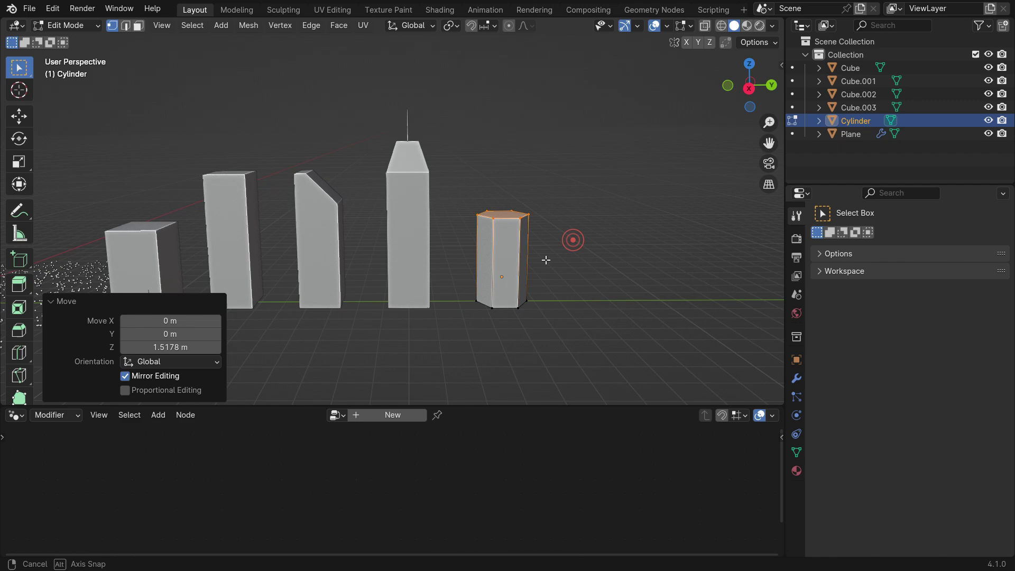
pyautogui.moveTo(545, 261); pyautogui.dragTo(562, 258, button='middle')
# Bevel the cylinder's top edges and return to Object Mode with it selected.
pyautogui.hotkey('ctrl', 'b')
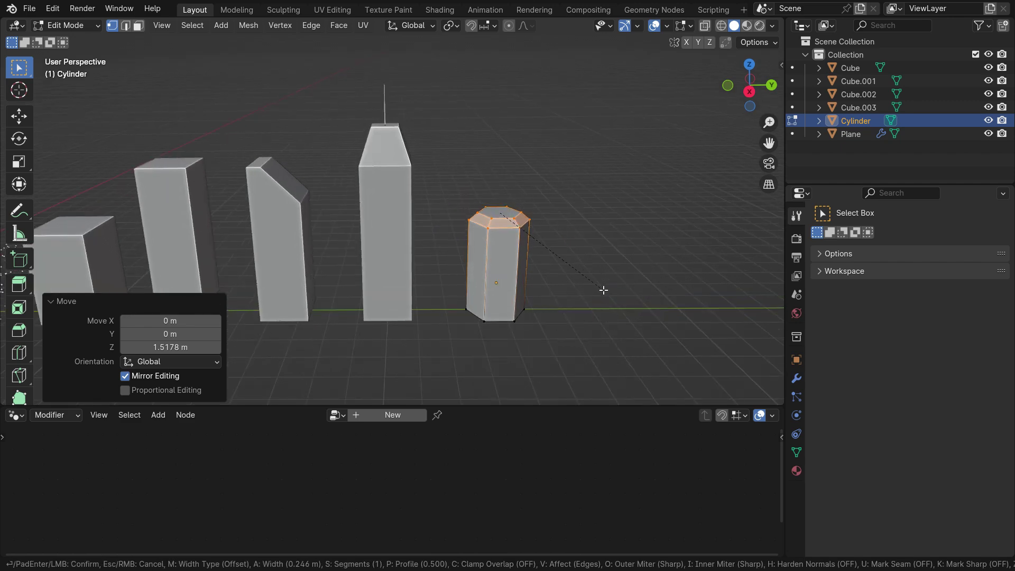
pyautogui.click(602, 288)
pyautogui.scroll(-3, 587, 264)
pyautogui.press('Tab')
pyautogui.click(571, 274)
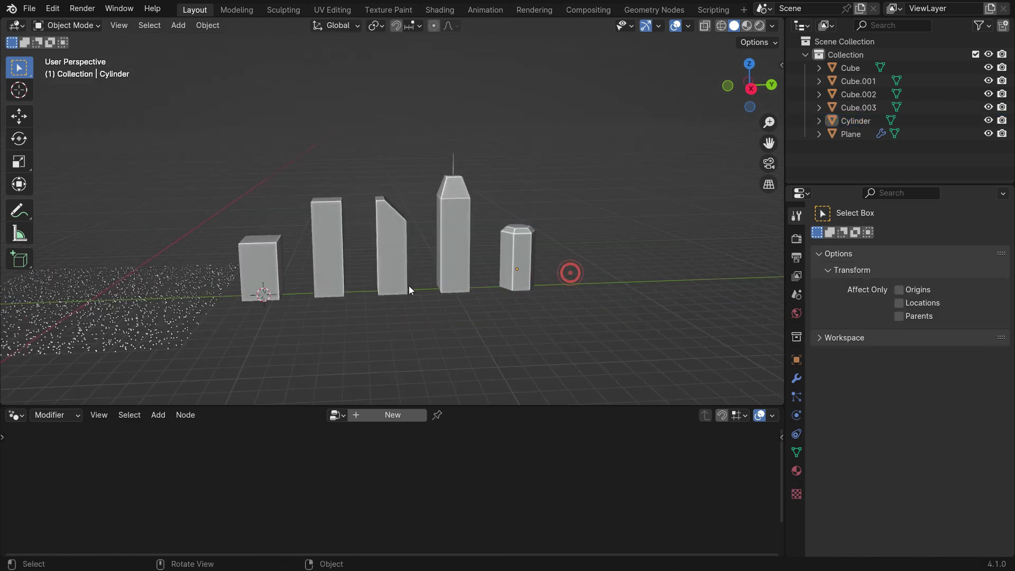
pyautogui.scroll(3, 408, 286)
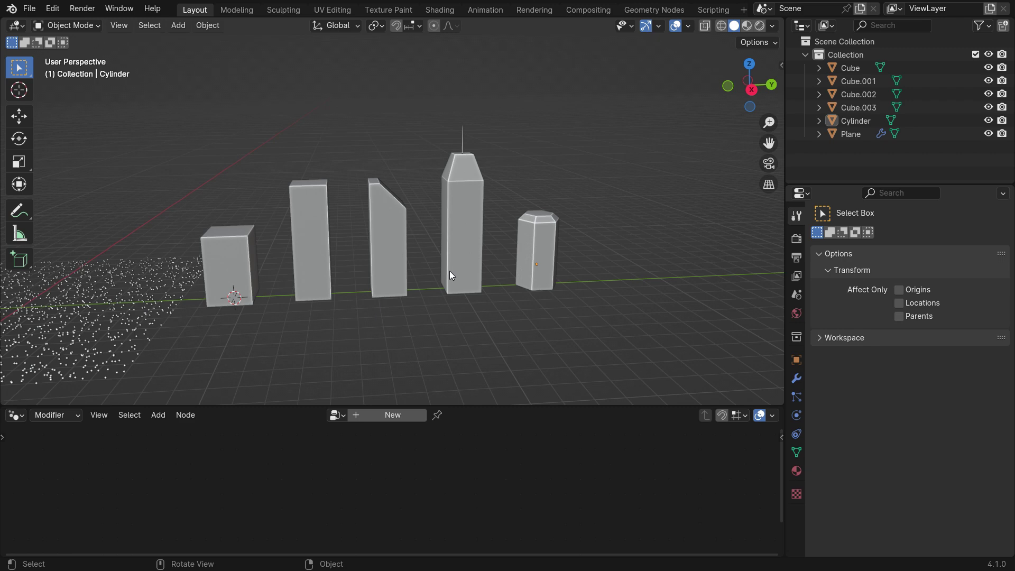
pyautogui.click(529, 255)
# Snap the 3D cursor to the centre of the cylinder's bottom face.
pyautogui.press('Tab')
pyautogui.moveTo(546, 340)
pyautogui.mouseDown(button='middle')
pyautogui.moveTo(536, 255)
pyautogui.moveTo(537, 336)
pyautogui.mouseUp(button='middle')
pyautogui.moveTo(494, 287); pyautogui.dragTo(582, 355)
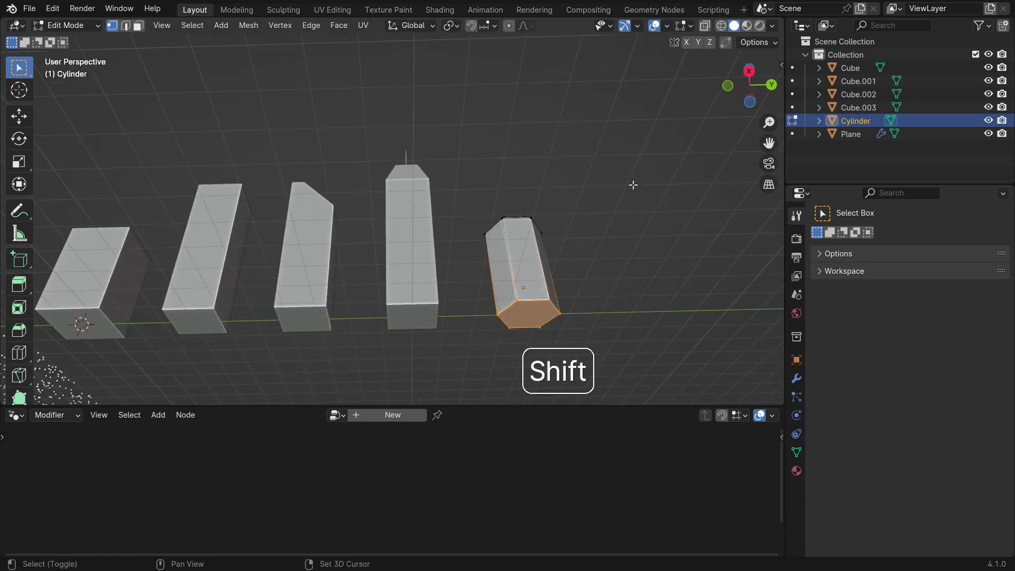
pyautogui.hotkey('shift', 's')
pyautogui.click(620, 256)
pyautogui.press('Tab')
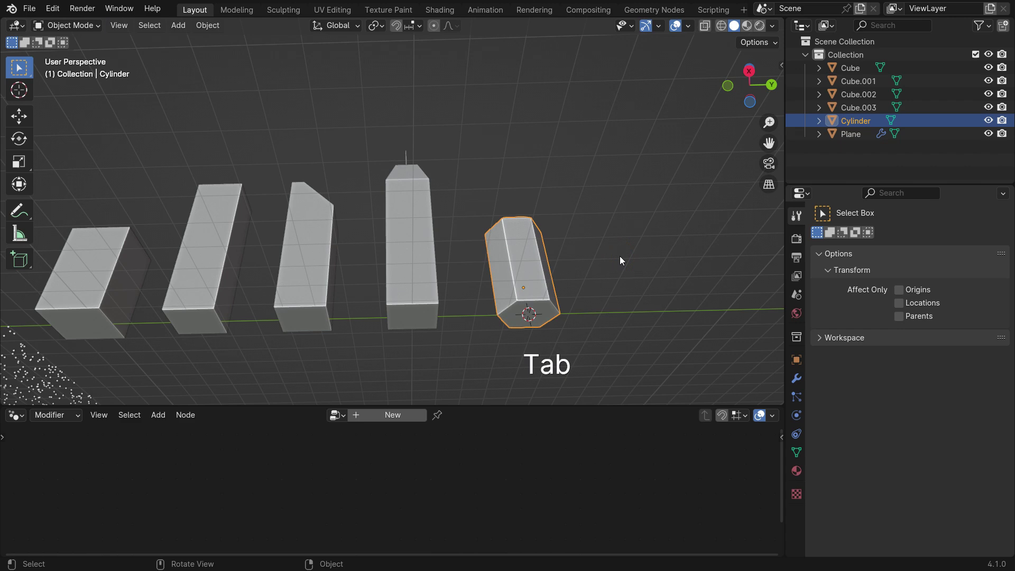
# Set the cylinder's origin to the 3D cursor.
pyautogui.rightClick(620, 256)
pyautogui.moveTo(607, 311)
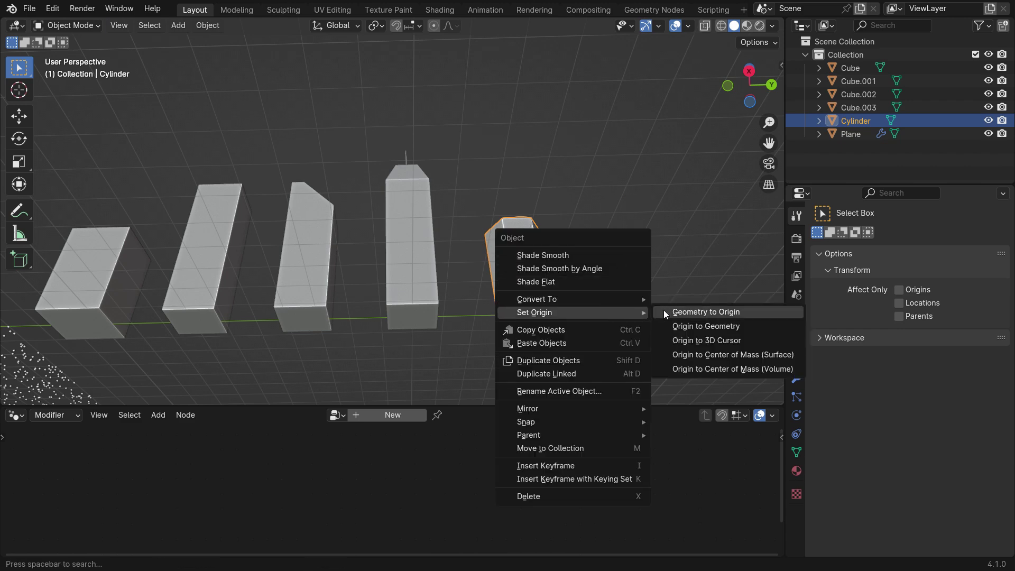
pyautogui.click(718, 341)
pyautogui.moveTo(554, 267); pyautogui.dragTo(545, 347, button='middle')
# Move Cube, Cube.001–Cube.003 and the cylinder into a new collection named 'Buildings'.
pyautogui.keyDown('shift'); pyautogui.click(301, 274); pyautogui.keyUp('shift')
pyautogui.keyDown('shift'); pyautogui.click(365, 253); pyautogui.keyUp('shift')
pyautogui.keyDown('shift'); pyautogui.click(417, 261); pyautogui.keyUp('shift')
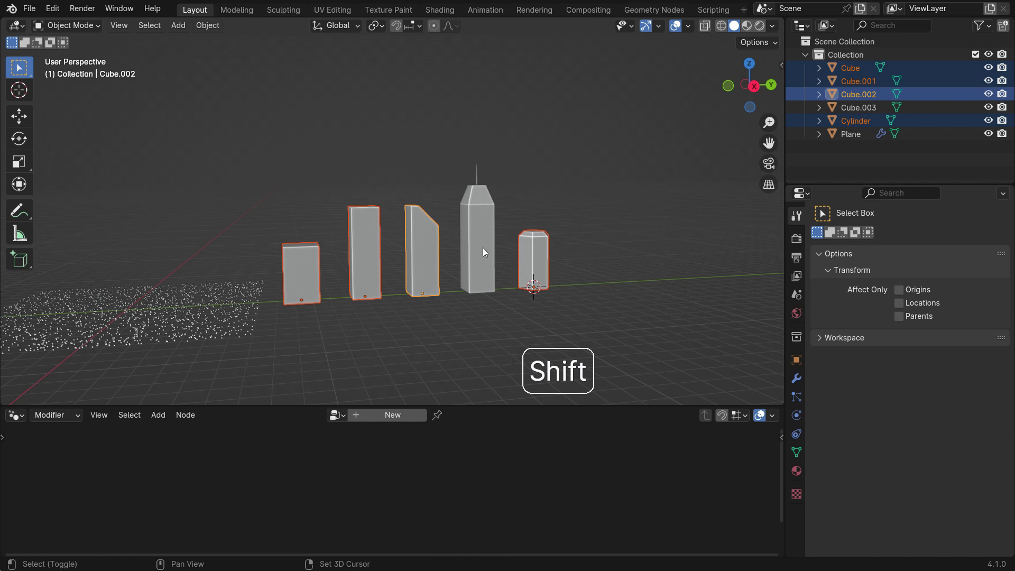
pyautogui.keyDown('shift'); pyautogui.click(482, 248); pyautogui.keyUp('shift')
pyautogui.press('m')
pyautogui.click(534, 157)
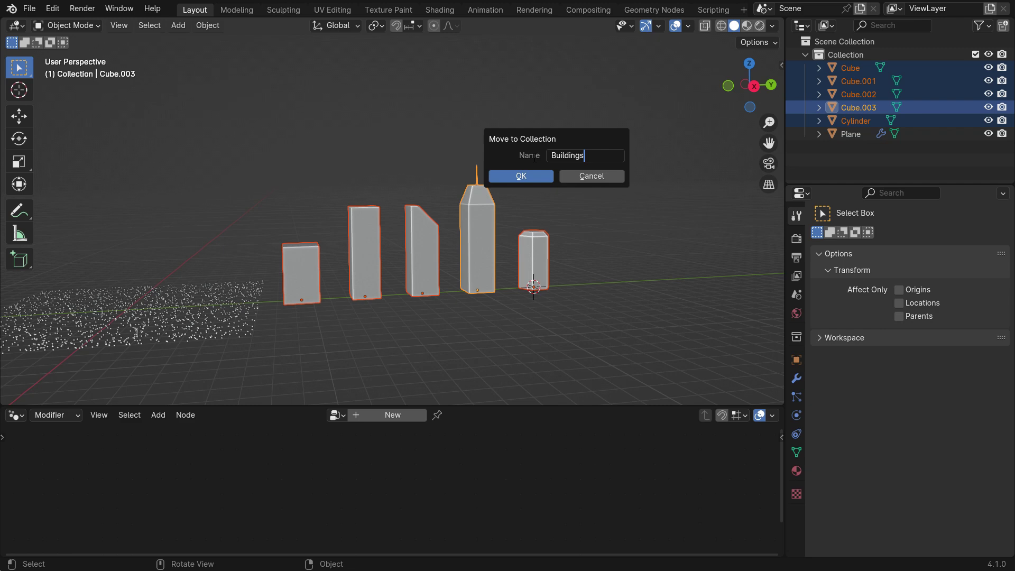
pyautogui.click(516, 176)
pyautogui.click(987, 81)
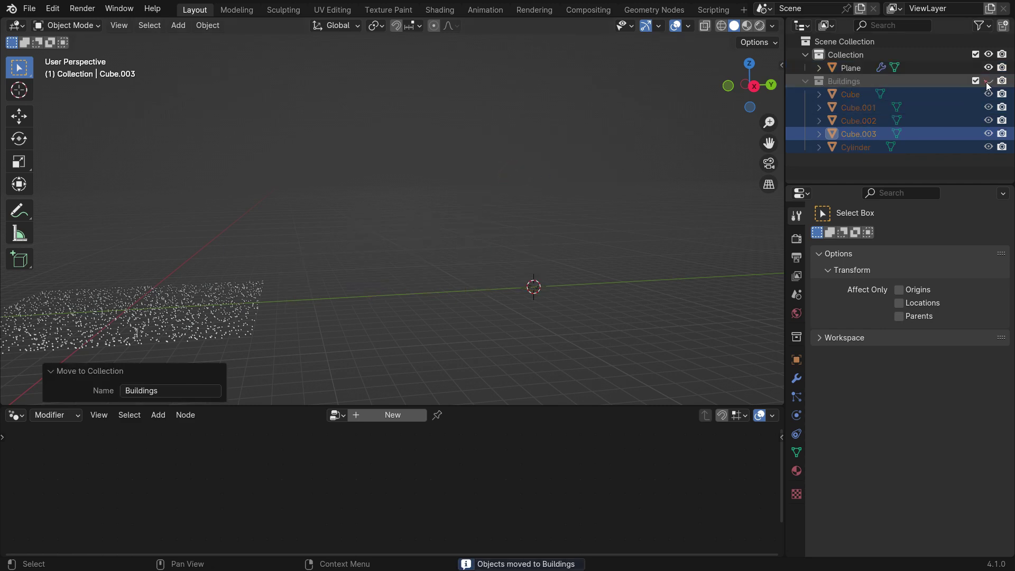
pyautogui.click(986, 81)
pyautogui.click(805, 81)
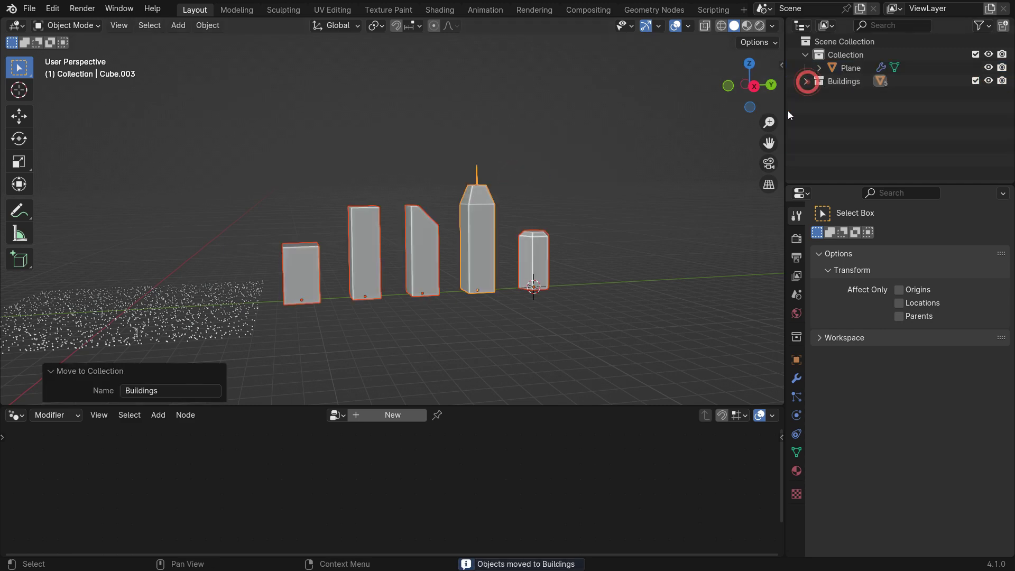
# Select the scattering Plane and enlarge the node editor, moving Group Output right.
pyautogui.moveTo(597, 200); pyautogui.dragTo(430, 279, button='middle')
pyautogui.click(430, 252)
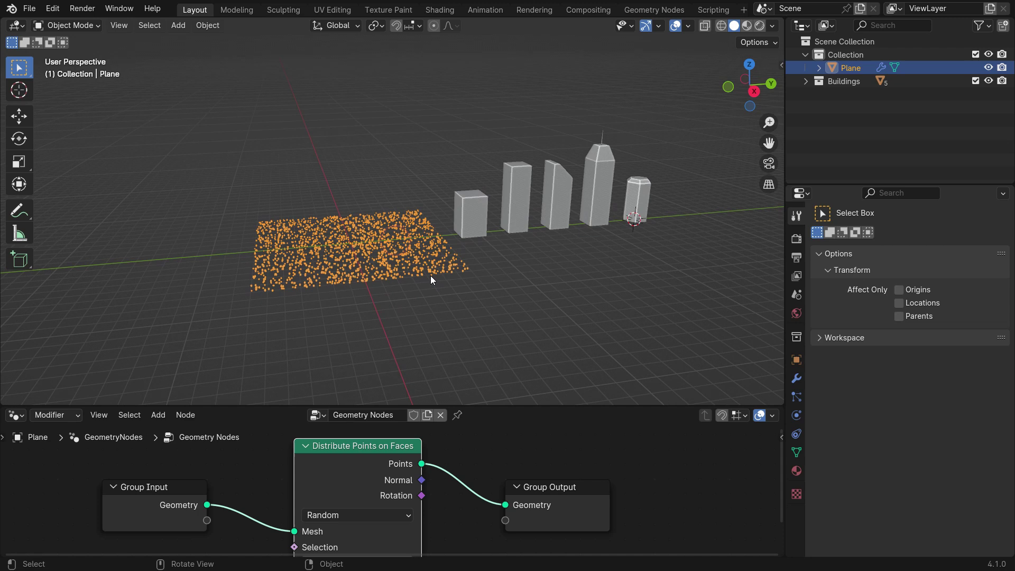
pyautogui.moveTo(476, 405); pyautogui.dragTo(454, 287)
pyautogui.moveTo(440, 405); pyautogui.dragTo(380, 373, button='middle')
pyautogui.moveTo(488, 398); pyautogui.dragTo(625, 387)
# Bring the Buildings collection into the node tree as a Collection Info node.
pyautogui.click(818, 81)
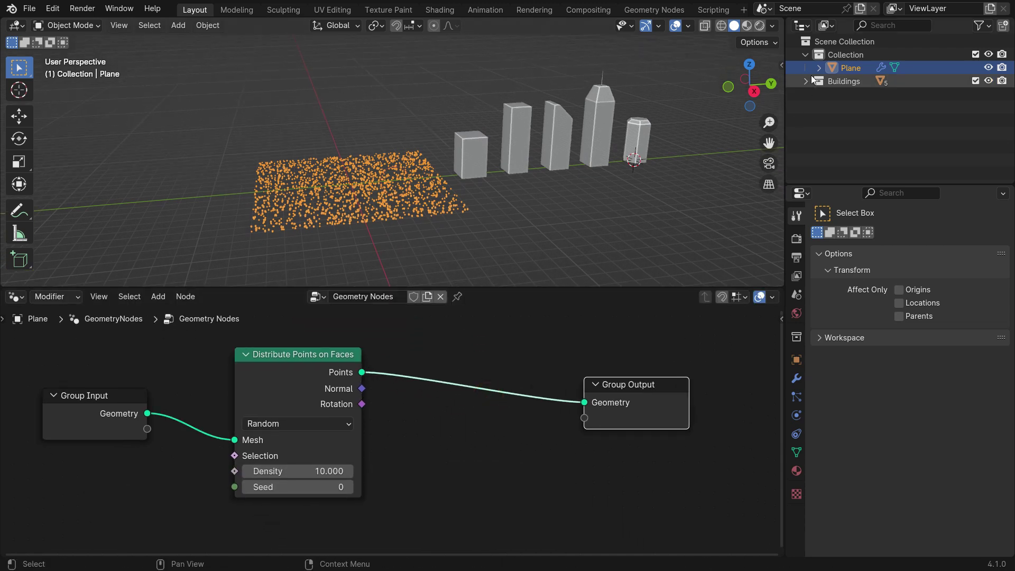
pyautogui.moveTo(422, 483); pyautogui.dragTo(401, 476)
pyautogui.scroll(-6, 443, 386)
pyautogui.scroll(2, 439, 441)
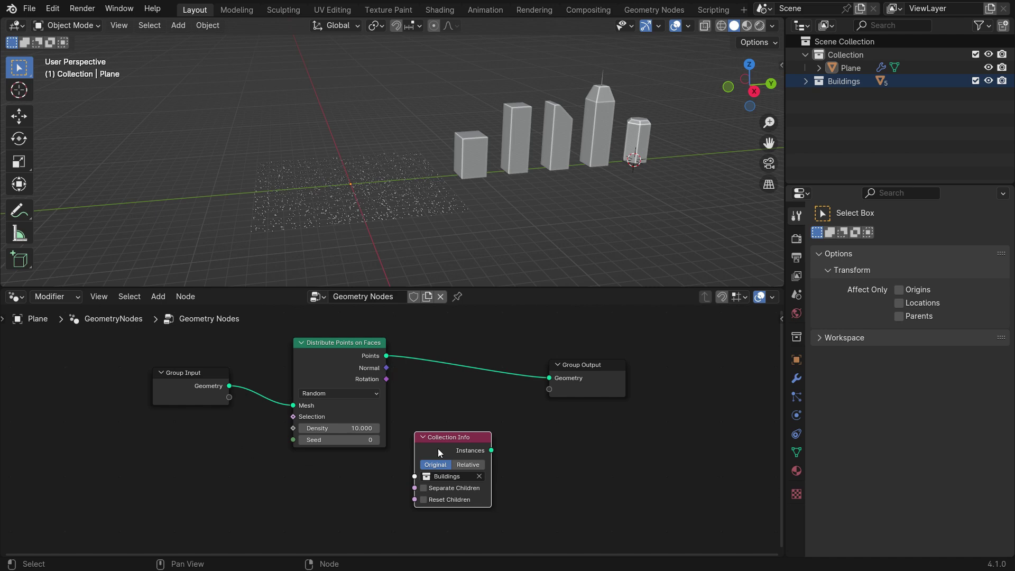
pyautogui.moveTo(448, 438); pyautogui.dragTo(324, 476)
pyautogui.scroll(2, 450, 407)
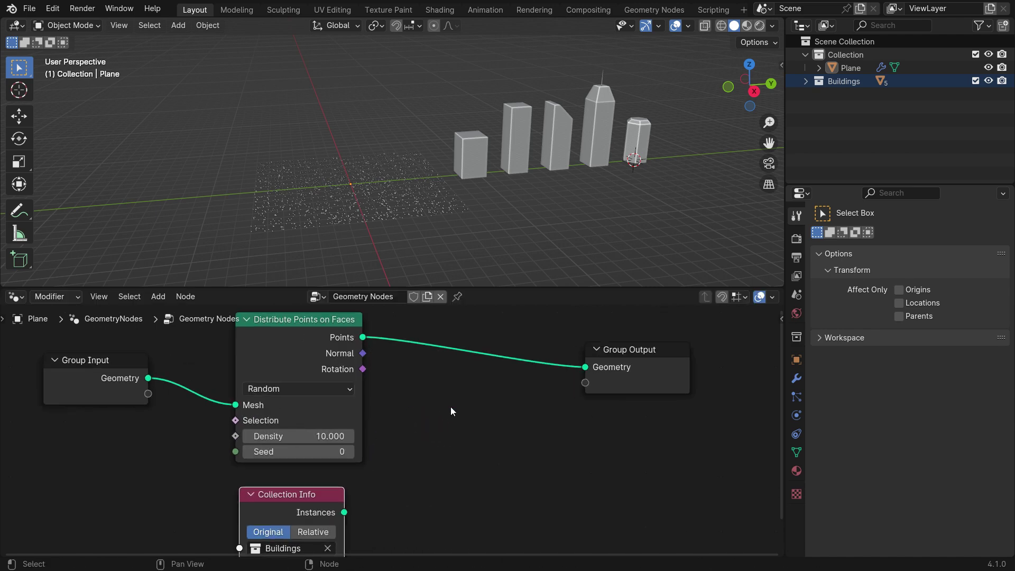
# Insert an Instance on Points node before Group Output, fed by the Buildings instances.
pyautogui.click(158, 296)
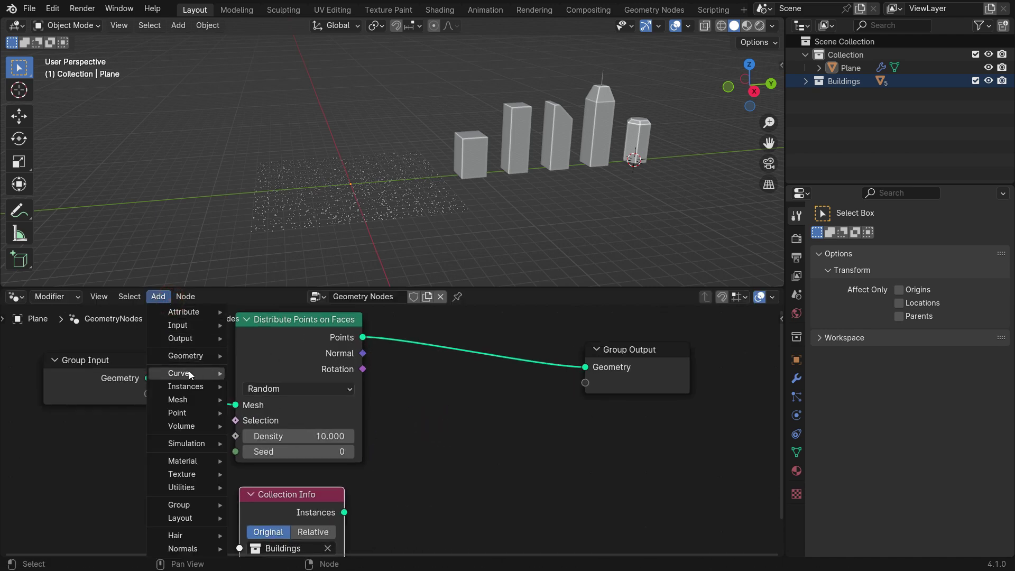
pyautogui.moveTo(187, 387)
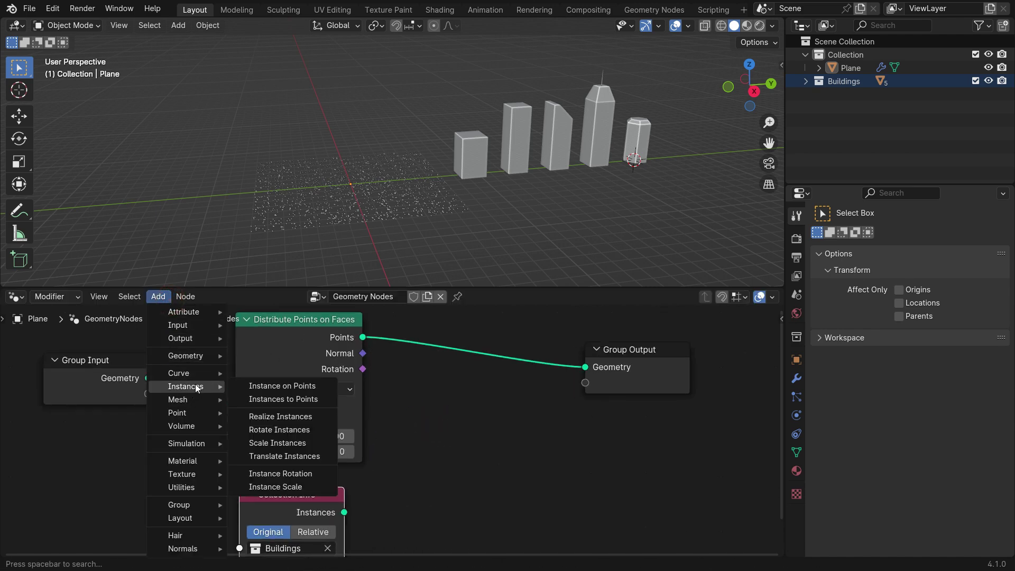
pyautogui.click(303, 386)
pyautogui.click(476, 325)
pyautogui.scroll(-3, 484, 475)
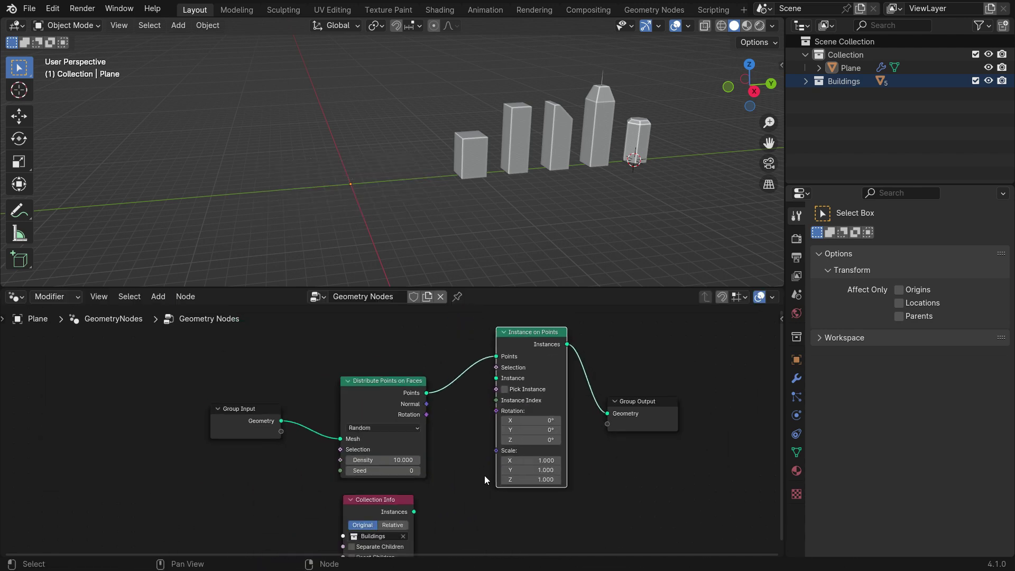
pyautogui.scroll(2, 418, 519)
pyautogui.moveTo(414, 511); pyautogui.dragTo(506, 357)
# Enable Pick Instance, Separate Children and Reset Children.
pyautogui.scroll(3, 508, 415)
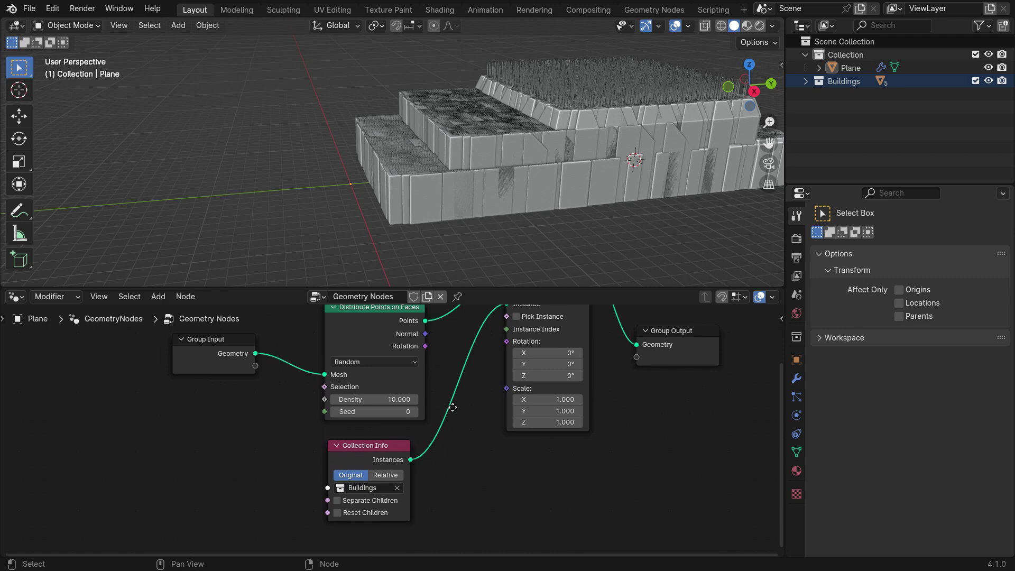
pyautogui.click(523, 333)
pyautogui.scroll(-3, 462, 350)
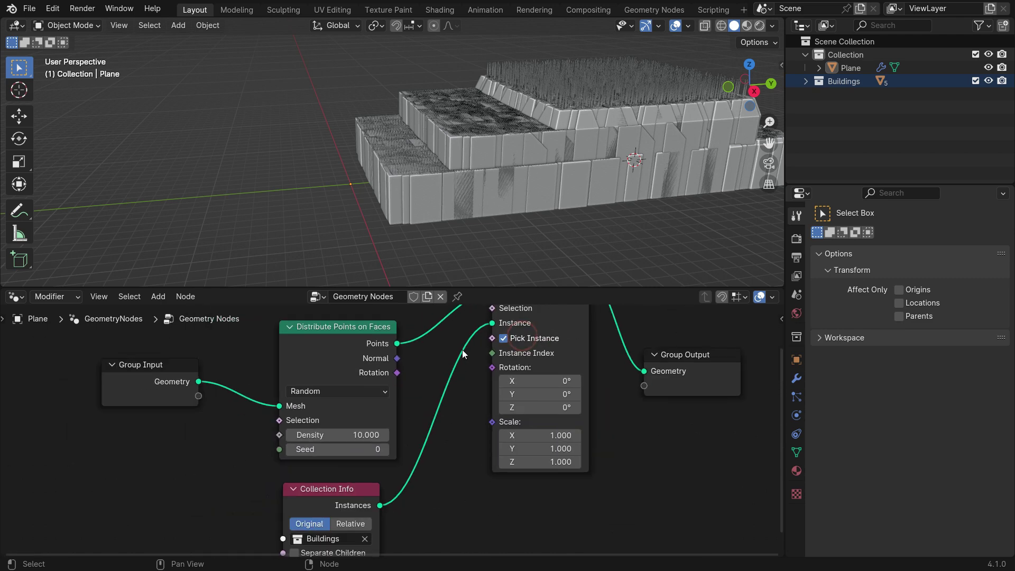
pyautogui.scroll(4, 317, 465)
pyautogui.click(314, 469)
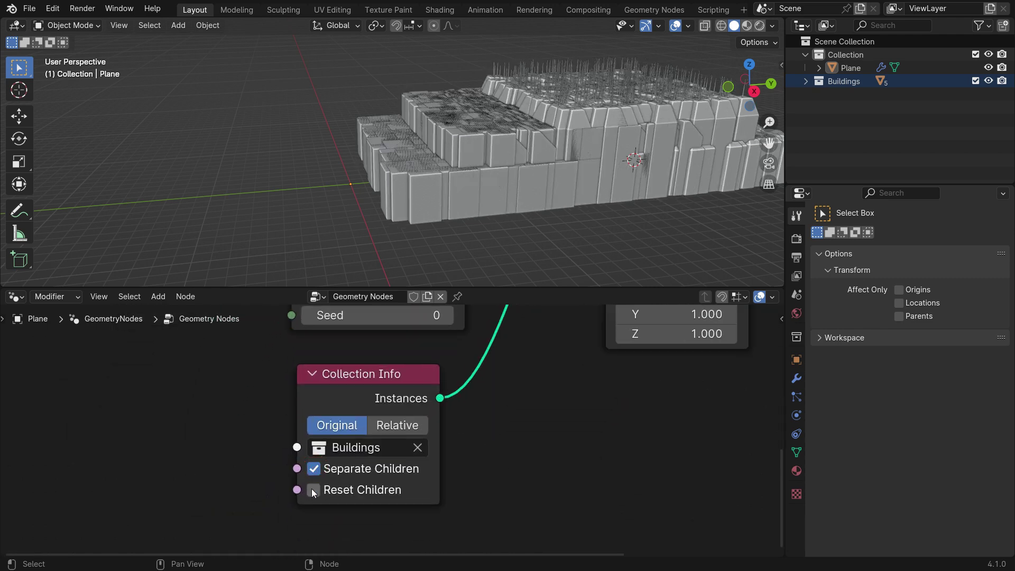
pyautogui.click(313, 491)
pyautogui.moveTo(342, 192); pyautogui.dragTo(244, 163, button='middle')
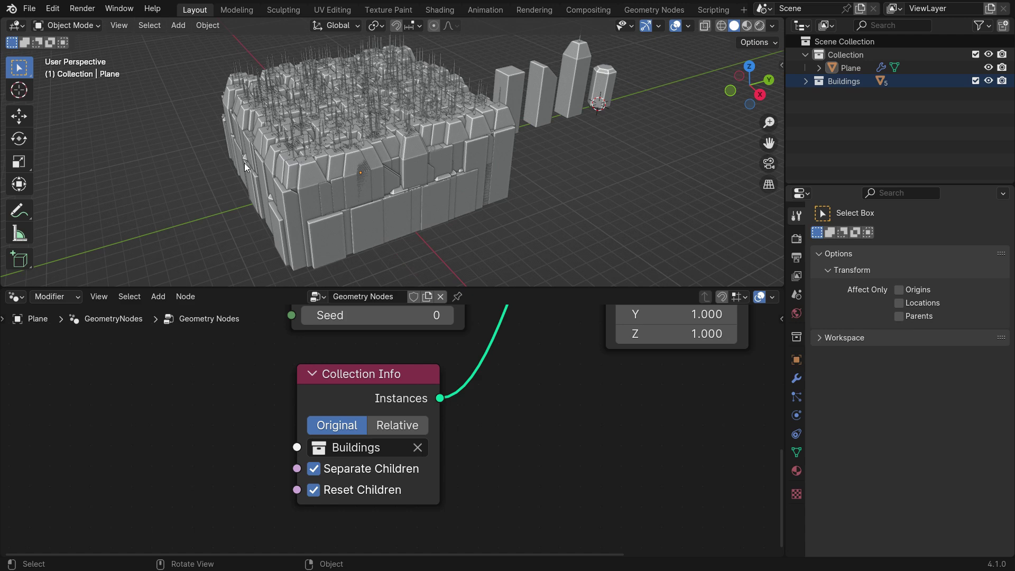
pyautogui.moveTo(366, 363); pyautogui.dragTo(189, 397, button='middle')
pyautogui.scroll(-2, 359, 435)
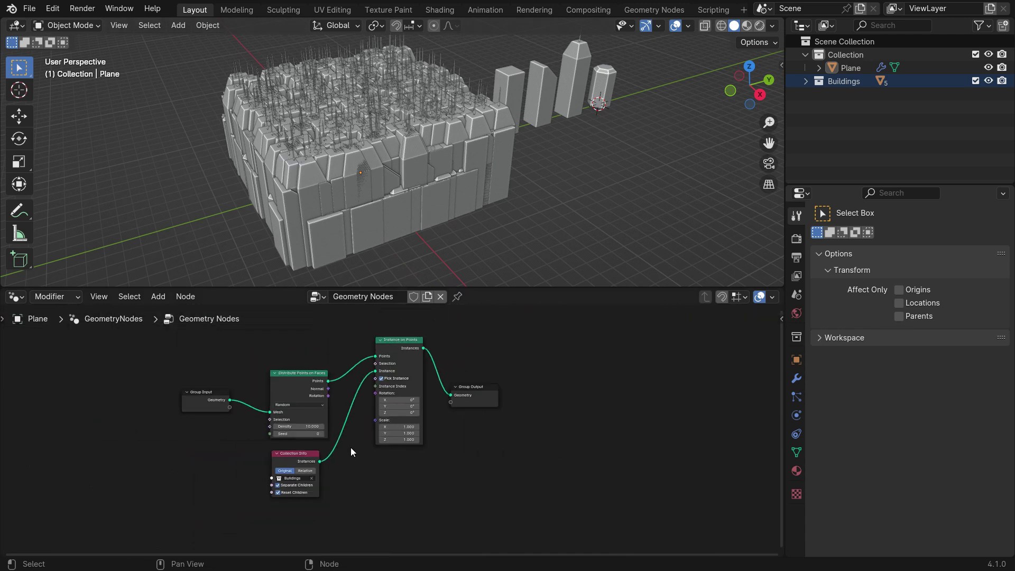
pyautogui.moveTo(383, 337); pyautogui.dragTo(479, 443)
pyautogui.scroll(2, 448, 452)
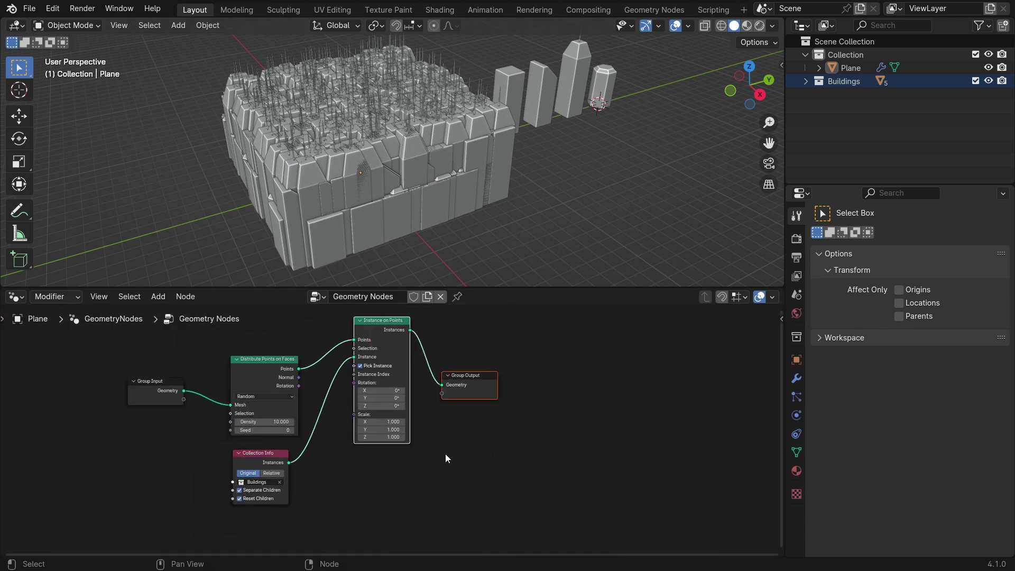
# Add a Random Value node and connect its Value to Instance on Points' Scale.
pyautogui.press('g')
pyautogui.click(553, 469)
pyautogui.scroll(2, 423, 442)
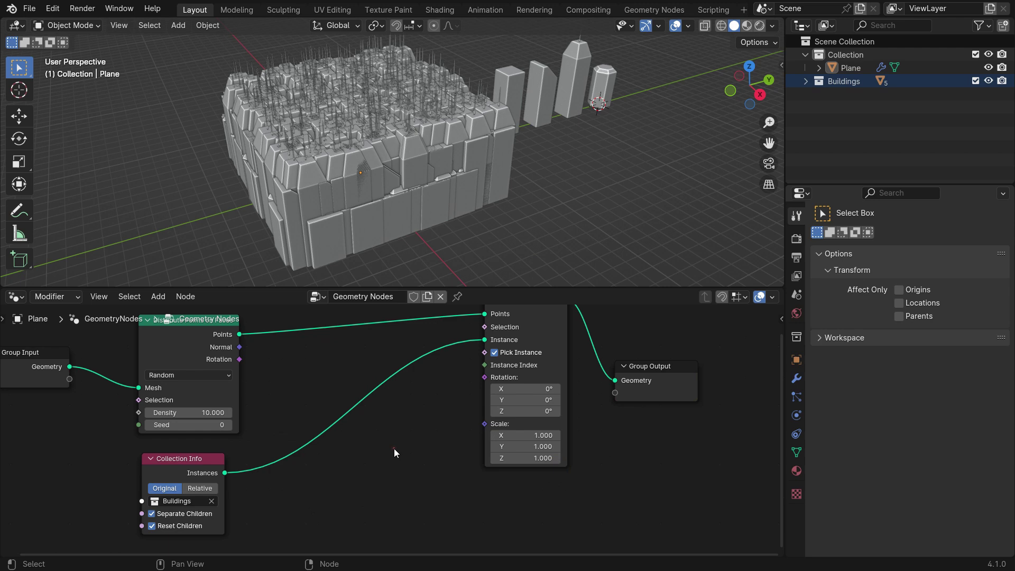
pyautogui.hotkey('shift', 'a')
pyautogui.click(339, 302)
pyautogui.write('ra')
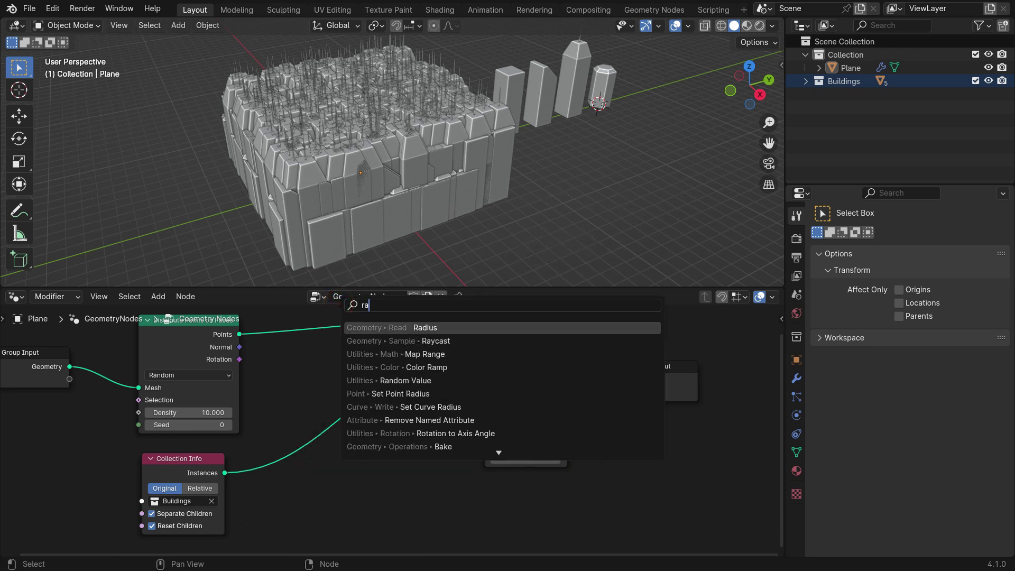
pyautogui.write('ndom va')
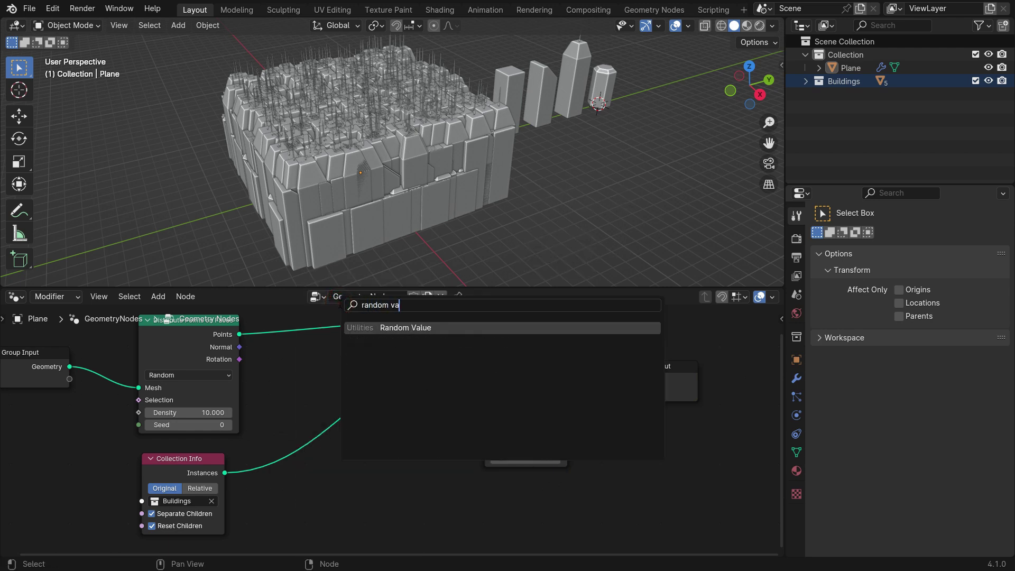
pyautogui.press('Return')
pyautogui.click(341, 447)
pyautogui.scroll(2, 427, 465)
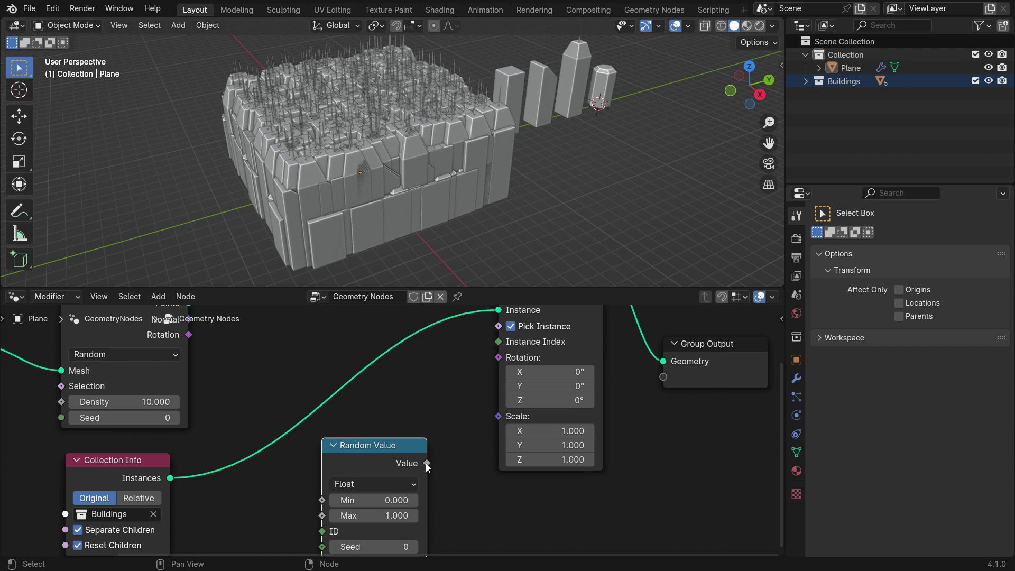
pyautogui.moveTo(427, 463); pyautogui.dragTo(496, 414)
# Set the Random Value range to Min 0.3 and Max 0.4.
pyautogui.scroll(2, 392, 447)
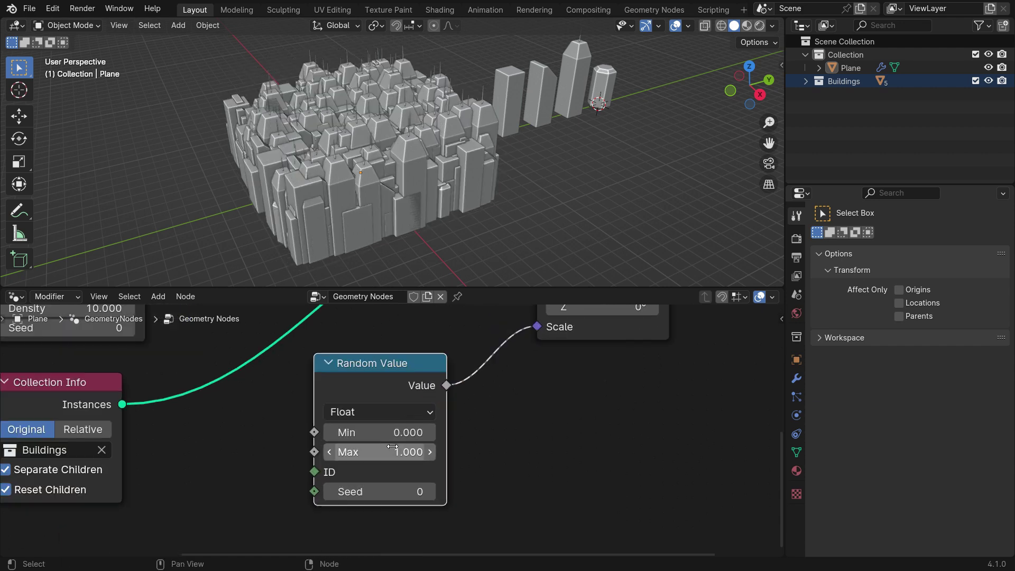
pyautogui.scroll(1, 392, 447)
pyautogui.click(397, 431)
pyautogui.write('0.3')
pyautogui.press('Return')
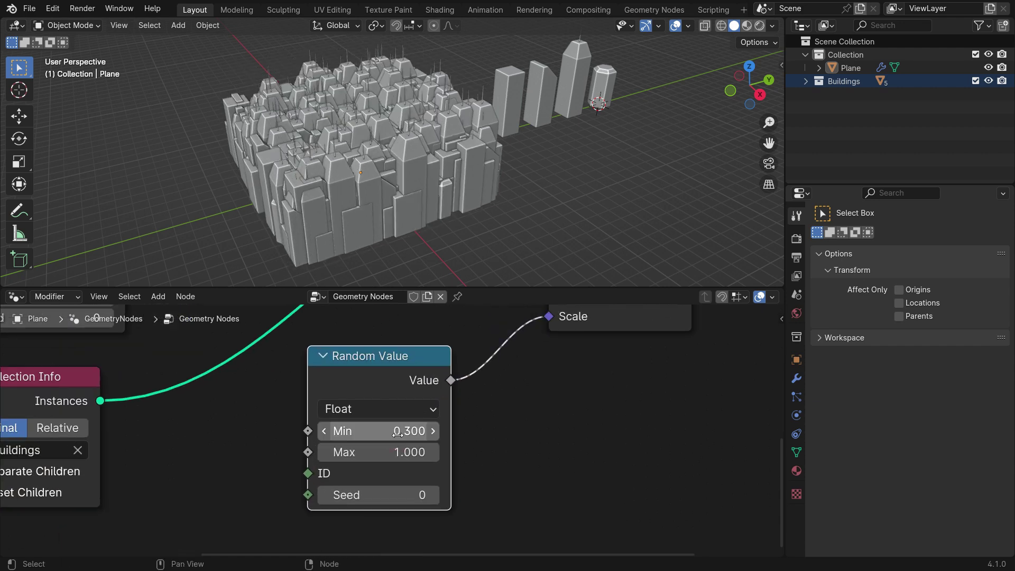
pyautogui.press('Return')
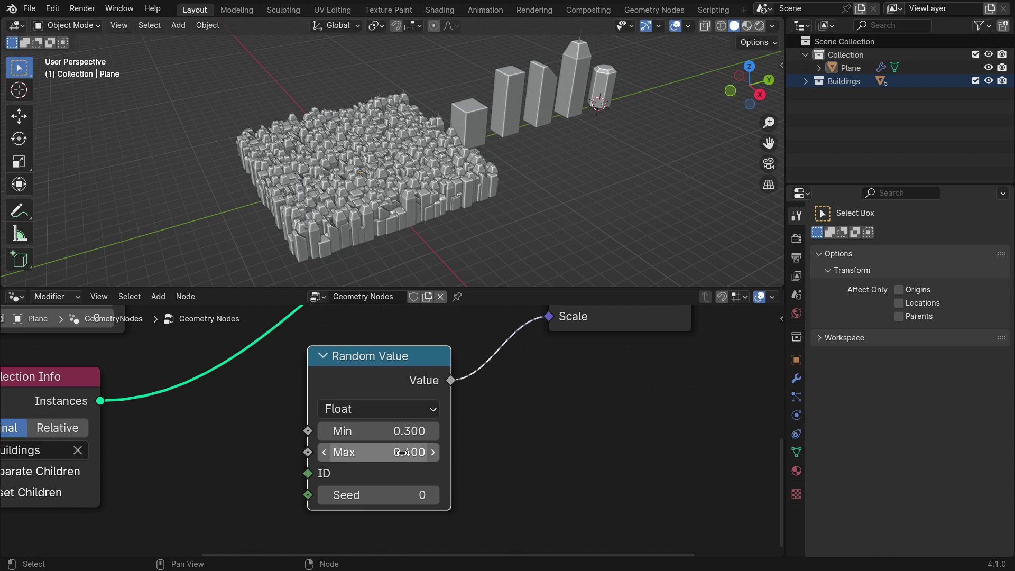
pyautogui.scroll(-5, 452, 484)
pyautogui.moveTo(418, 449); pyautogui.dragTo(584, 510, button='middle')
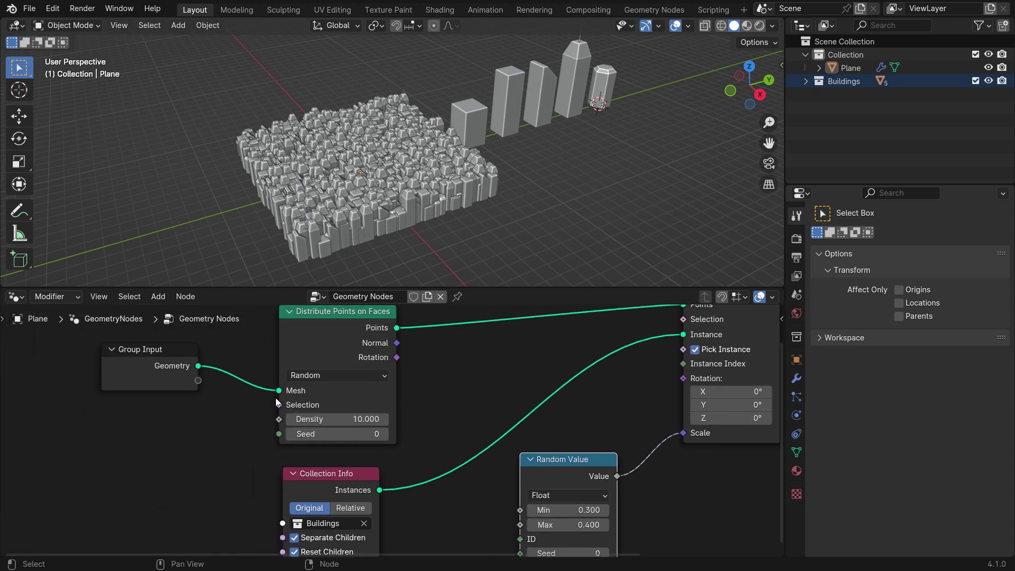
pyautogui.scroll(3, 276, 397)
pyautogui.scroll(1, 323, 439)
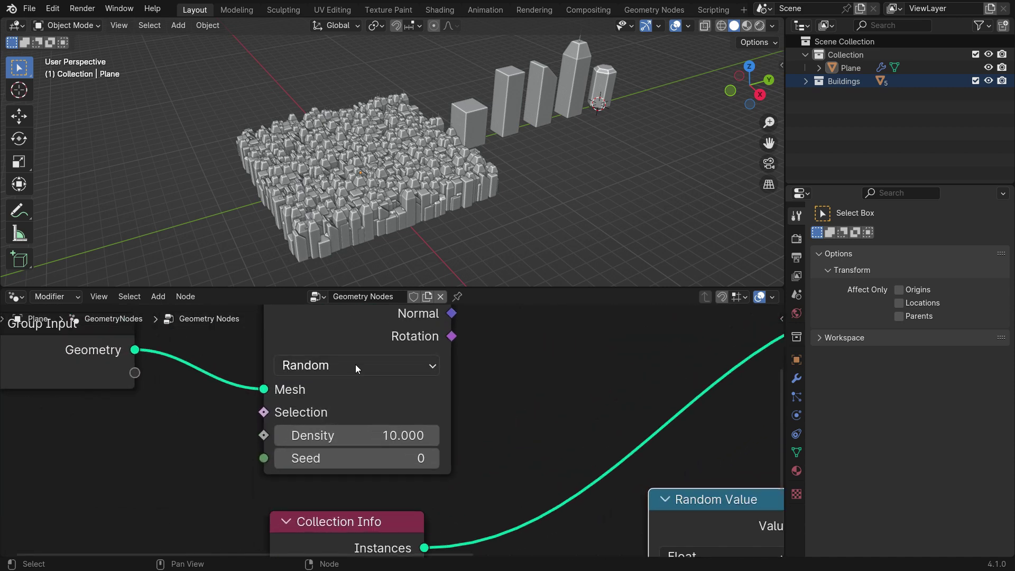
# Switch Distribute Points on Faces to Poisson Disk with Distance Min 0.8 m.
pyautogui.moveTo(355, 364); pyautogui.dragTo(397, 419, button='middle')
pyautogui.click(401, 418)
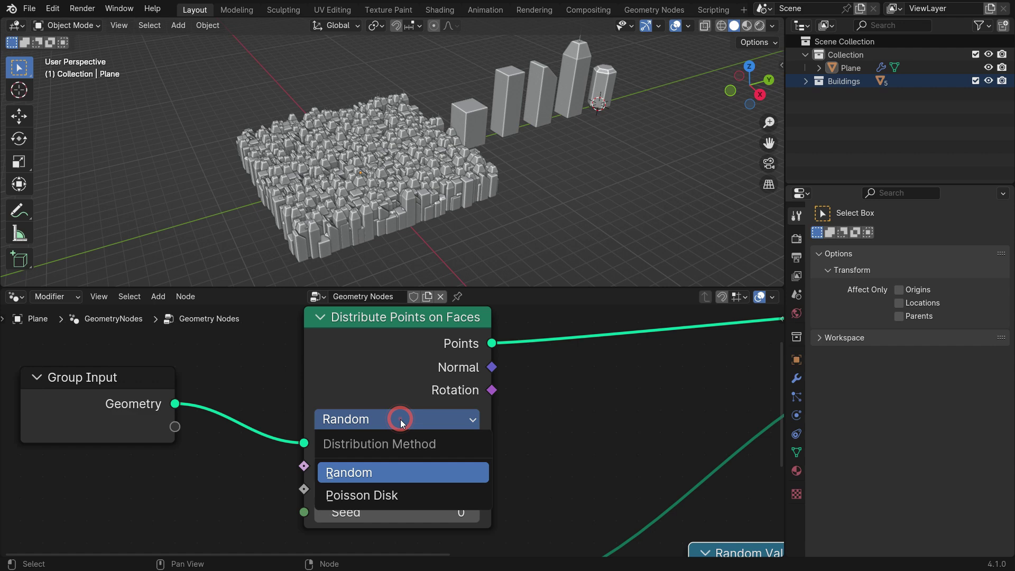
pyautogui.click(382, 495)
pyautogui.moveTo(402, 450); pyautogui.dragTo(408, 377, button='middle')
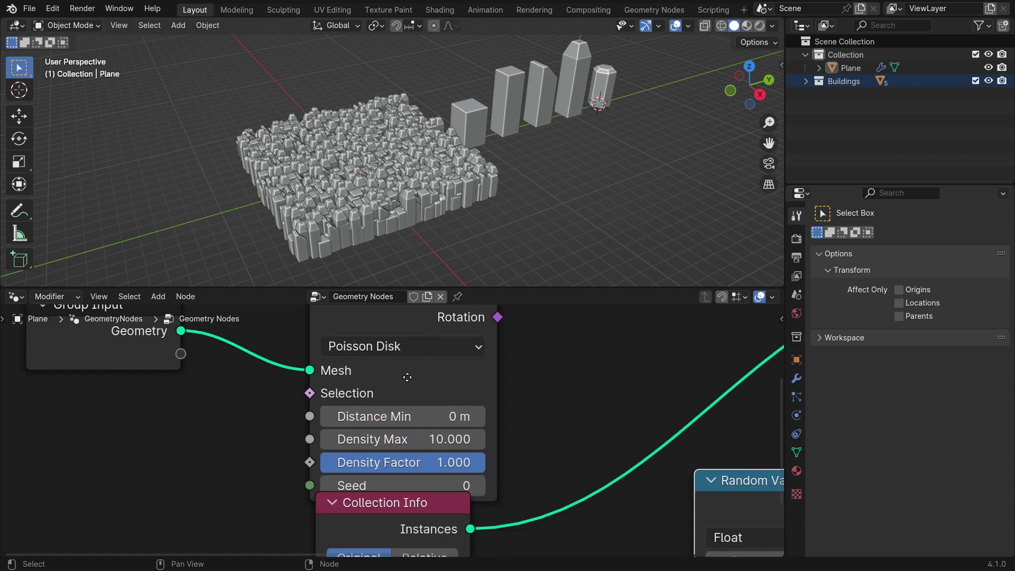
pyautogui.moveTo(404, 508); pyautogui.dragTo(419, 526)
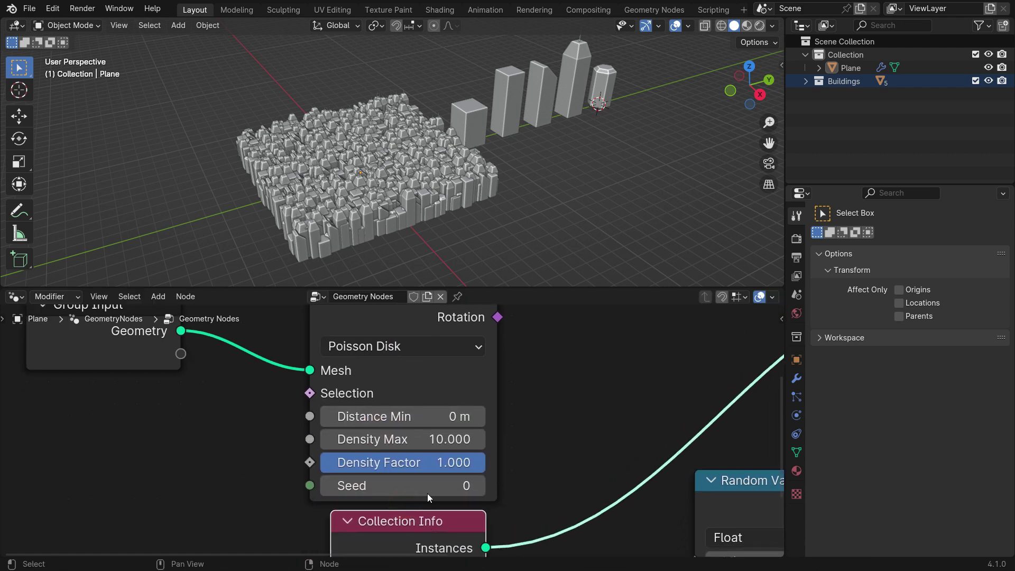
pyautogui.click(441, 416)
pyautogui.press('Return')
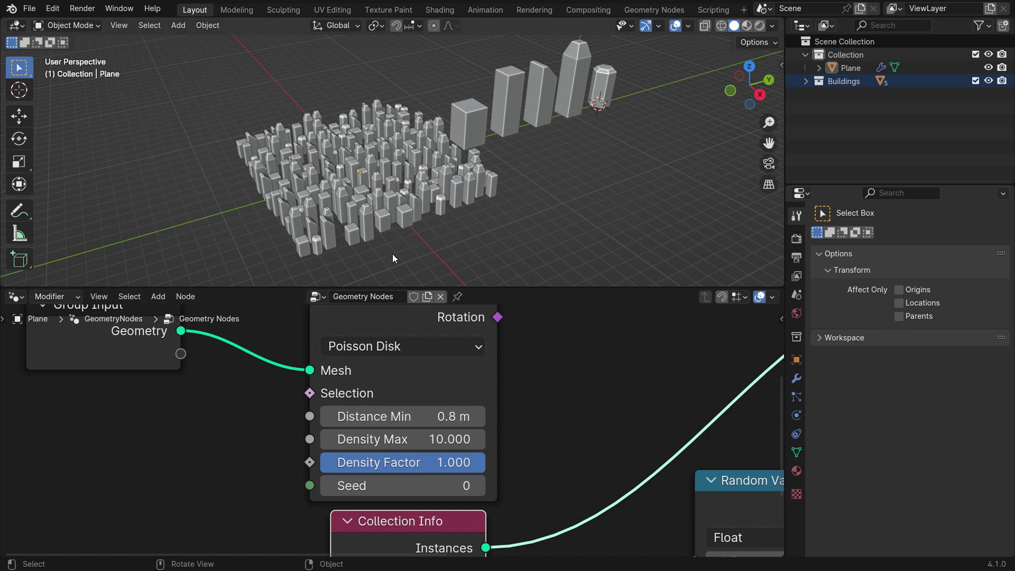
# Adjust the building scatter density and enlarge the 3D view to inspect the city.
pyautogui.moveTo(392, 254); pyautogui.dragTo(466, 183, button='middle')
pyautogui.moveTo(476, 463)
pyautogui.mouseDown()
pyautogui.moveTo(320, 463)
pyautogui.moveTo(485, 462)
pyautogui.mouseUp()
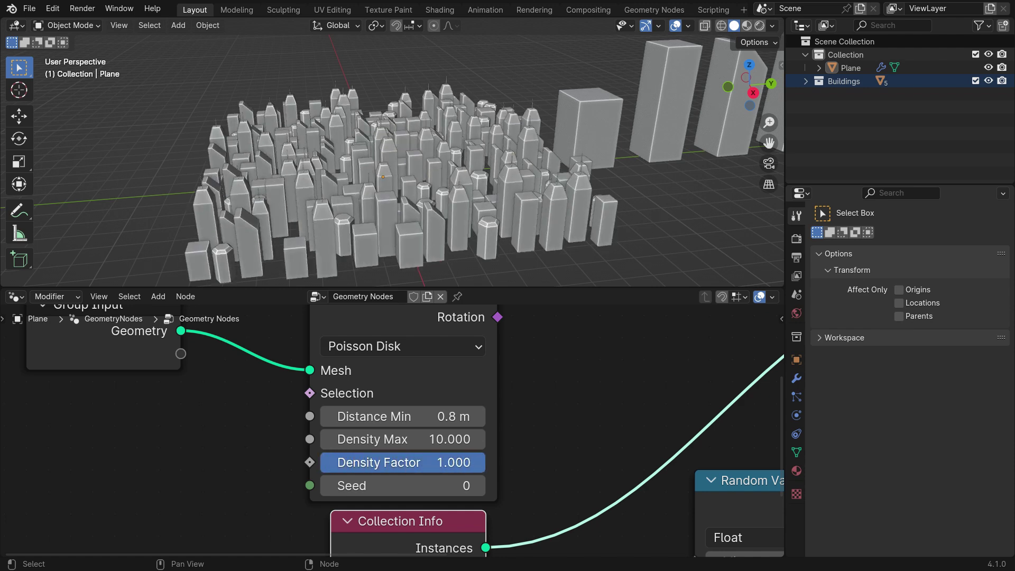
pyautogui.moveTo(426, 172)
pyautogui.mouseDown(button='middle')
pyautogui.moveTo(411, 181)
pyautogui.moveTo(429, 181)
pyautogui.mouseUp(button='middle')
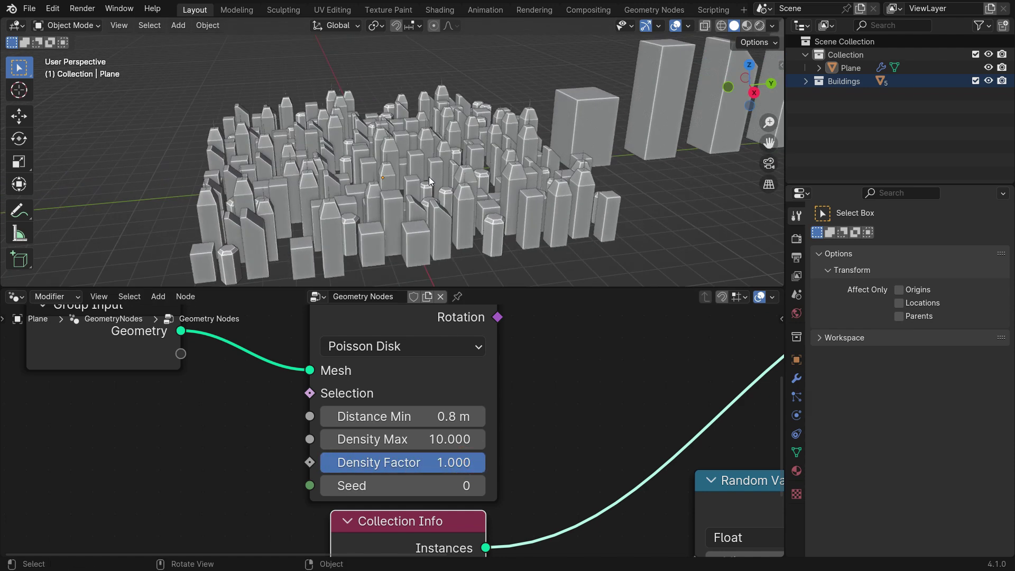
pyautogui.moveTo(491, 287); pyautogui.dragTo(512, 478)
# Switch the viewport to Rendered shading.
pyautogui.click(595, 220)
pyautogui.moveTo(595, 220)
pyautogui.keyDown('shift'); pyautogui.mouseDown(button='middle')
pyautogui.moveTo(506, 246)
pyautogui.moveTo(423, 249)
pyautogui.mouseUp(button='middle'); pyautogui.keyUp('shift')
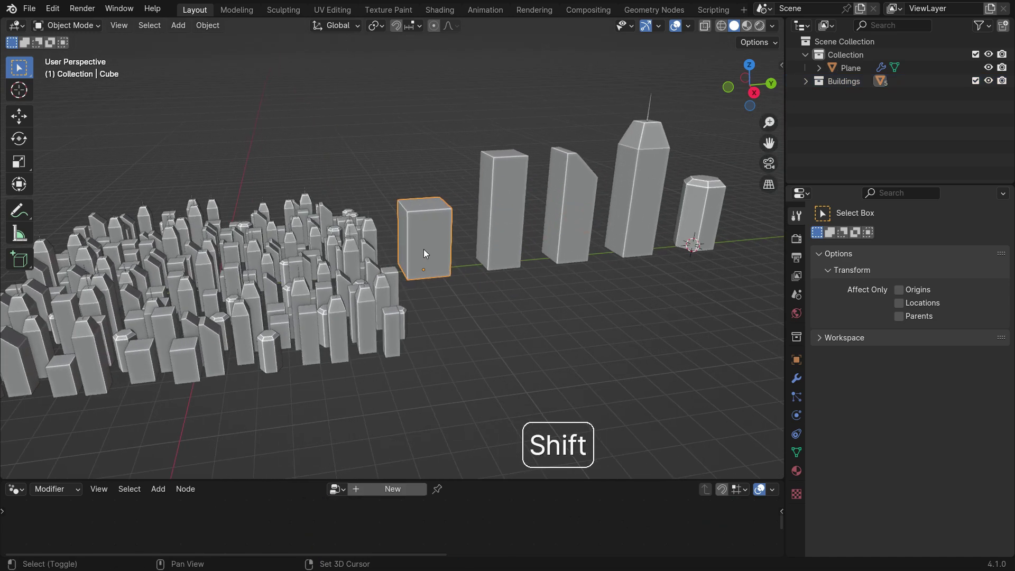
pyautogui.press('z')
pyautogui.click(481, 221)
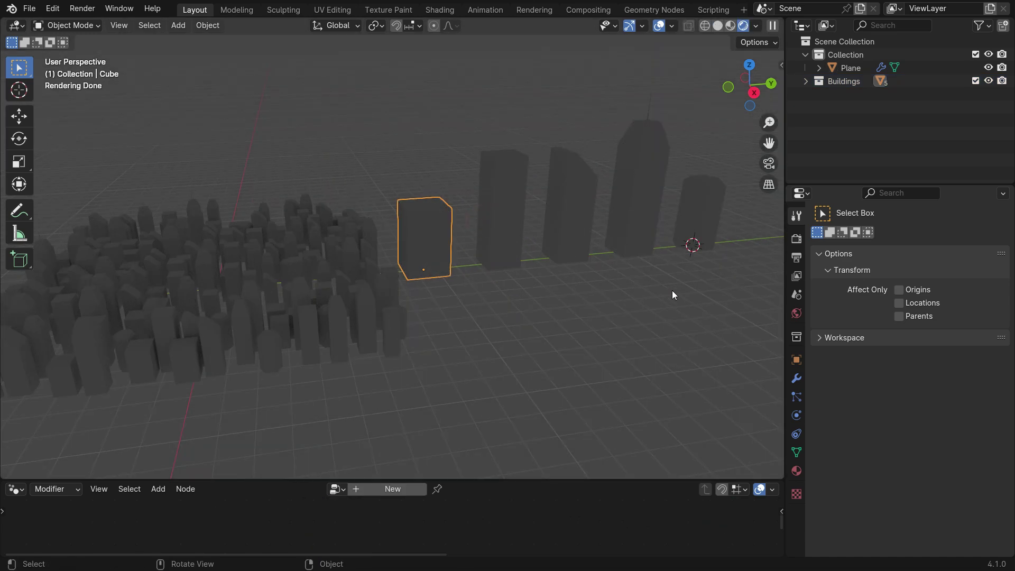
# Set the world Color to an Environment Texture using kloppenheim_06_puresky_2k.hdr.
pyautogui.click(796, 313)
pyautogui.click(895, 319)
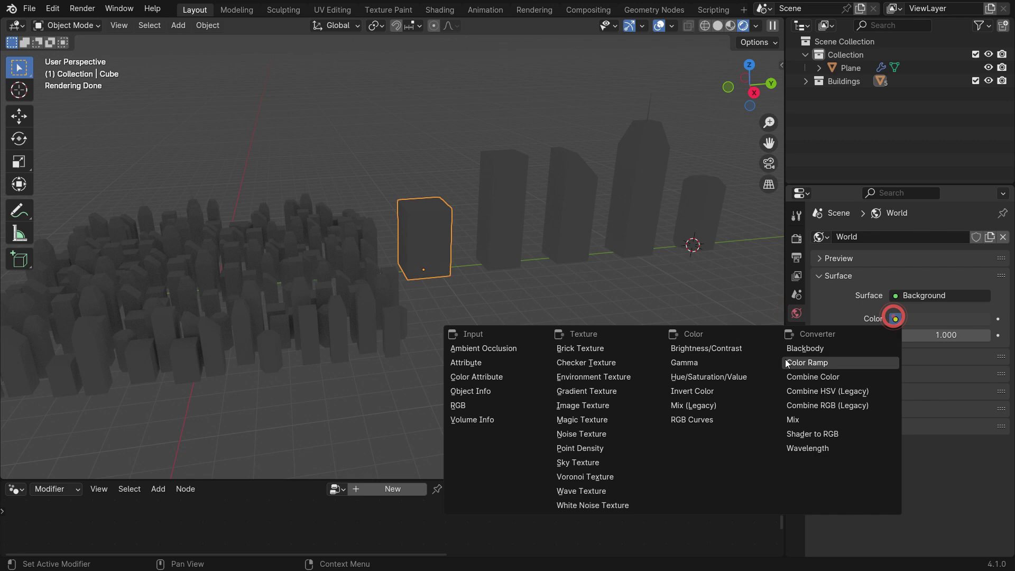
pyautogui.click(594, 377)
pyautogui.click(951, 335)
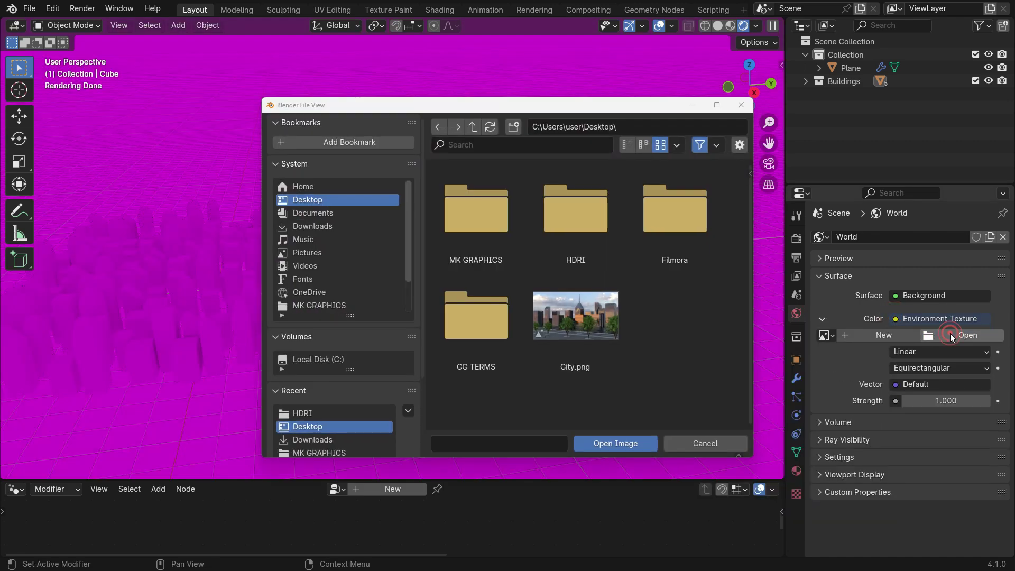
pyautogui.click(371, 412)
pyautogui.scroll(-8, 545, 344)
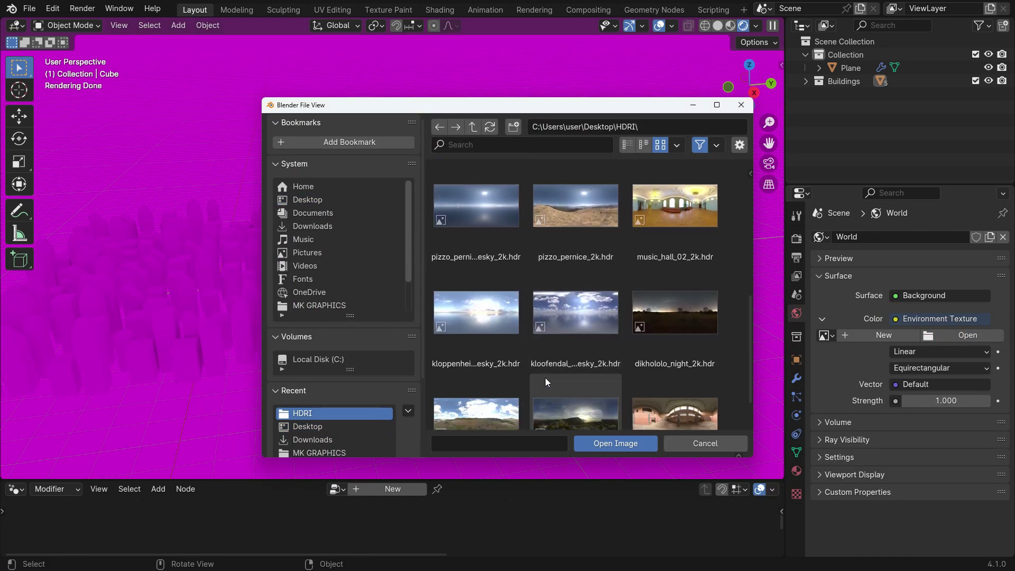
pyautogui.click(502, 321)
pyautogui.click(613, 445)
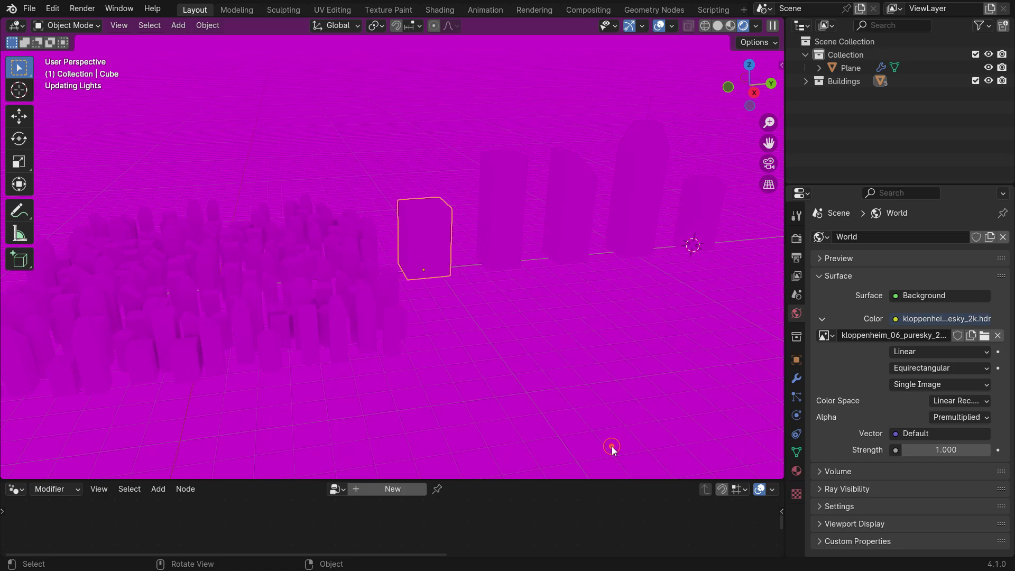
pyautogui.moveTo(591, 425); pyautogui.dragTo(315, 373, button='middle')
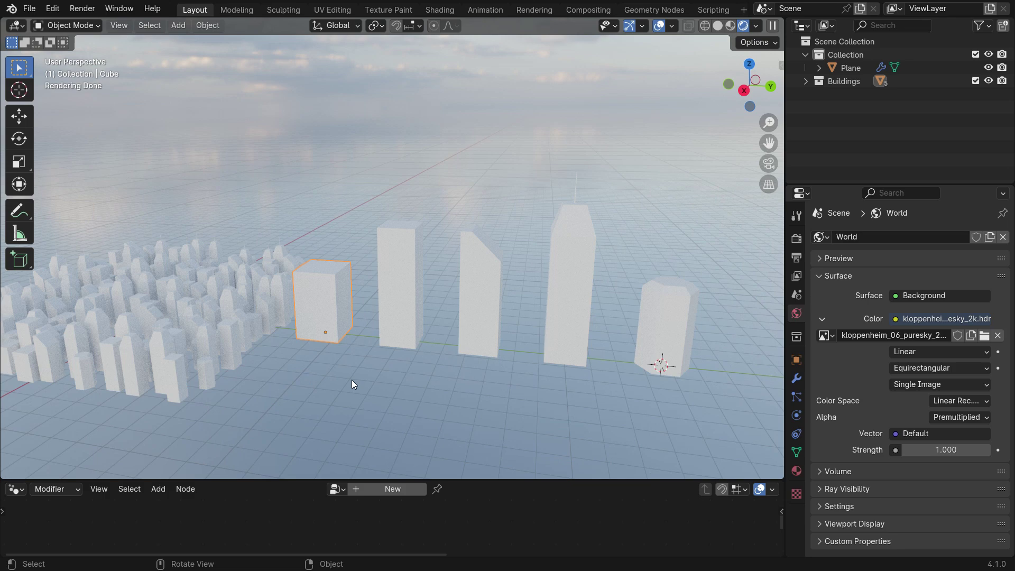
# Set the world Strength to 0.8.
pyautogui.click(945, 450)
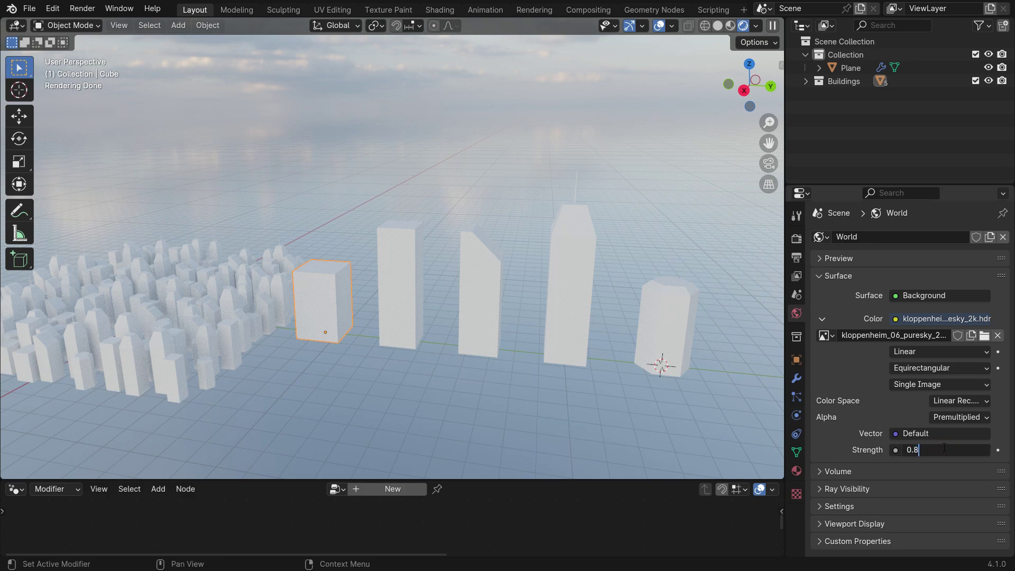
pyautogui.press('Return')
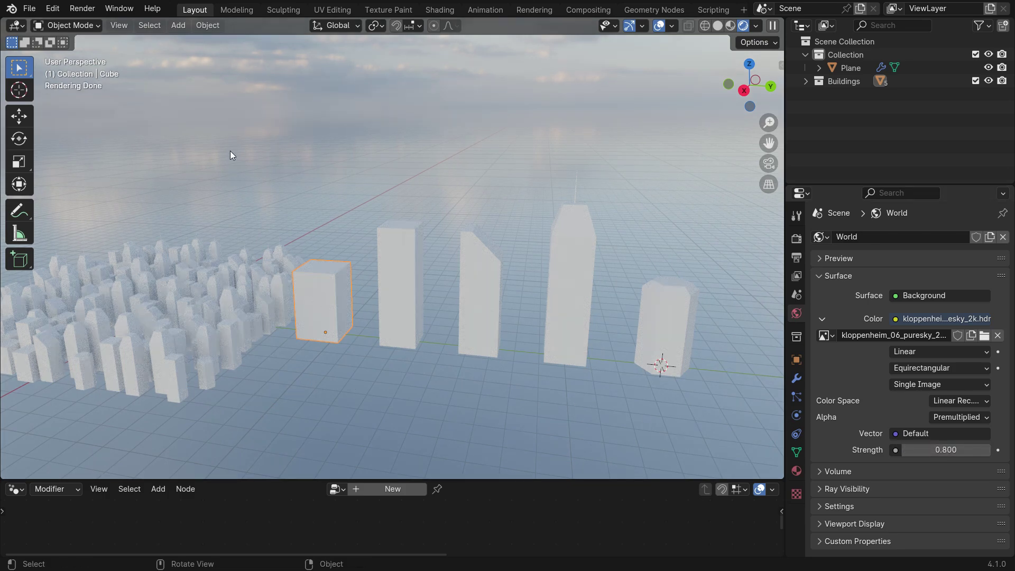
pyautogui.hotkey('shift', 'a')
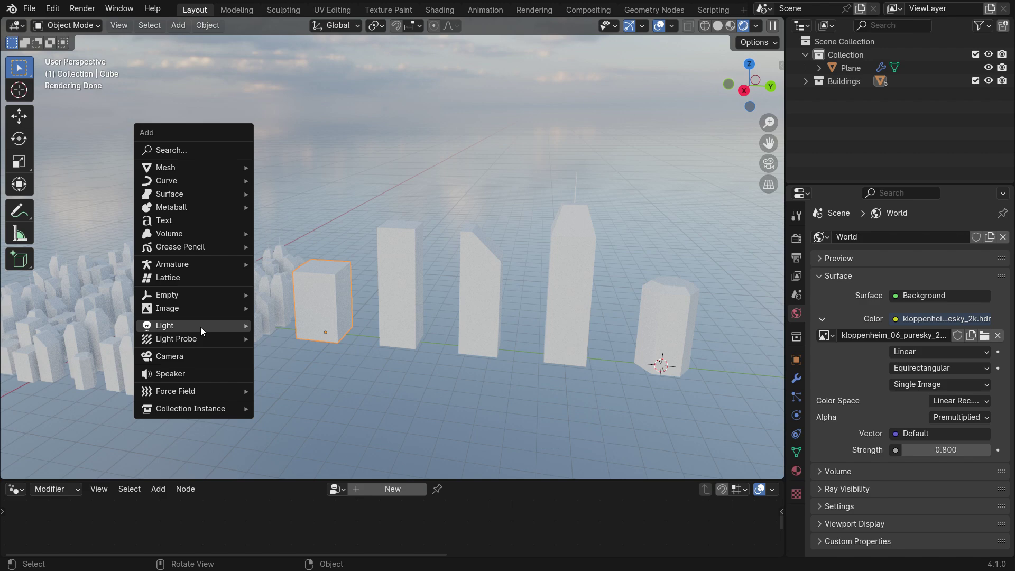
# Add a sun light, slide it along Y, and raise it about 9.7 m.
pyautogui.moveTo(202, 327)
pyautogui.click(301, 339)
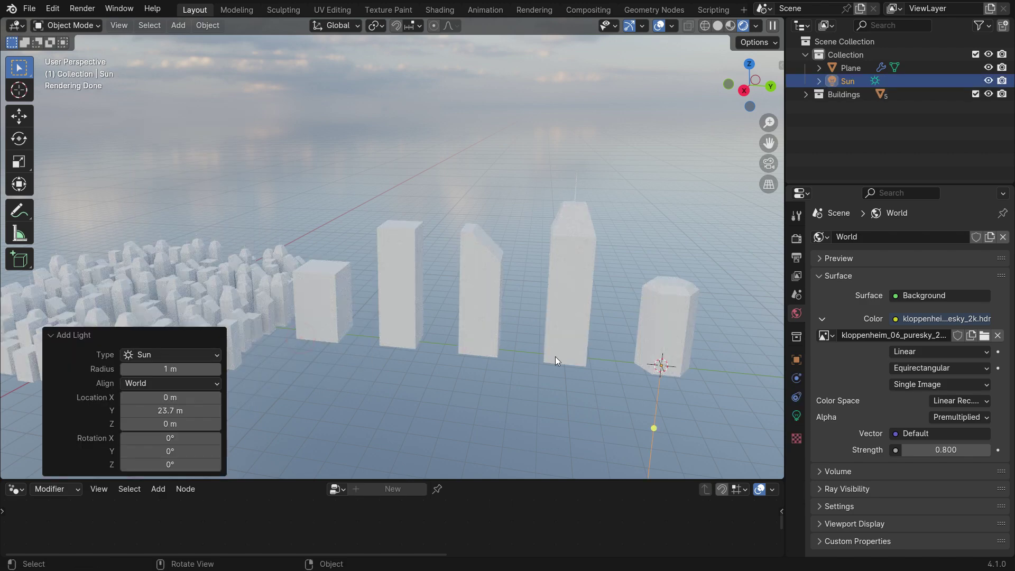
pyautogui.press('g')
pyautogui.press('y')
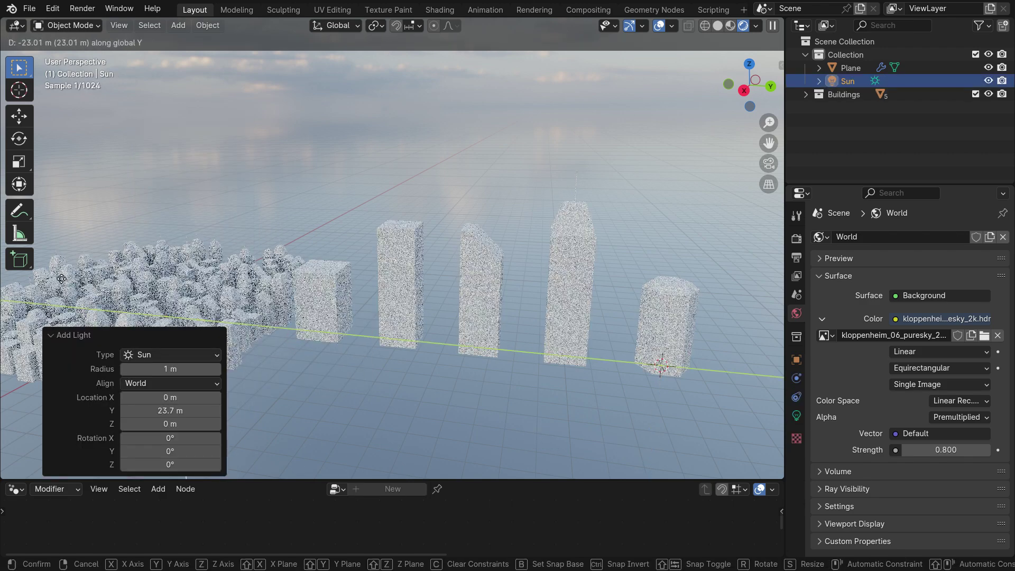
pyautogui.click(61, 278)
pyautogui.scroll(-4, 61, 279)
pyautogui.press('g')
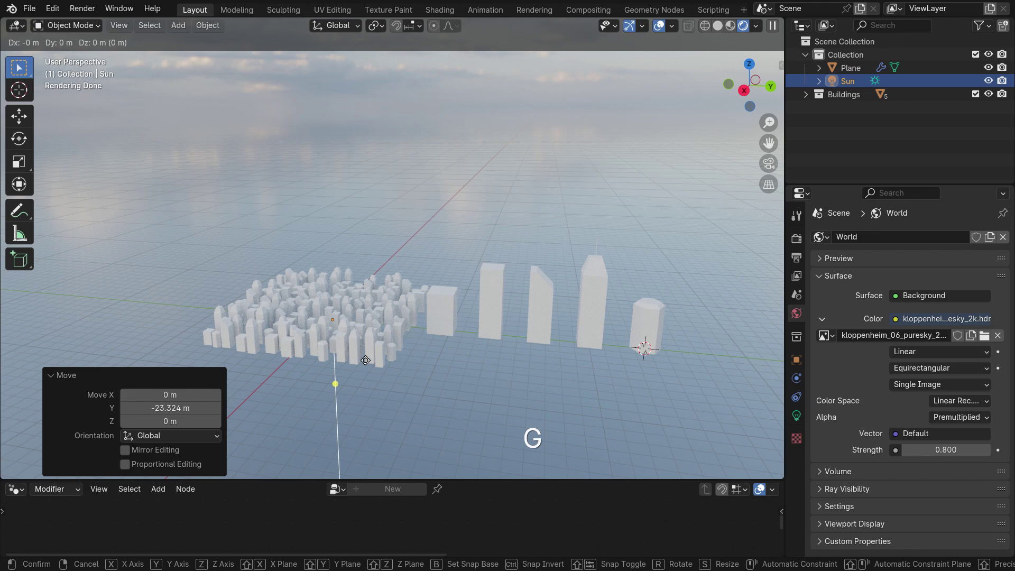
pyautogui.press('z')
pyautogui.click(351, 251)
# Re-aim the sunlight's direction and orbit to a low side view of the city.
pyautogui.moveTo(351, 248); pyautogui.dragTo(330, 281, button='middle')
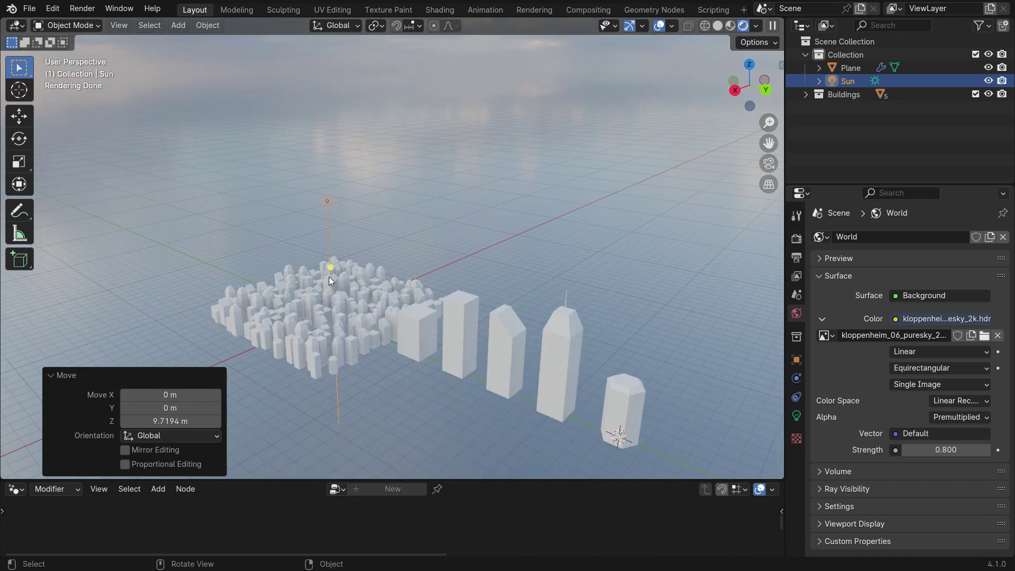
pyautogui.moveTo(331, 268); pyautogui.dragTo(432, 277)
pyautogui.moveTo(433, 285)
pyautogui.mouseDown(button='middle')
pyautogui.moveTo(355, 297)
pyautogui.moveTo(396, 257)
pyautogui.moveTo(414, 256)
pyautogui.moveTo(384, 285)
pyautogui.moveTo(423, 280)
pyautogui.mouseUp(button='middle')
pyautogui.scroll(3, 418, 302)
pyautogui.moveTo(389, 337); pyautogui.dragTo(411, 328, button='middle')
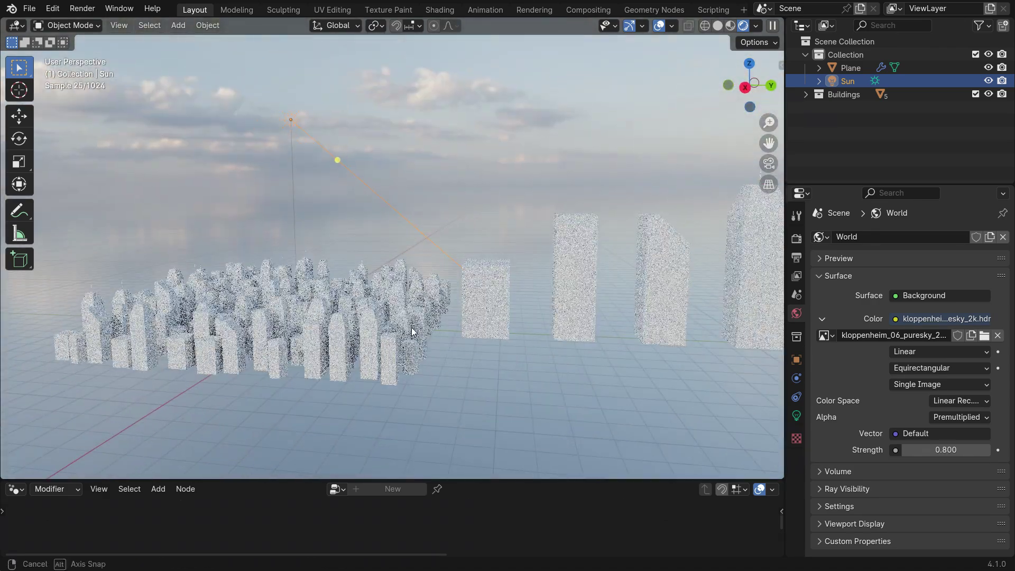
# Give the sun a warm yellow-orange colour and strength 3.
pyautogui.click(797, 416)
pyautogui.click(928, 313)
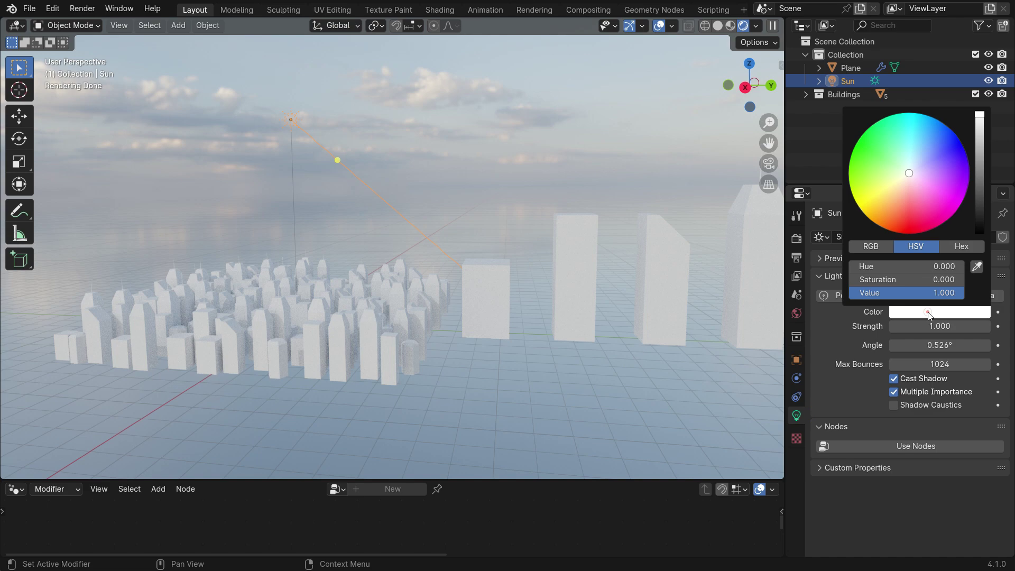
pyautogui.moveTo(911, 192); pyautogui.dragTo(890, 197)
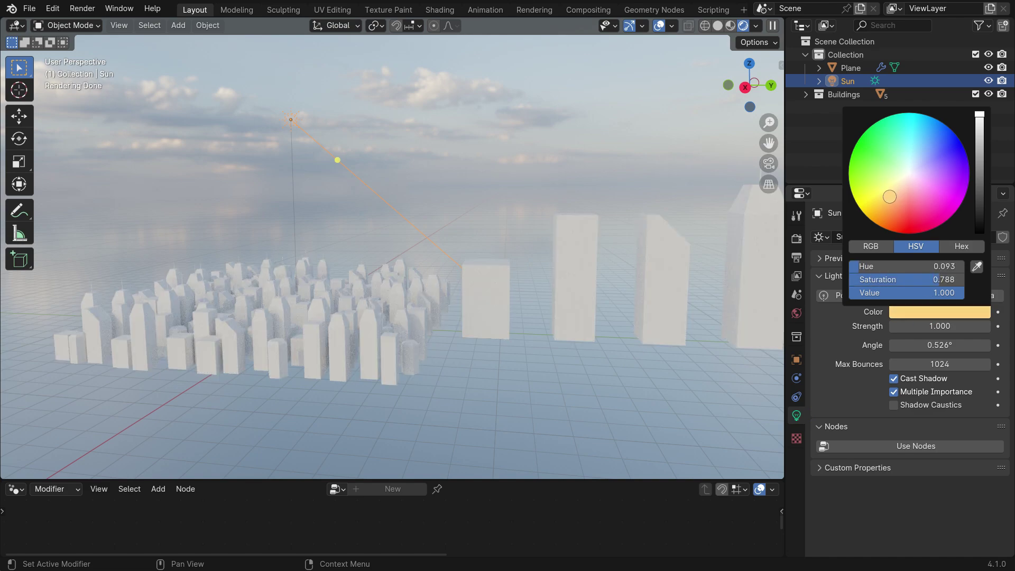
pyautogui.click(941, 326)
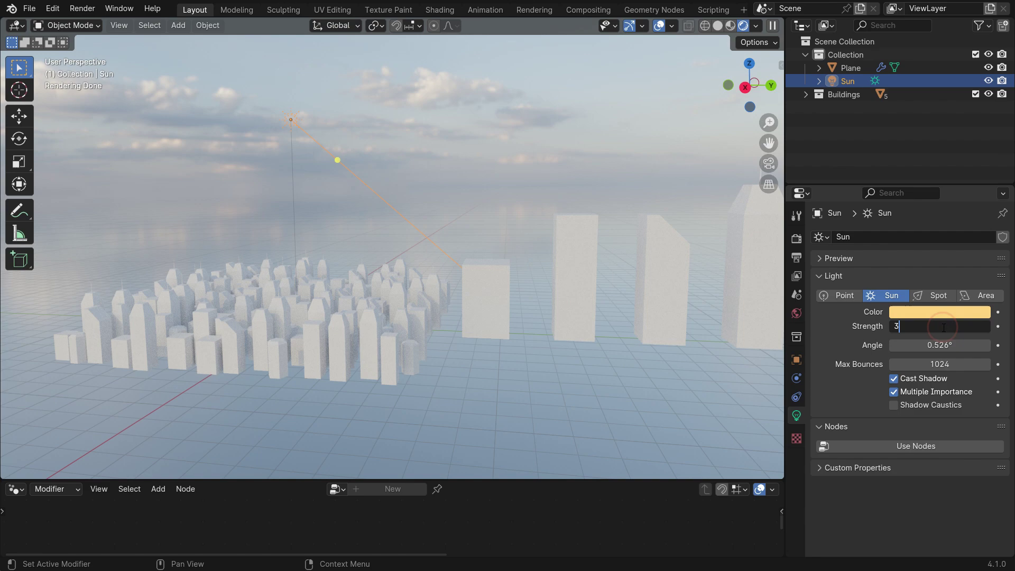
pyautogui.press('Return')
pyautogui.moveTo(355, 328); pyautogui.dragTo(354, 333, button='middle')
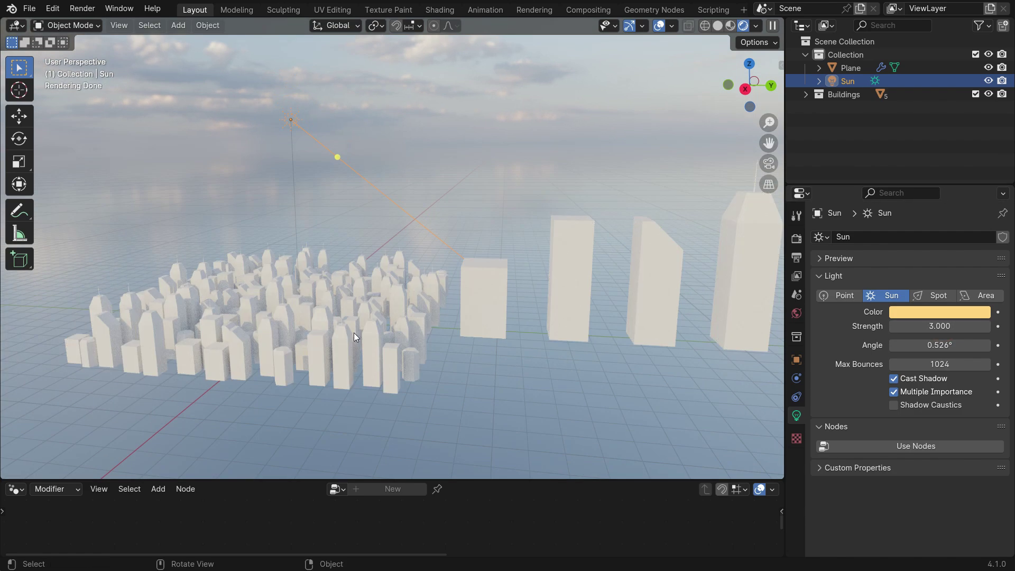
pyautogui.scroll(3, 370, 328)
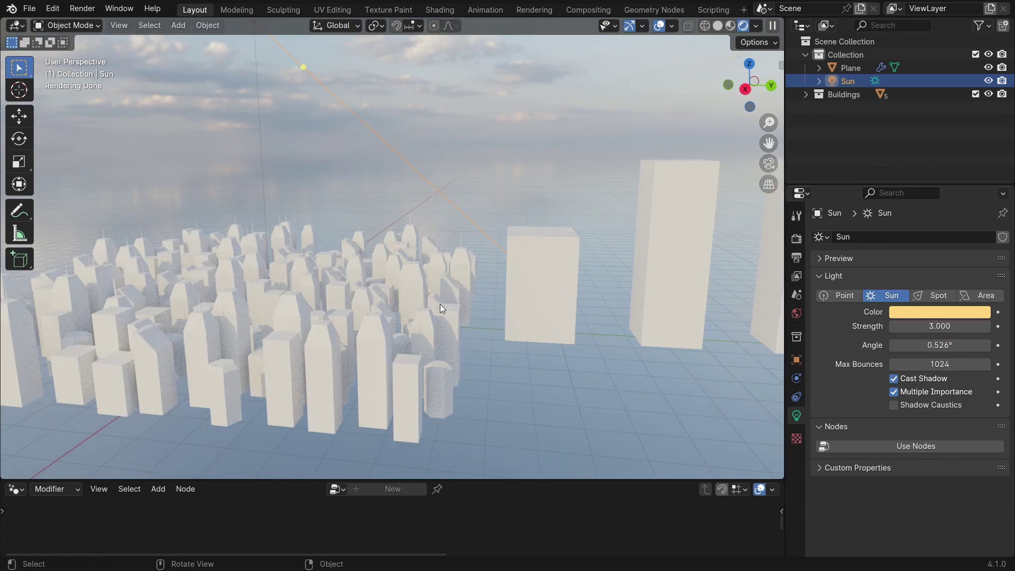
# Turn the enlarged lower area into the Shader Editor and create a new material for the small cube.
pyautogui.moveTo(491, 479); pyautogui.dragTo(222, 347)
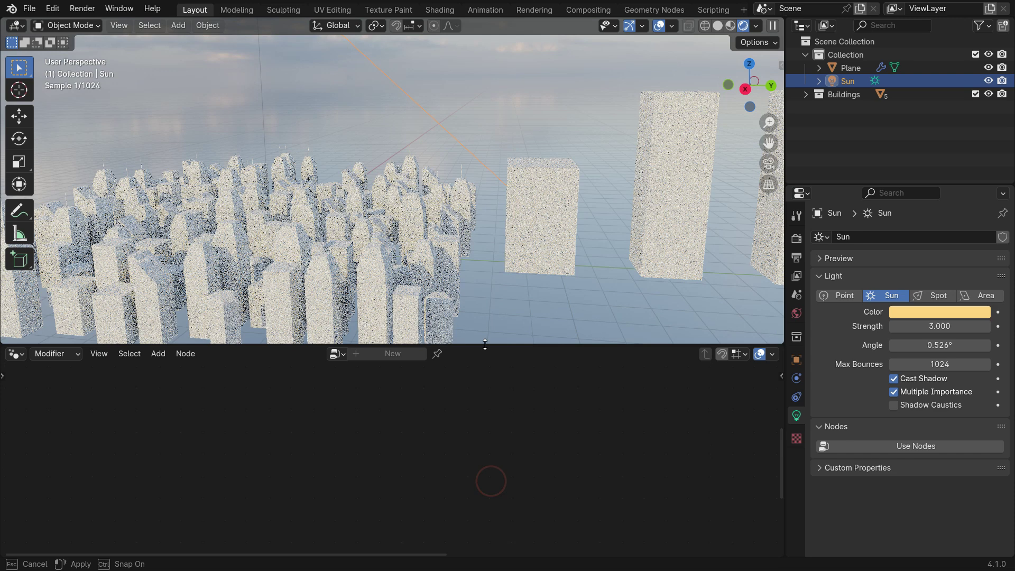
pyautogui.click(18, 354)
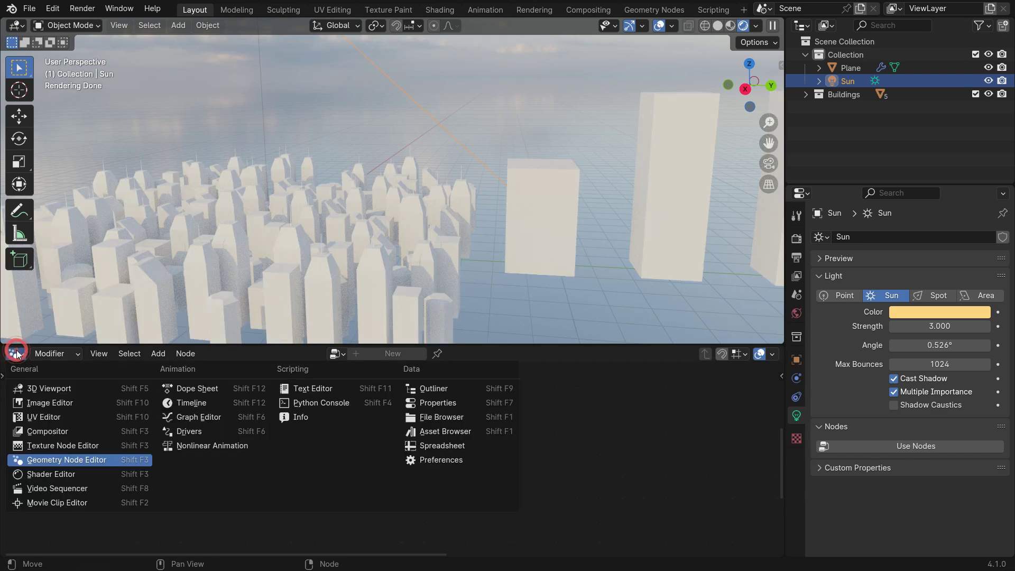
pyautogui.click(40, 475)
pyautogui.click(524, 225)
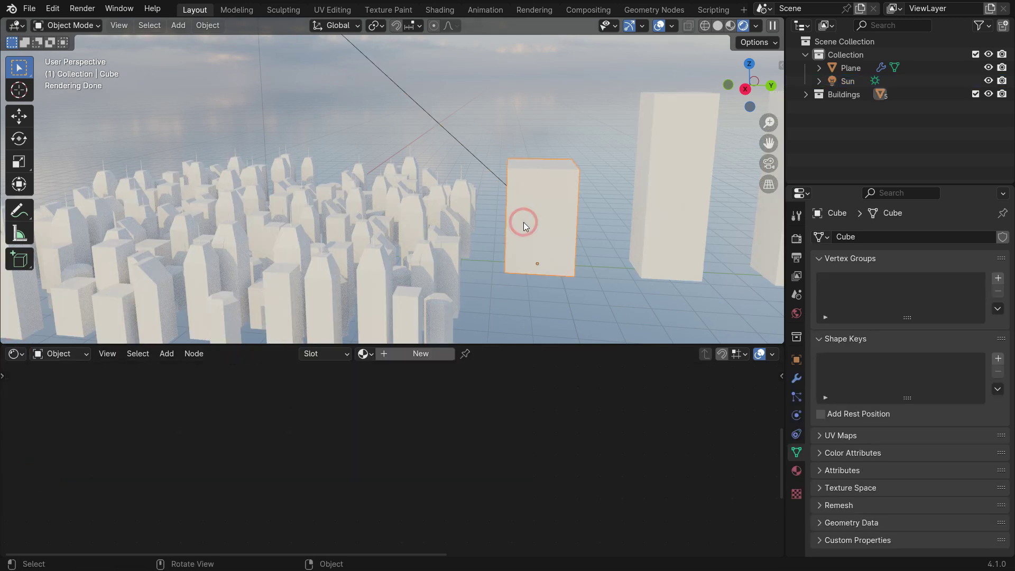
pyautogui.click(423, 354)
pyautogui.press('Home')
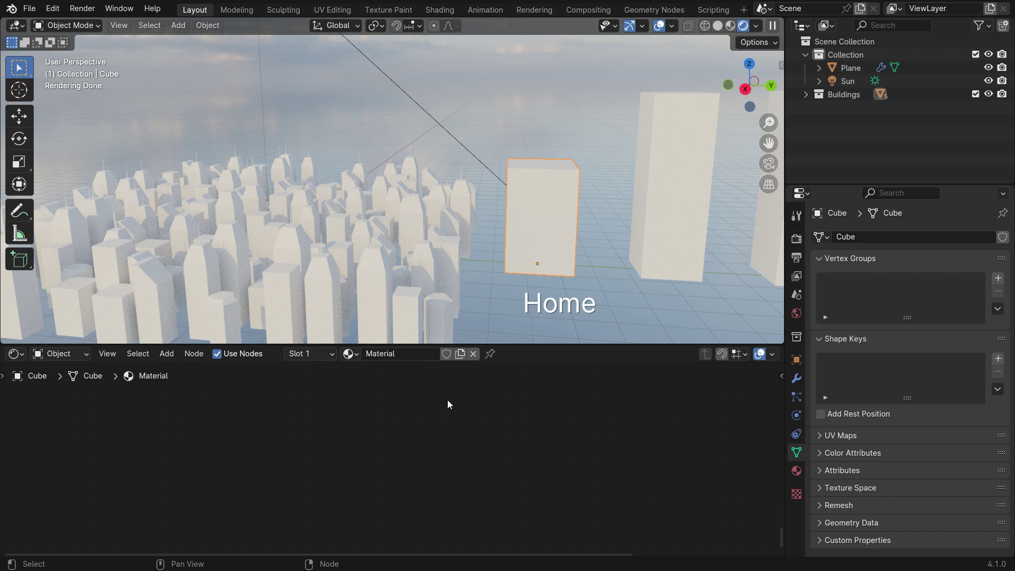
# Replace the Principled BSDF with a Glossy BSDF connected to the material Surface.
pyautogui.click(339, 397)
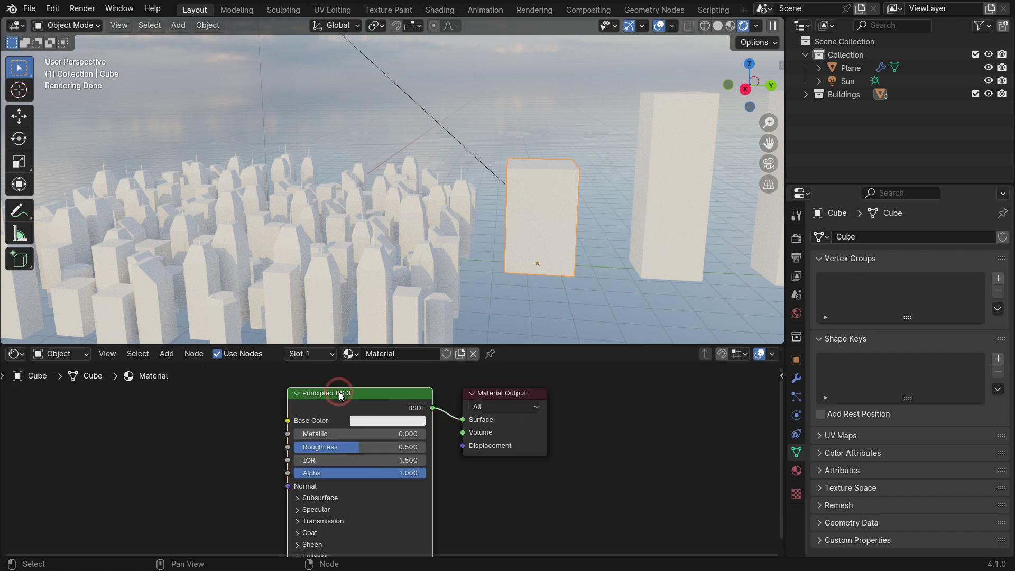
pyautogui.press('Delete')
pyautogui.scroll(2, 396, 387)
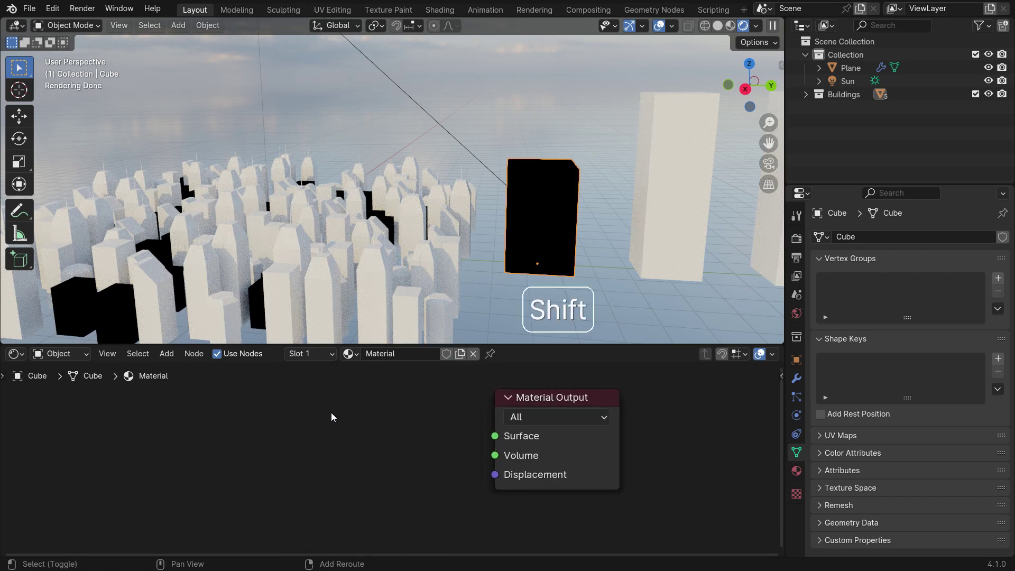
pyautogui.hotkey('shift', 'a')
pyautogui.write('glossy')
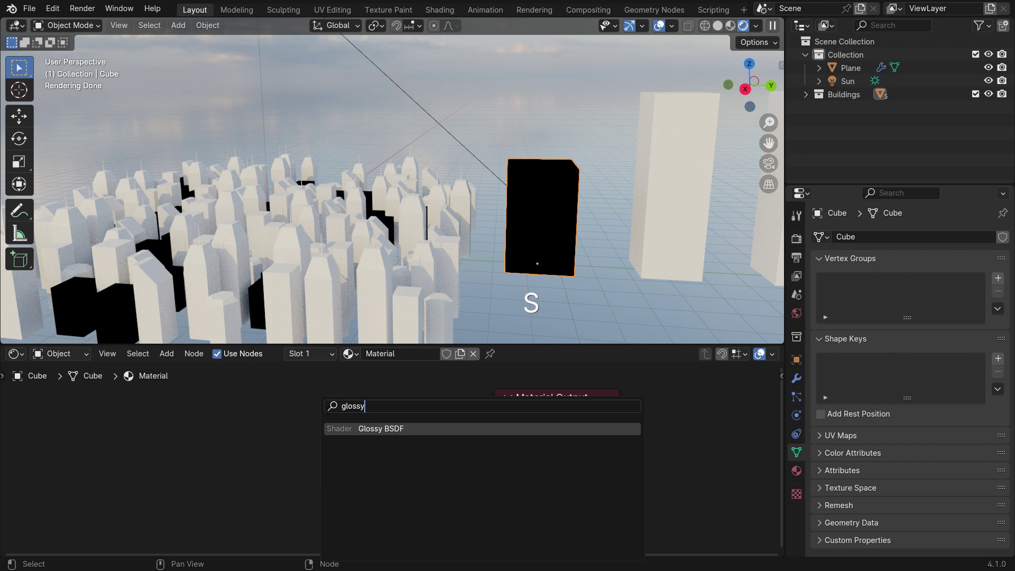
pyautogui.press('Return')
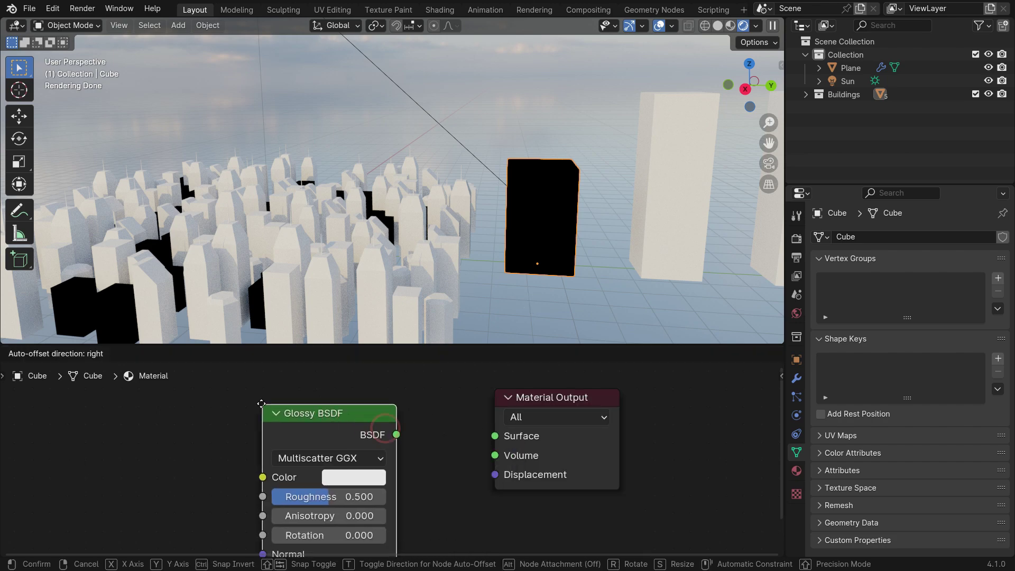
pyautogui.click(262, 394)
pyautogui.moveTo(395, 420); pyautogui.dragTo(495, 436)
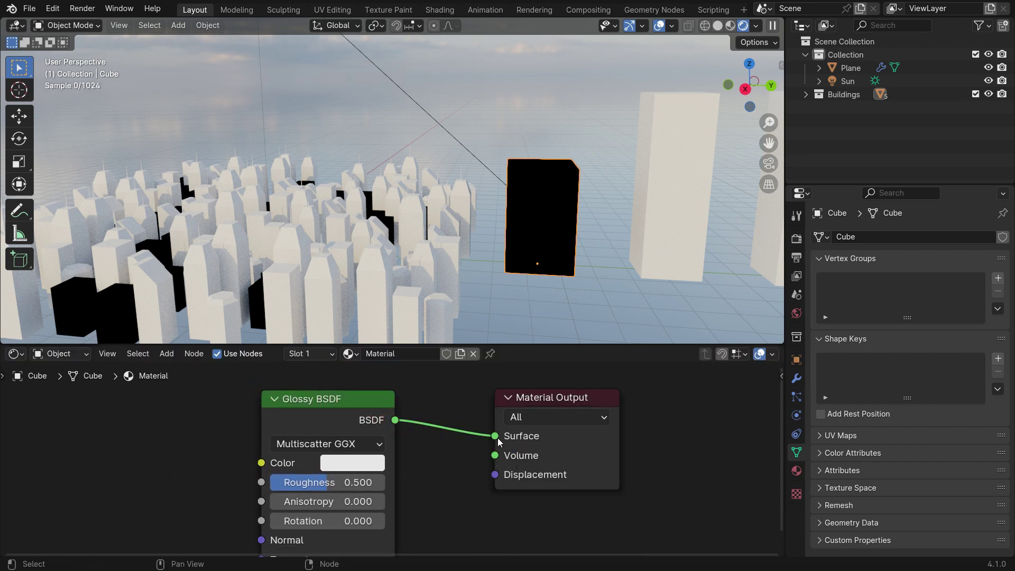
# Set the Glossy colour to dark grey and its roughness to 0.05.
pyautogui.click(363, 462)
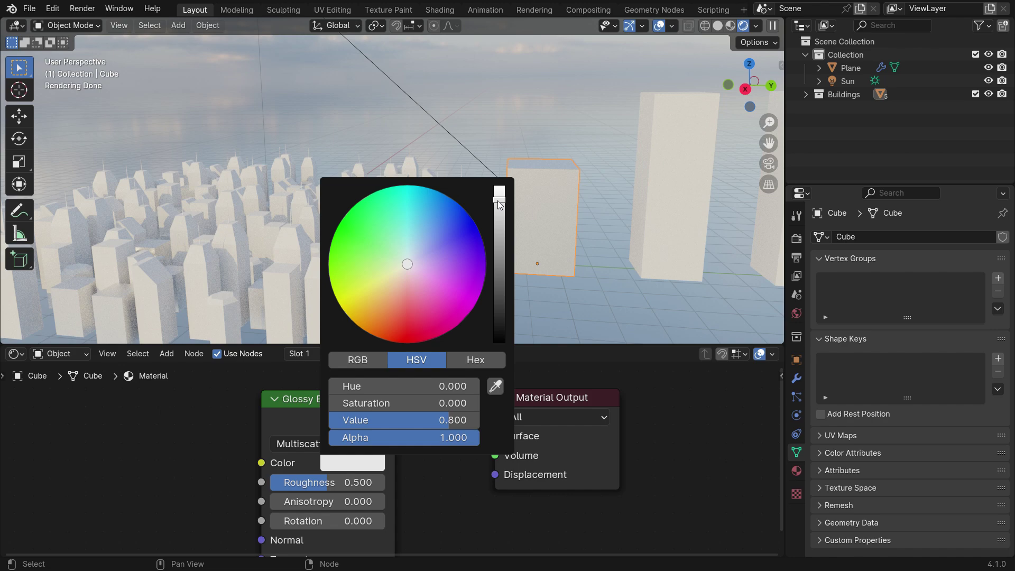
pyautogui.moveTo(500, 204); pyautogui.dragTo(499, 284)
pyautogui.scroll(1, 339, 497)
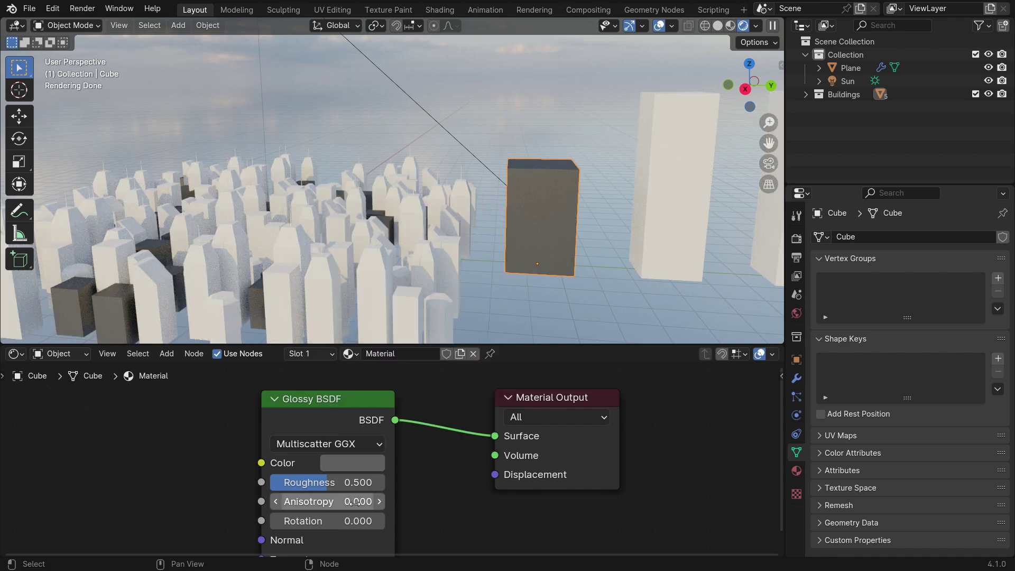
pyautogui.moveTo(328, 481); pyautogui.dragTo(290, 480)
pyautogui.click(296, 480)
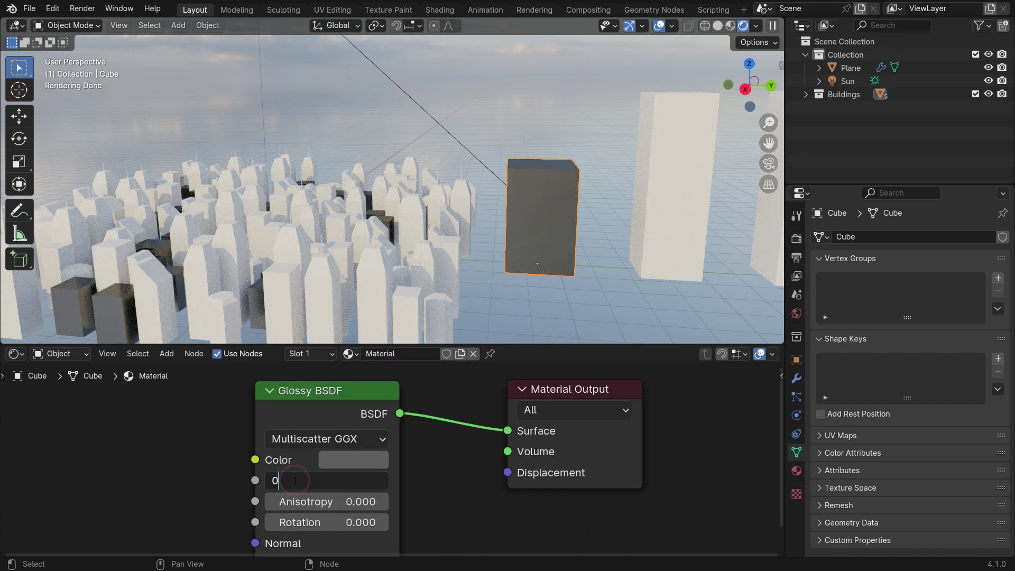
pyautogui.press('Return')
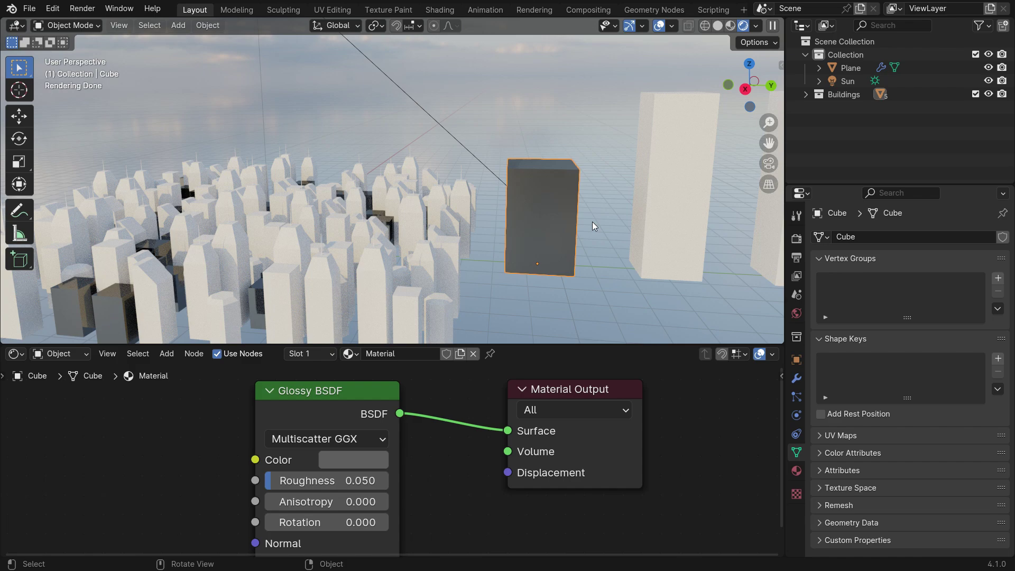
pyautogui.moveTo(592, 226); pyautogui.dragTo(530, 208, button='middle')
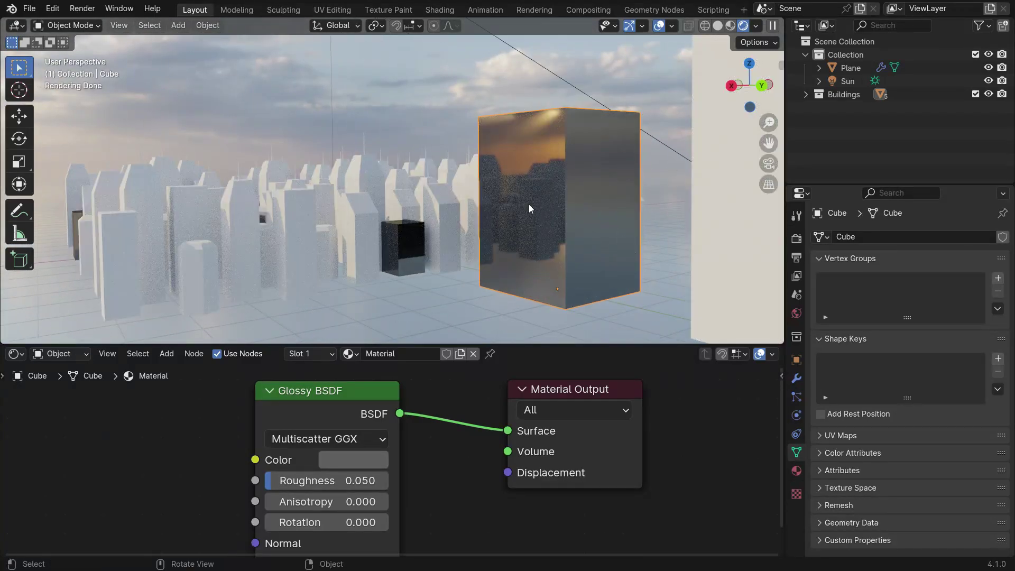
# Add a Brick Texture below the glossy node and link its Color to the Material Output's Displacement.
pyautogui.scroll(-8, 478, 400)
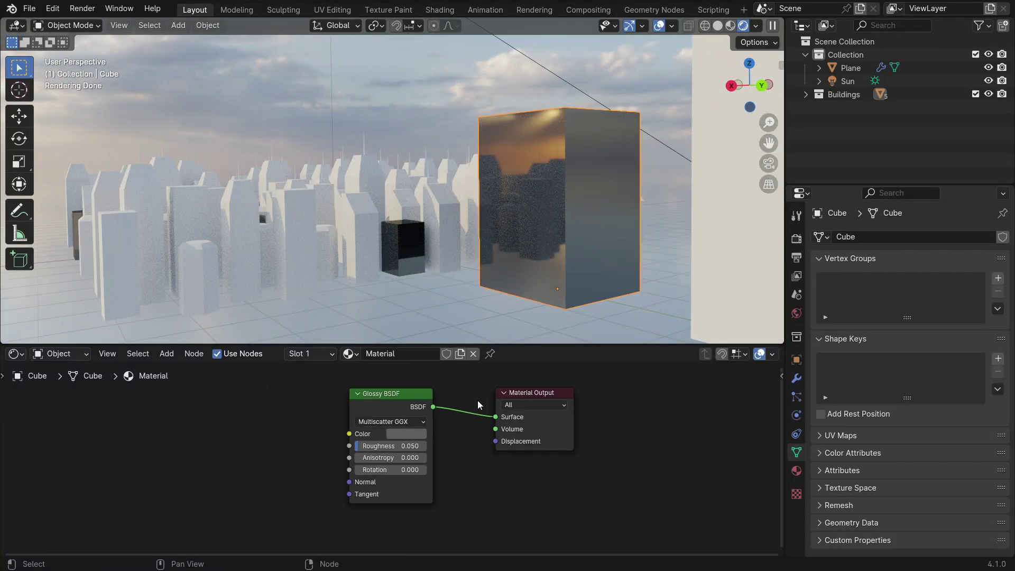
pyautogui.moveTo(455, 473); pyautogui.dragTo(415, 433, button='middle')
pyautogui.scroll(4, 382, 442)
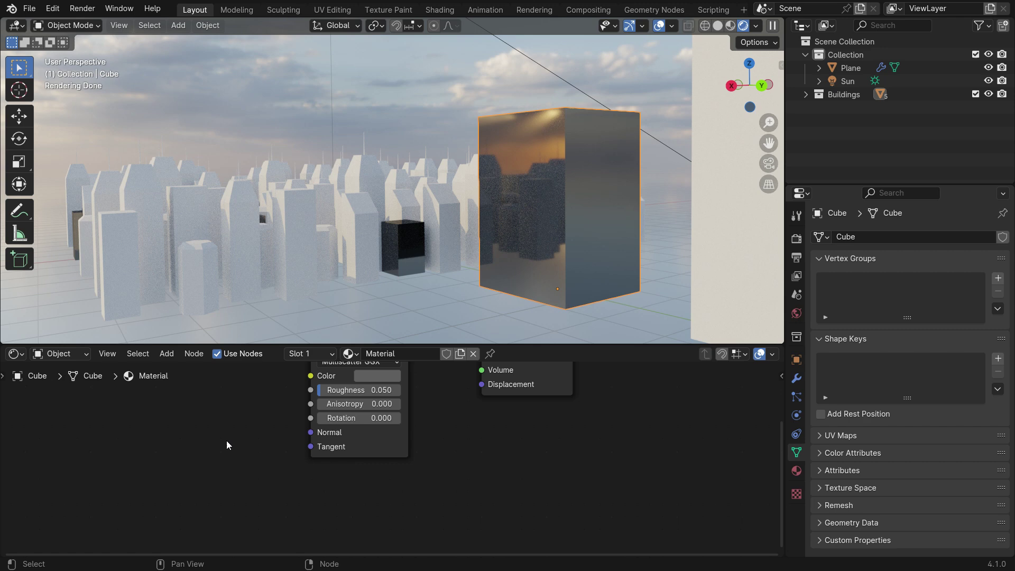
pyautogui.hotkey('shift', 'a')
pyautogui.click(213, 406)
pyautogui.write('brick')
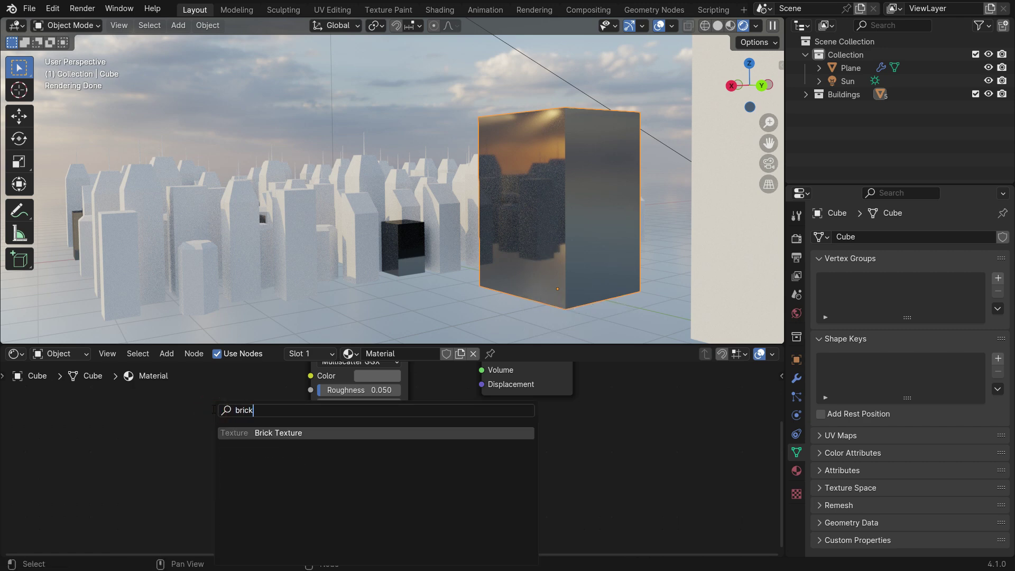
pyautogui.press('Return')
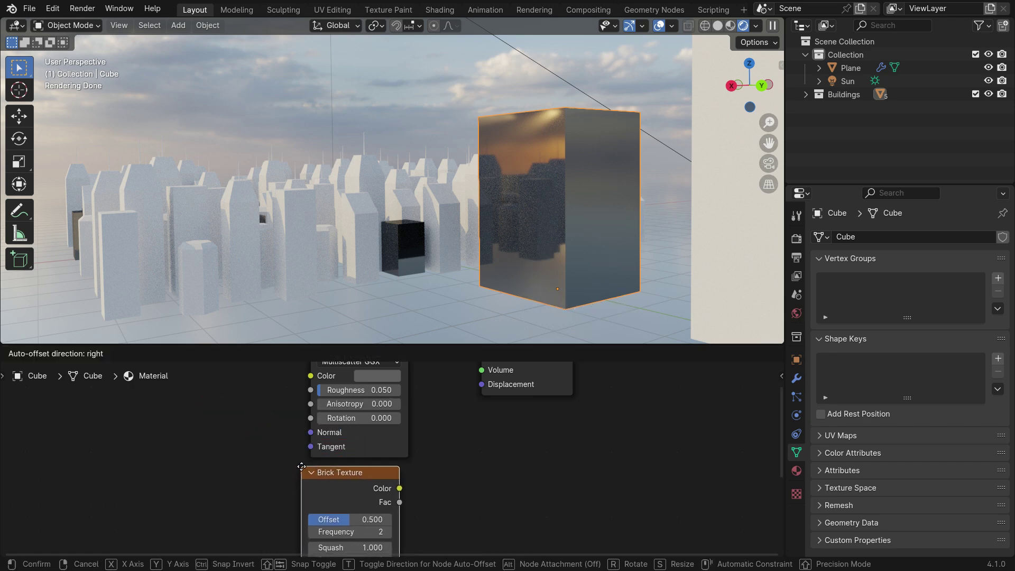
pyautogui.click(301, 466)
pyautogui.moveTo(399, 489); pyautogui.dragTo(482, 403)
pyautogui.moveTo(390, 474); pyautogui.dragTo(473, 398, button='middle')
pyautogui.scroll(-5, 455, 455)
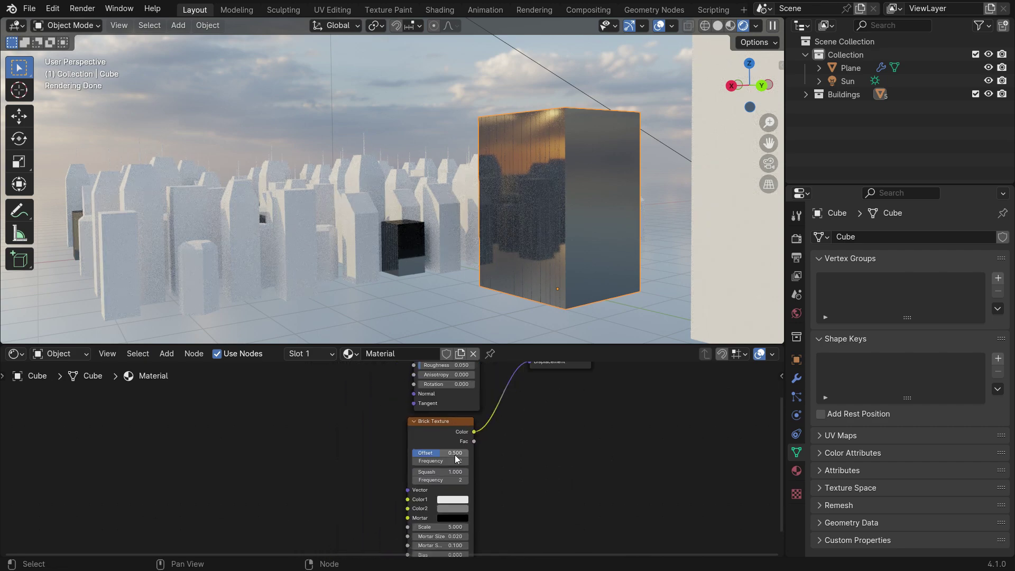
# Add Texture Coordinate and Mapping nodes to the Brick Texture with Ctrl+T.
pyautogui.click(445, 420)
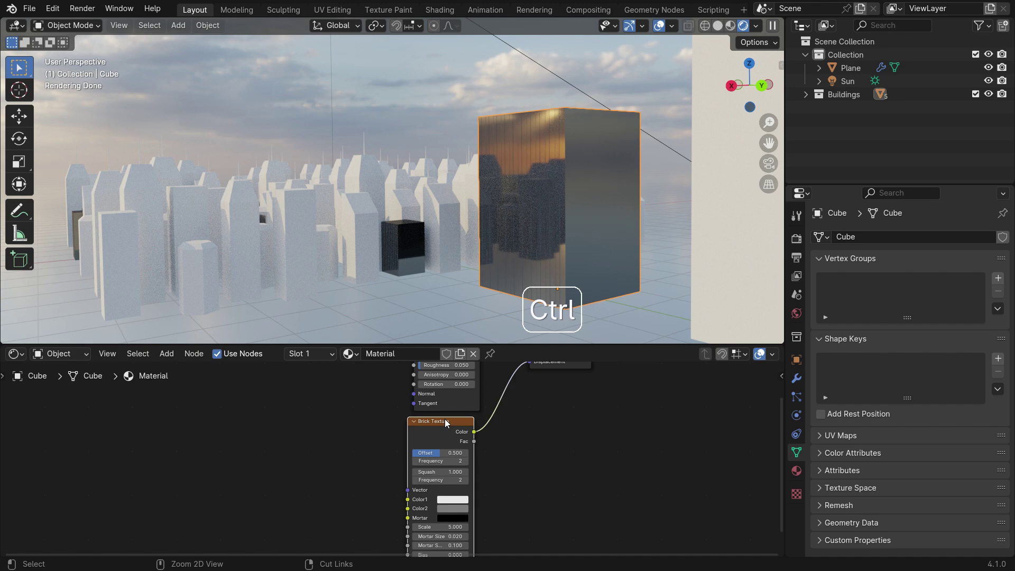
pyautogui.hotkey('ctrl', 't')
pyautogui.scroll(3, 355, 458)
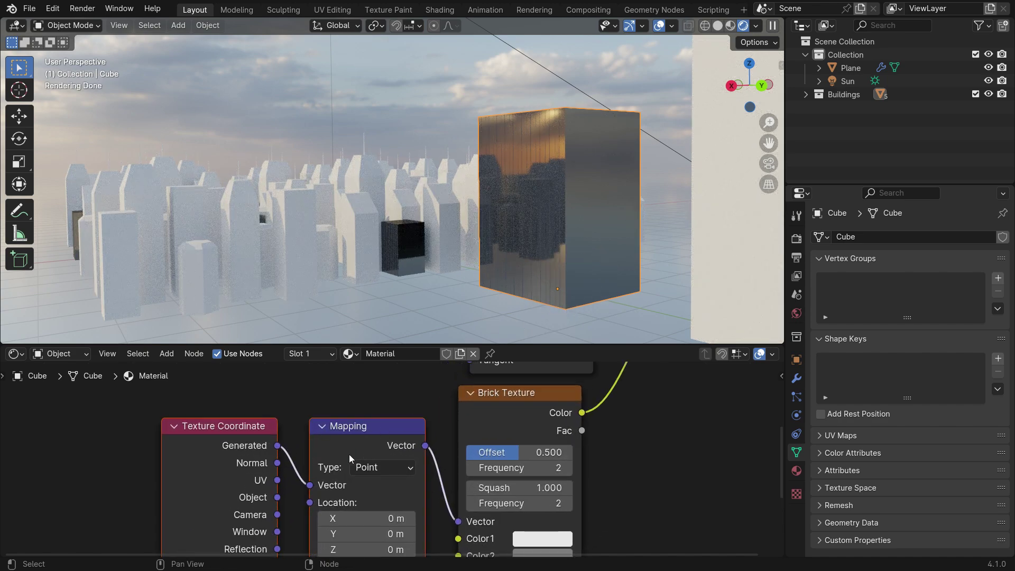
# Confirm the Node Wrangler add-on is enabled in Preferences > Add-ons.
pyautogui.click(52, 14)
pyautogui.click(85, 191)
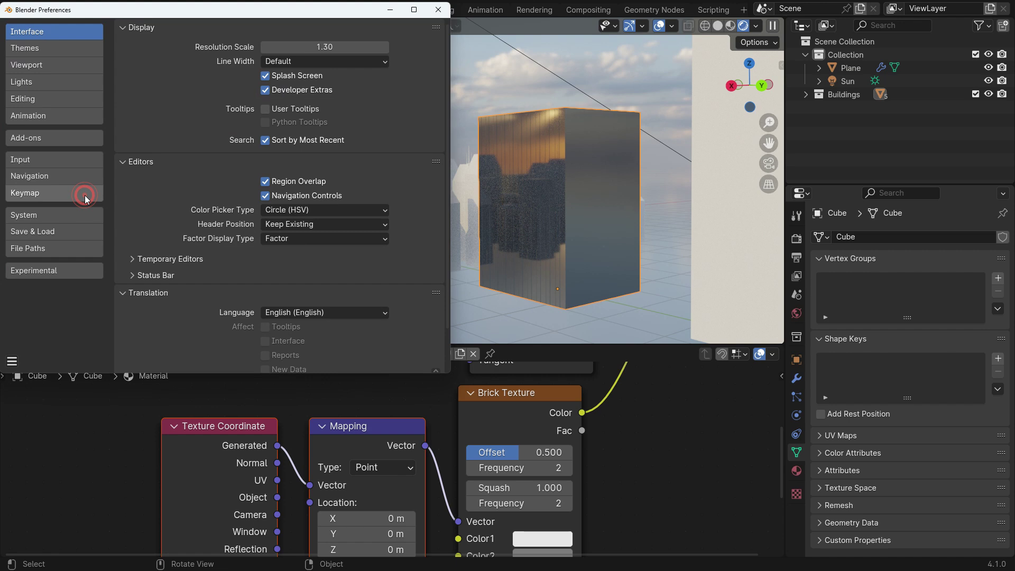
pyautogui.click(67, 140)
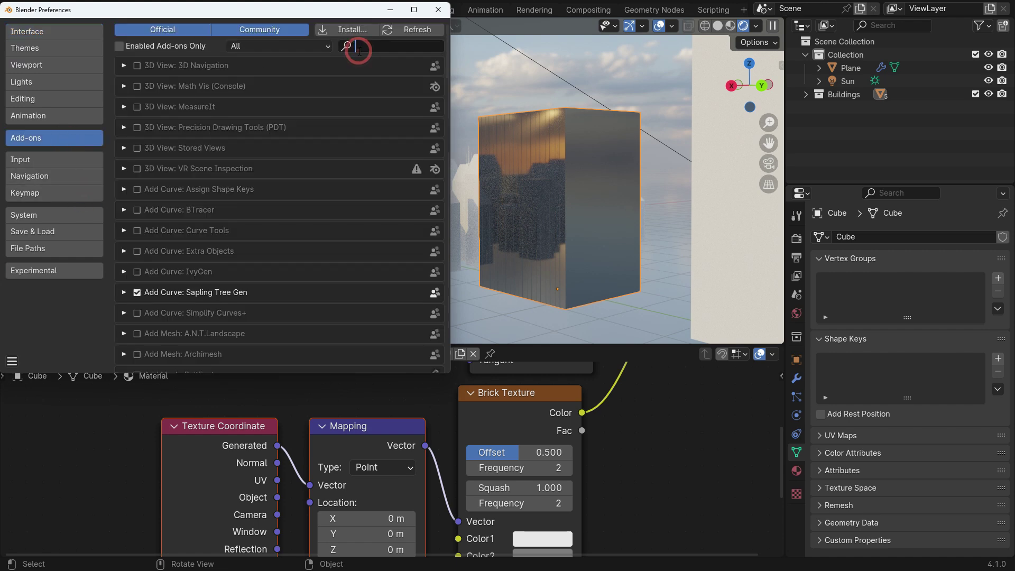
pyautogui.write('node wra')
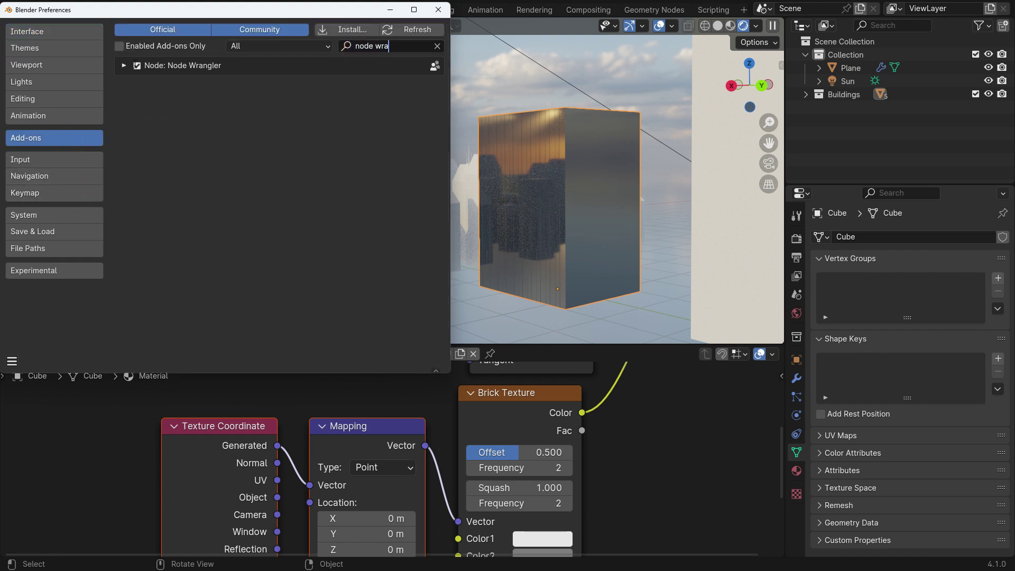
pyautogui.click(437, 46)
pyautogui.click(439, 10)
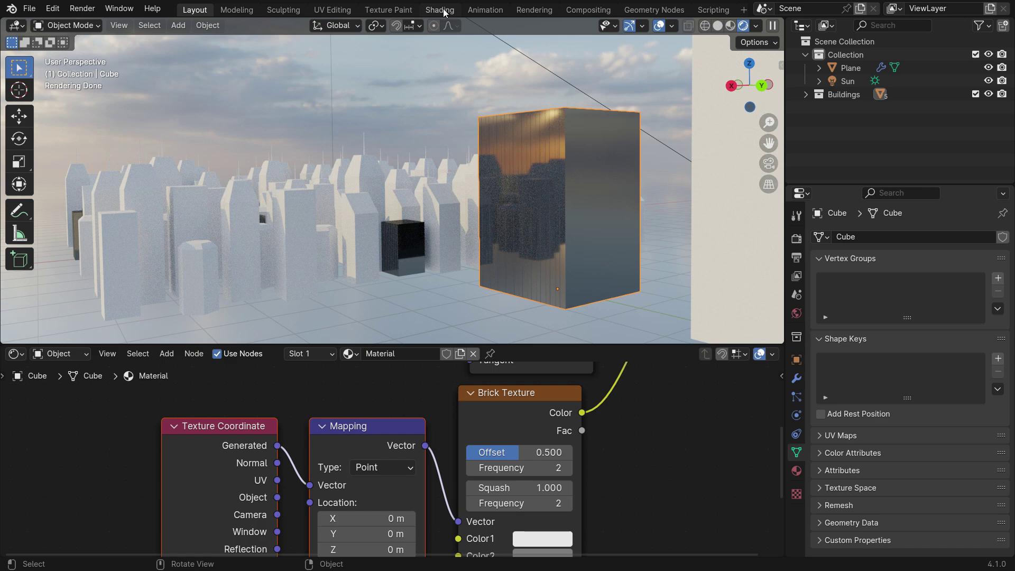
# Map the bricks with Object coordinates and set Mapping Rotation X to 90°.
pyautogui.scroll(3, 284, 469)
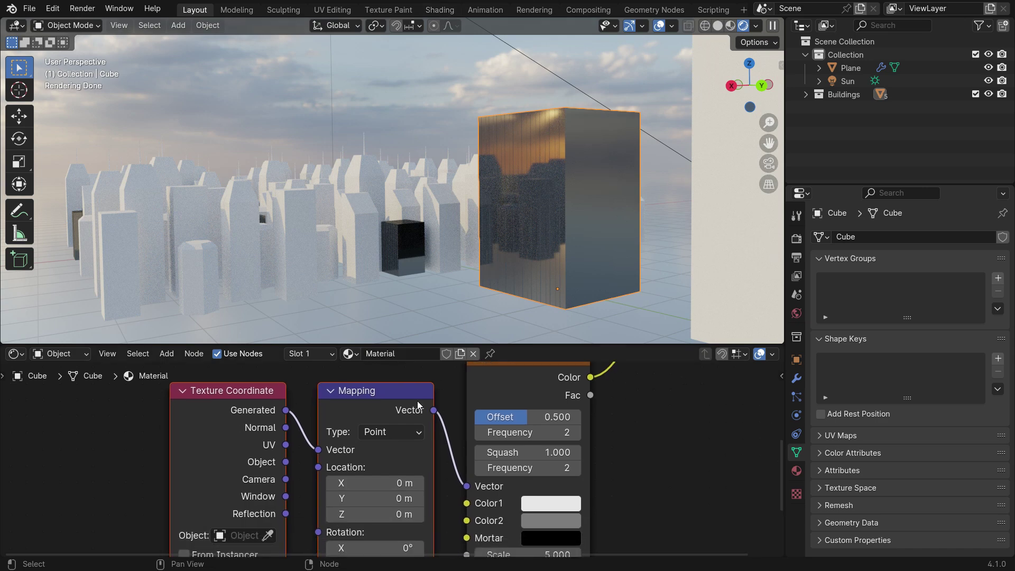
pyautogui.moveTo(282, 466); pyautogui.dragTo(323, 451)
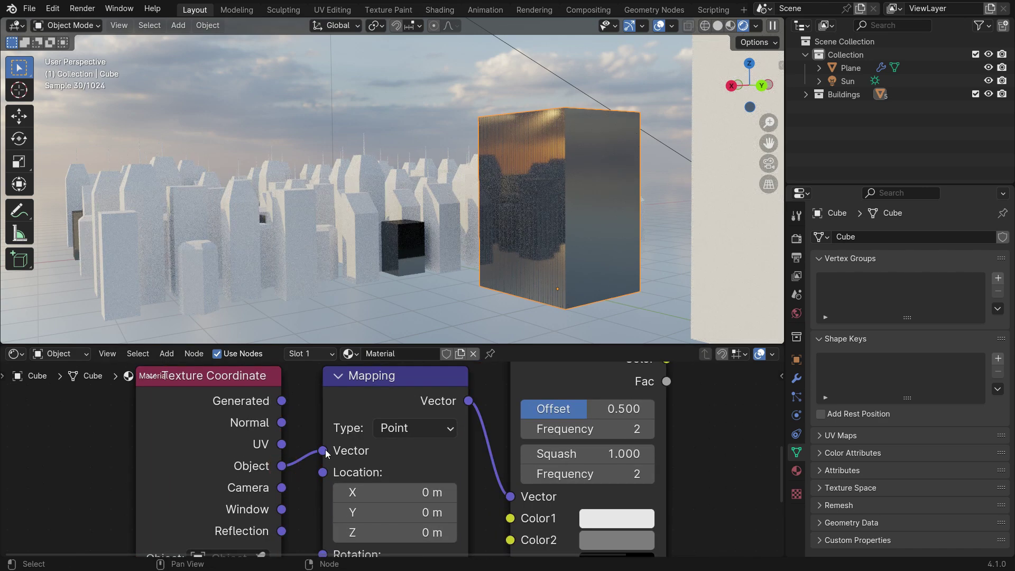
pyautogui.scroll(-2, 357, 484)
pyautogui.moveTo(371, 495); pyautogui.dragTo(368, 411, button='middle')
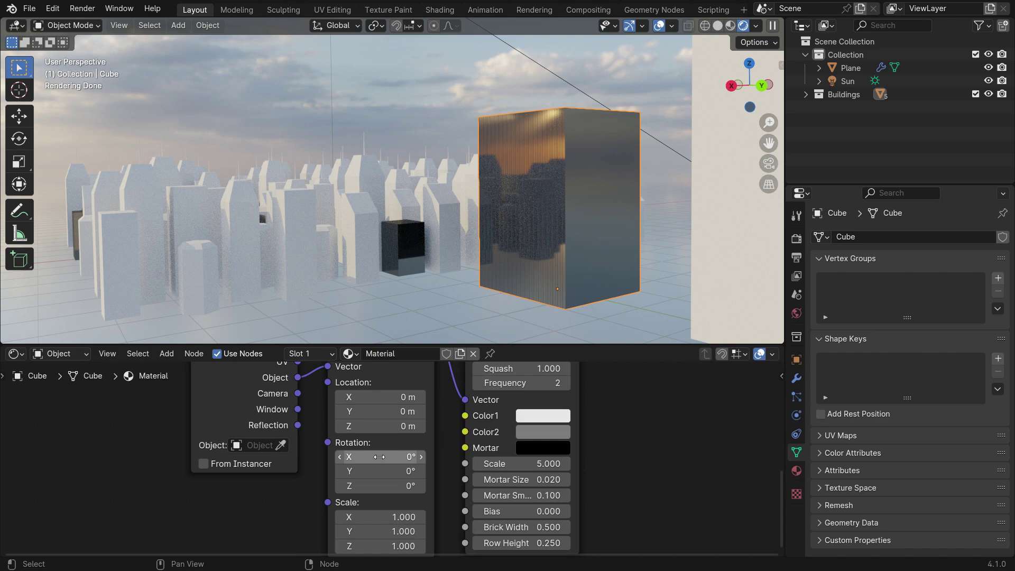
pyautogui.scroll(3, 385, 458)
pyautogui.click(401, 458)
pyautogui.write('90')
pyautogui.press('Return')
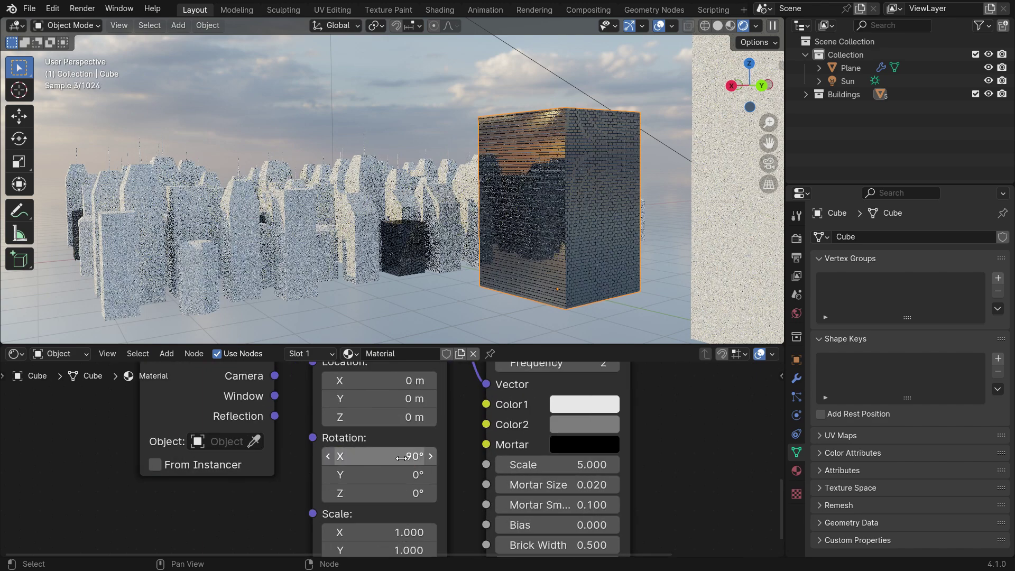
# Set the Brick Texture Offset to 0 and Mapping Rotation Y to 37.5°.
pyautogui.scroll(4, 651, 186)
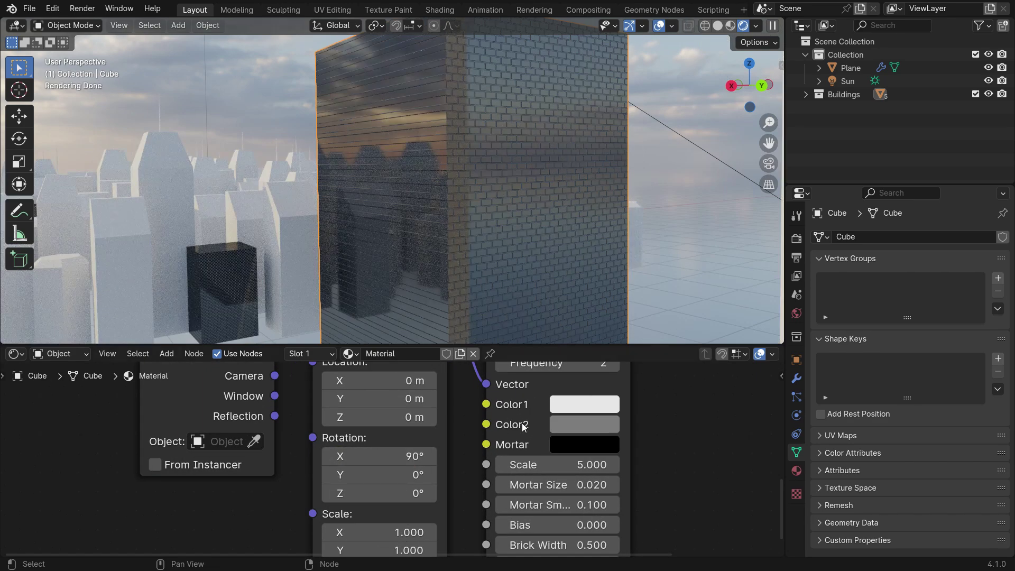
pyautogui.moveTo(523, 428); pyautogui.dragTo(544, 540, button='middle')
pyautogui.moveTo(564, 449); pyautogui.dragTo(529, 449)
pyautogui.scroll(2, 523, 157)
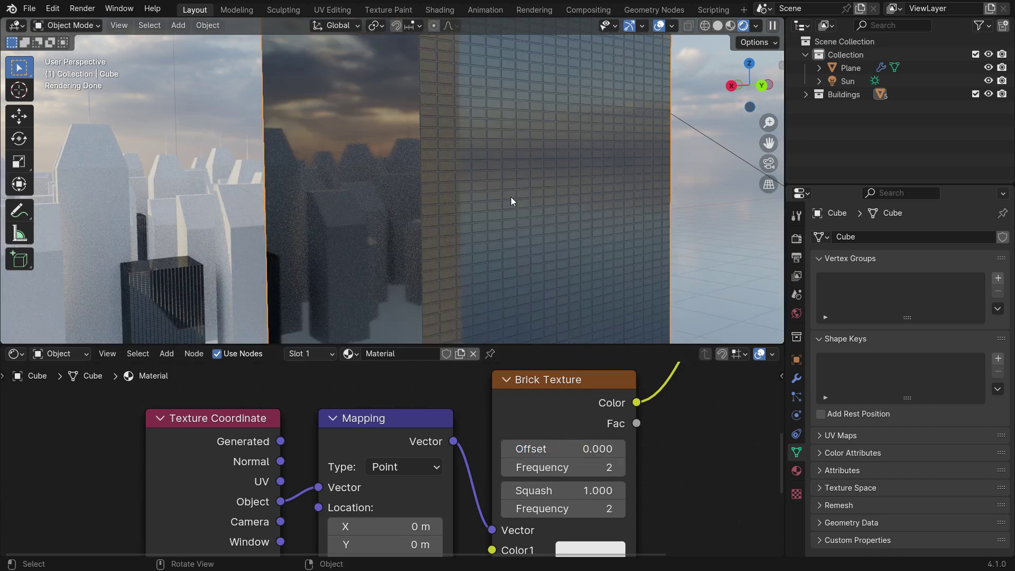
pyautogui.scroll(-2, 454, 421)
pyautogui.moveTo(423, 498); pyautogui.dragTo(434, 397, button='middle')
pyautogui.scroll(1, 421, 486)
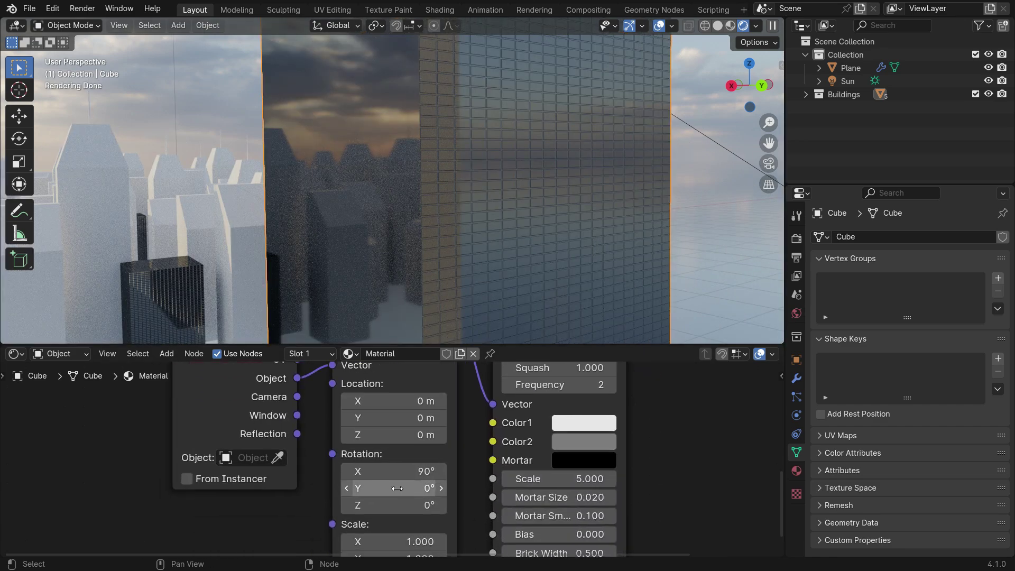
pyautogui.moveTo(397, 488); pyautogui.dragTo(452, 487)
pyautogui.scroll(2, 420, 218)
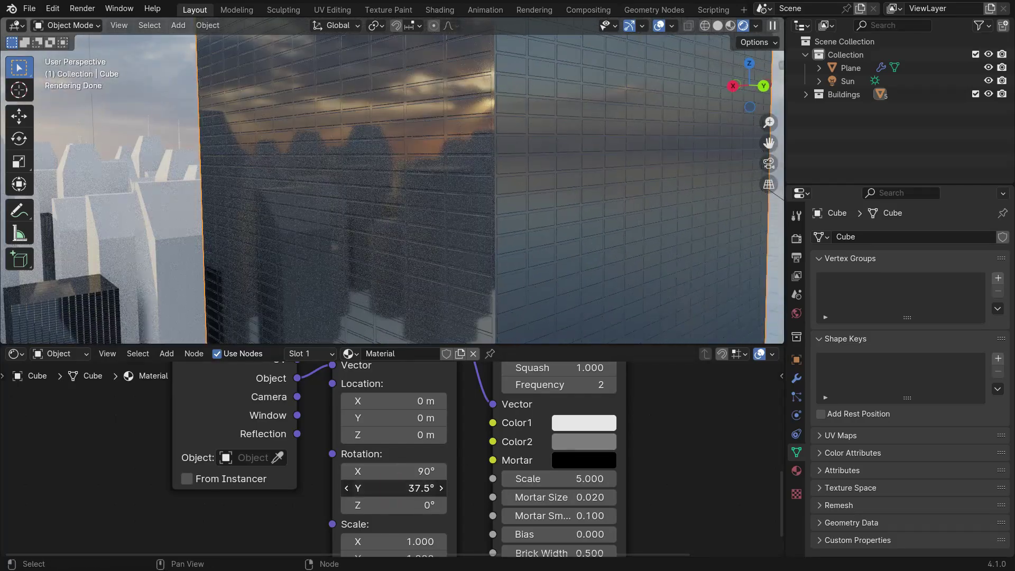
pyautogui.scroll(-5, 486, 119)
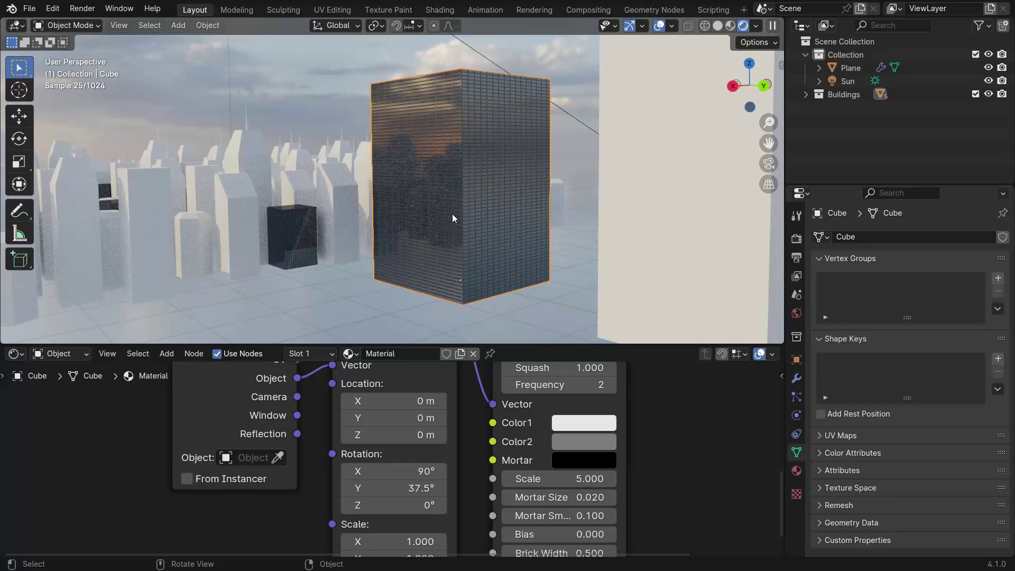
# Set the Mapping Scale Z to 0.2.
pyautogui.moveTo(394, 470); pyautogui.dragTo(407, 404, button='middle')
pyautogui.scroll(1, 431, 513)
pyautogui.click(436, 514)
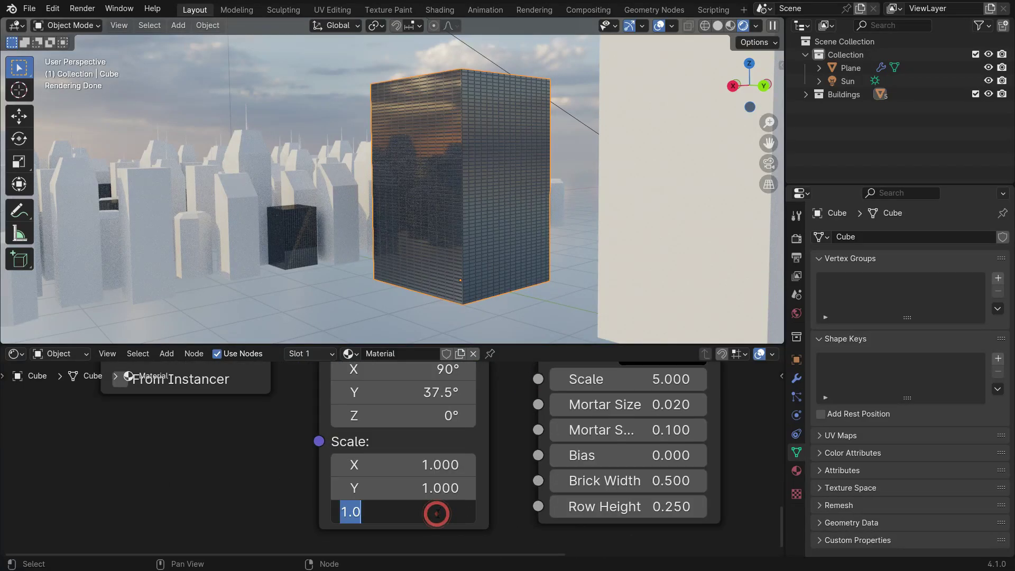
pyautogui.write('0.2')
pyautogui.press('Return')
pyautogui.scroll(5, 468, 97)
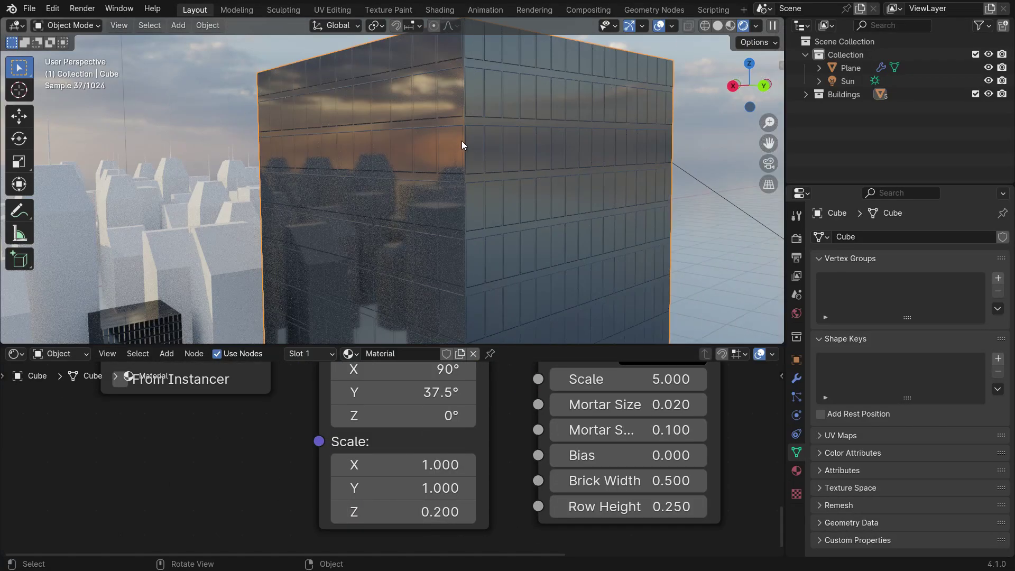
pyautogui.scroll(-3, 476, 153)
pyautogui.moveTo(490, 163); pyautogui.dragTo(386, 199, button='middle')
# Assign the windowed Material to Cube.001 and Cube.002.
pyautogui.click(548, 201)
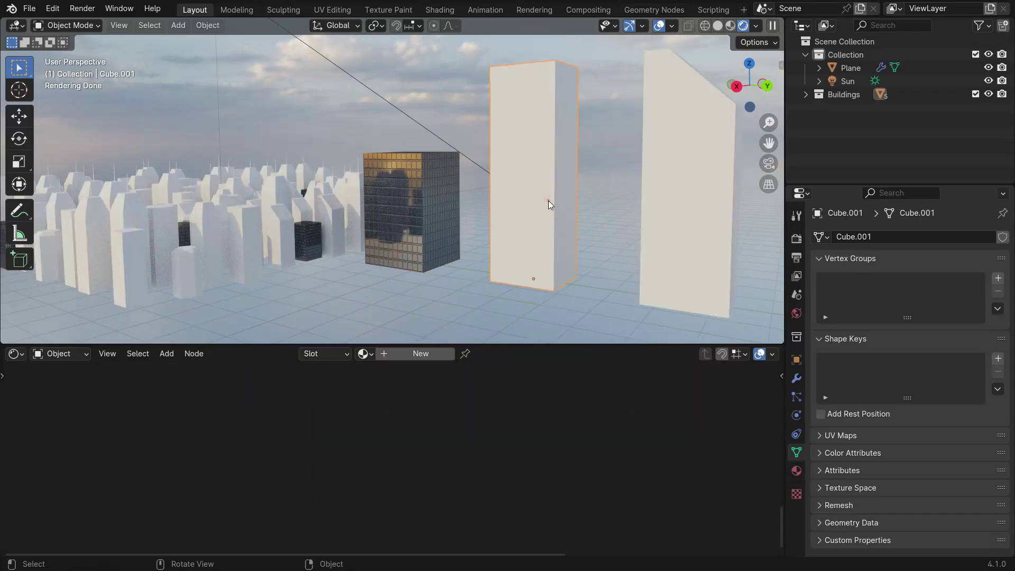
pyautogui.click(365, 354)
pyautogui.click(386, 376)
pyautogui.moveTo(392, 212); pyautogui.dragTo(419, 199, button='middle')
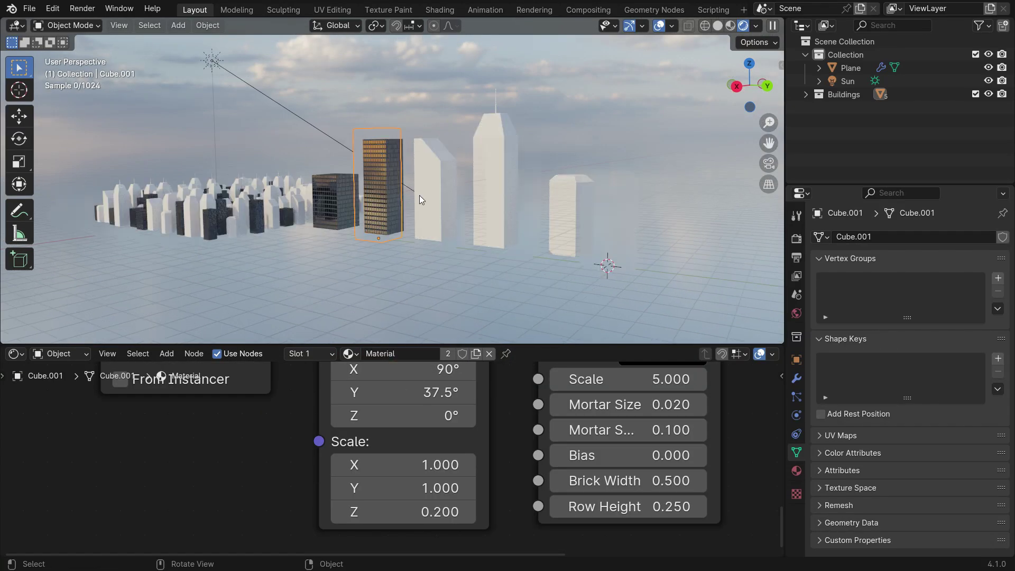
pyautogui.scroll(3, 420, 200)
pyautogui.click(437, 192)
pyautogui.click(350, 354)
pyautogui.click(385, 374)
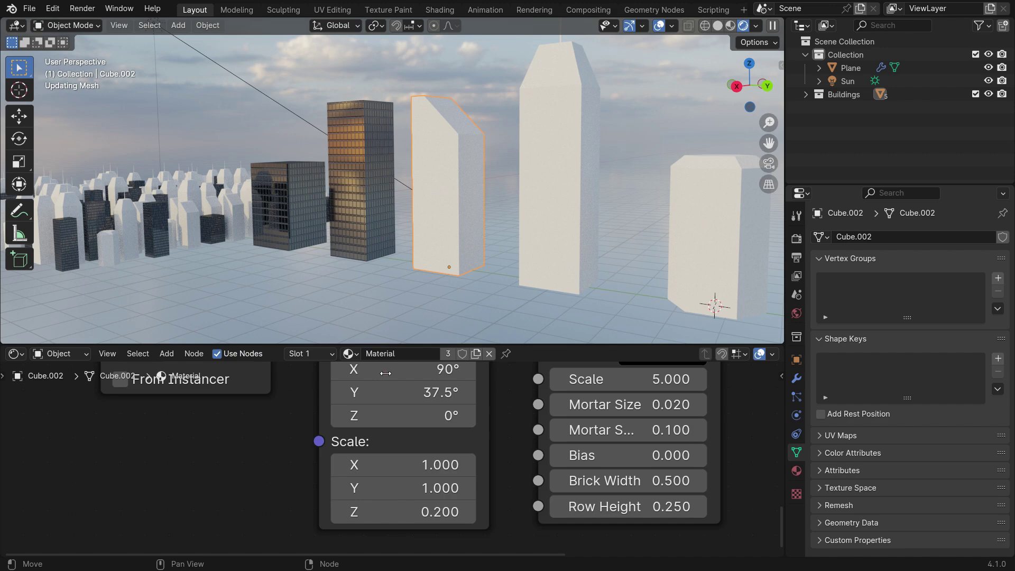
# Assign the windowed Material to Cube.003 and the Cylinder.
pyautogui.click(569, 182)
pyautogui.click(368, 354)
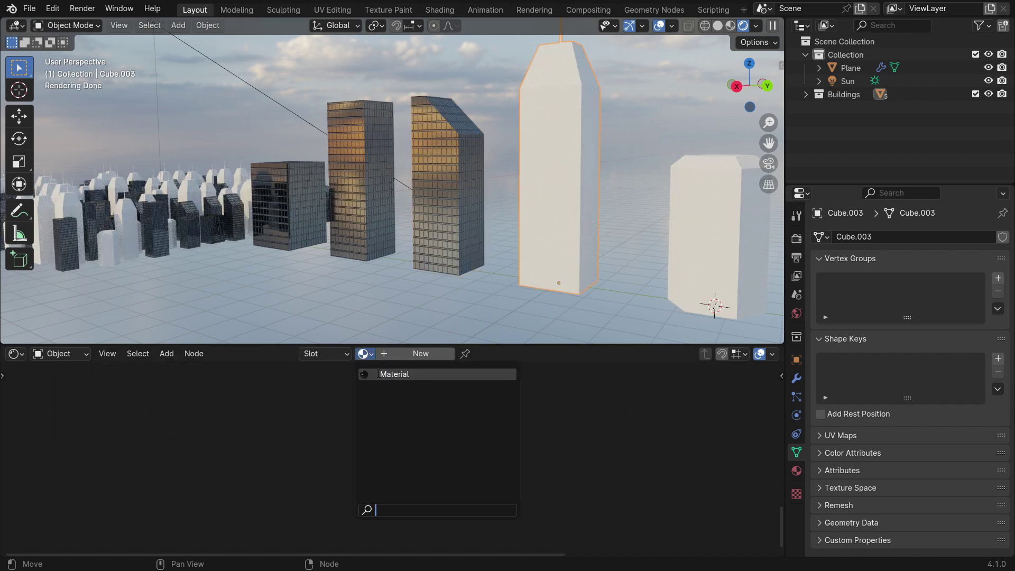
pyautogui.click(389, 374)
pyautogui.scroll(-1, 391, 233)
pyautogui.keyDown('shift'); pyautogui.moveTo(402, 230); pyautogui.dragTo(341, 220, button='middle'); pyautogui.keyUp('shift')
pyautogui.scroll(1, 494, 263)
pyautogui.click(552, 197)
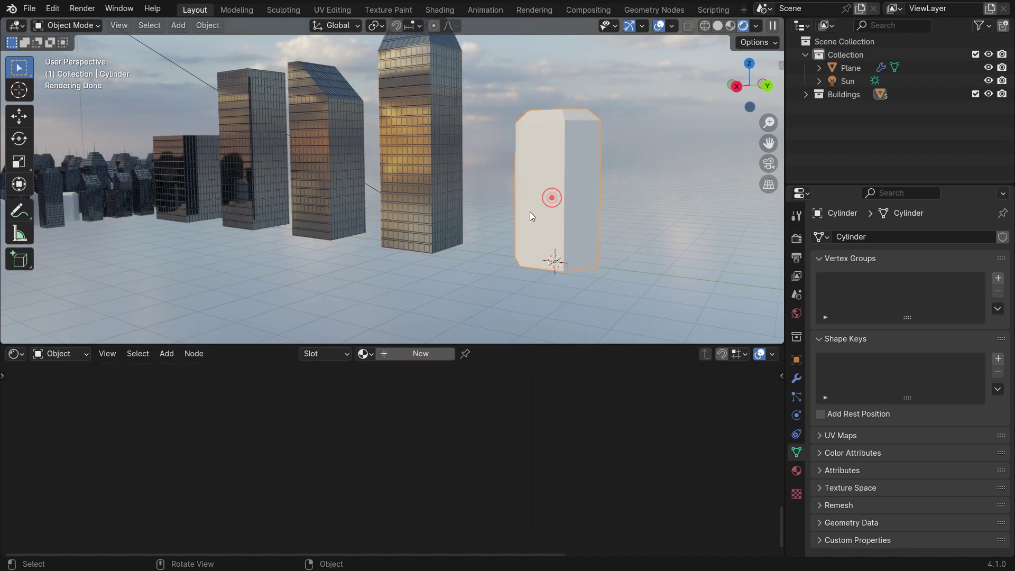
pyautogui.click(365, 354)
pyautogui.click(392, 374)
pyautogui.scroll(-5, 509, 226)
pyautogui.scroll(3, 471, 243)
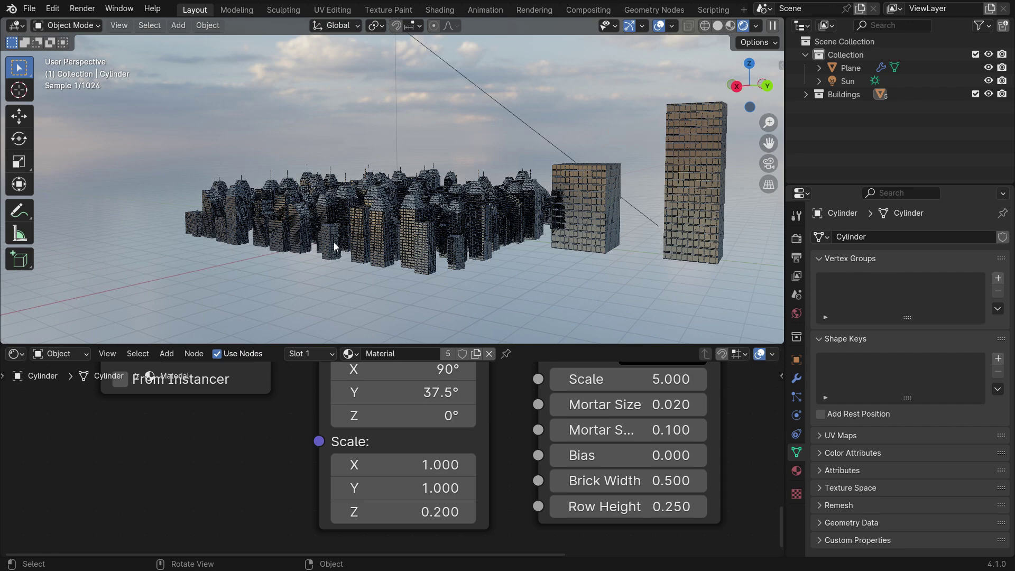
pyautogui.scroll(2, 373, 236)
pyautogui.scroll(-4, 344, 239)
pyautogui.scroll(6, 357, 218)
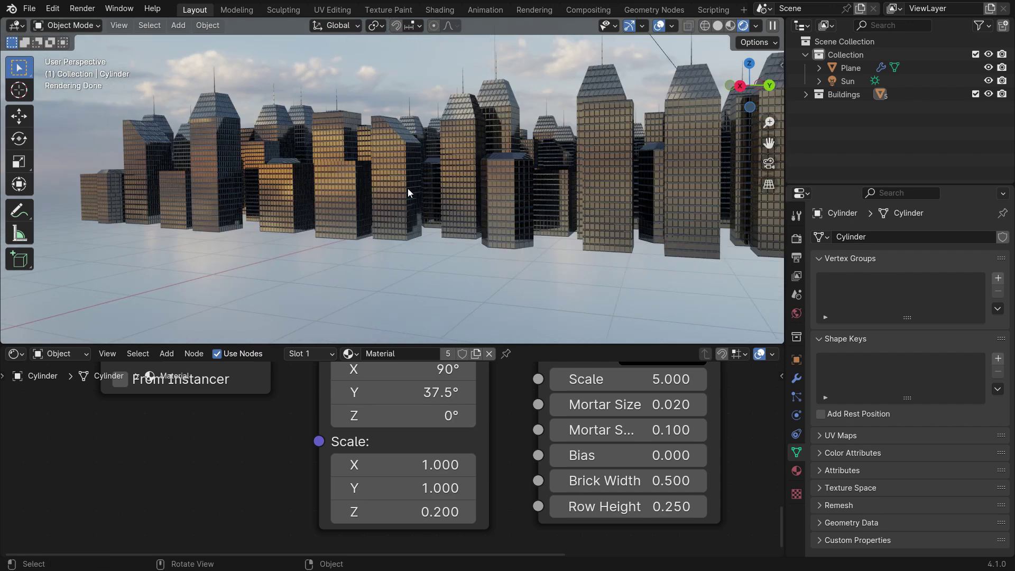
# Switch the viewport to Solid shading and enlarge it for a top-down look at the city.
pyautogui.press('z')
pyautogui.click(507, 189)
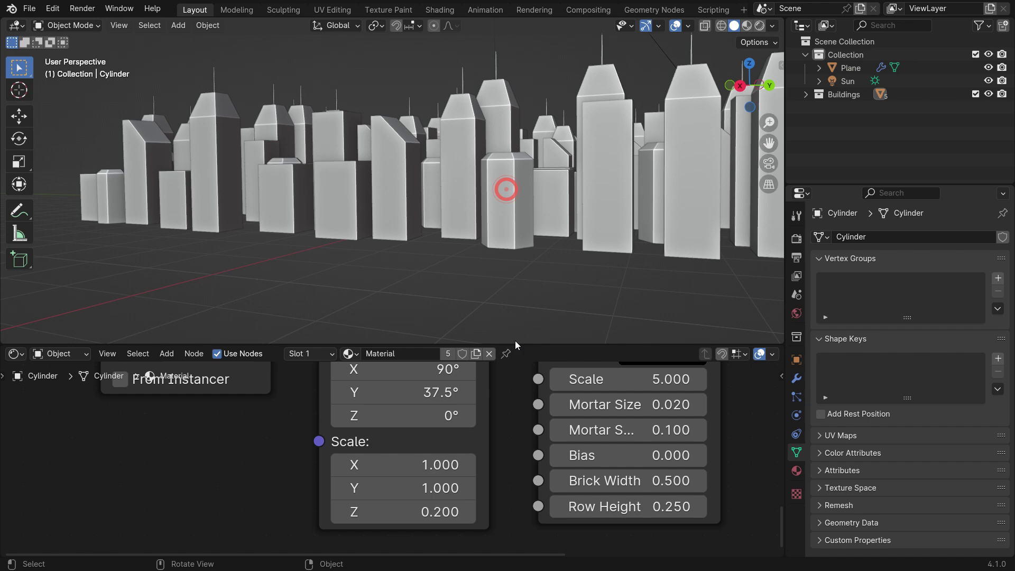
pyautogui.moveTo(515, 344); pyautogui.dragTo(507, 496)
pyautogui.scroll(-5, 299, 271)
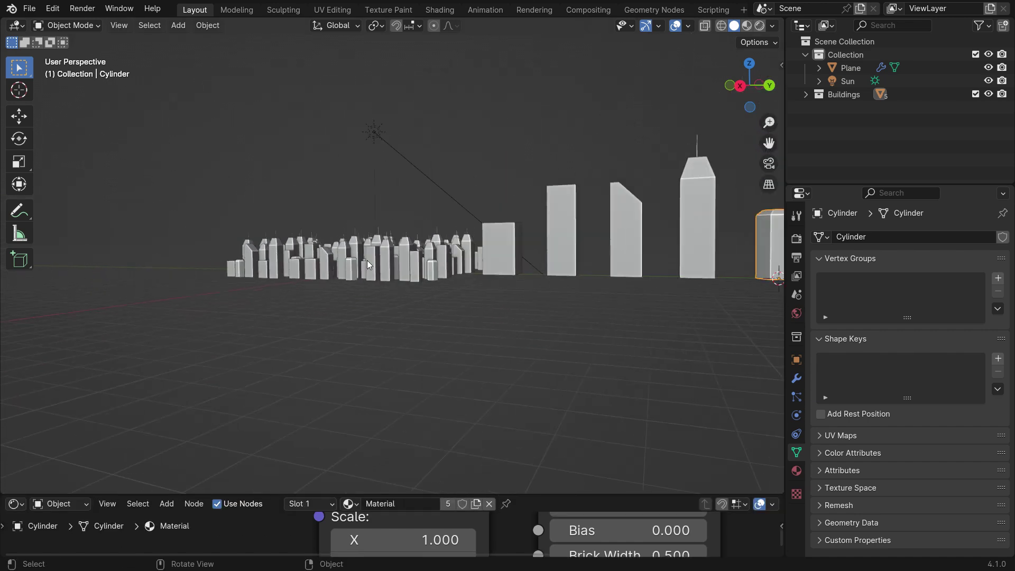
pyautogui.moveTo(369, 264); pyautogui.dragTo(408, 300, button='middle')
# Snap the 3D cursor to the world origin, add a plane there, and scale it up.
pyautogui.hotkey('shift', 's')
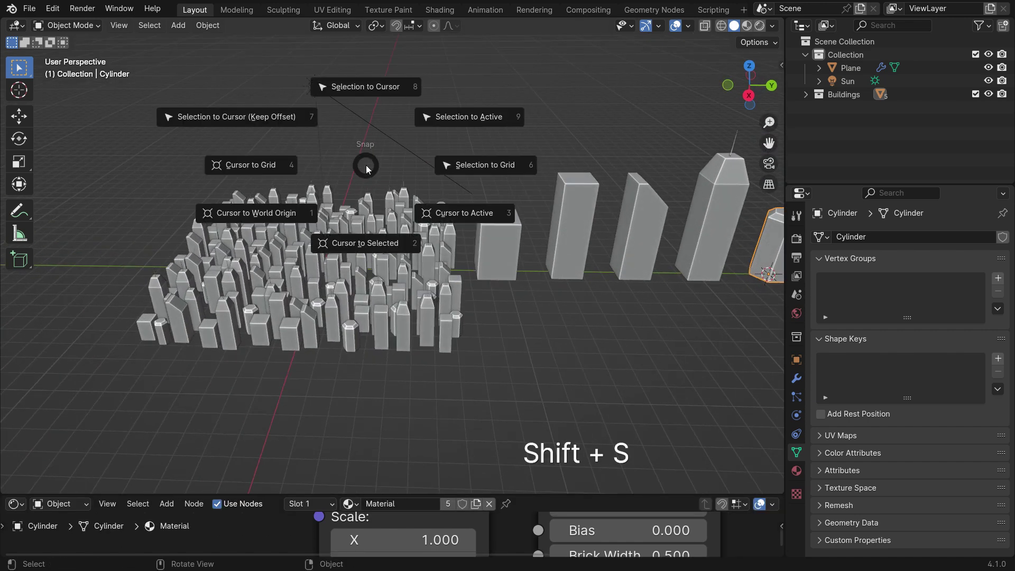
pyautogui.click(296, 221)
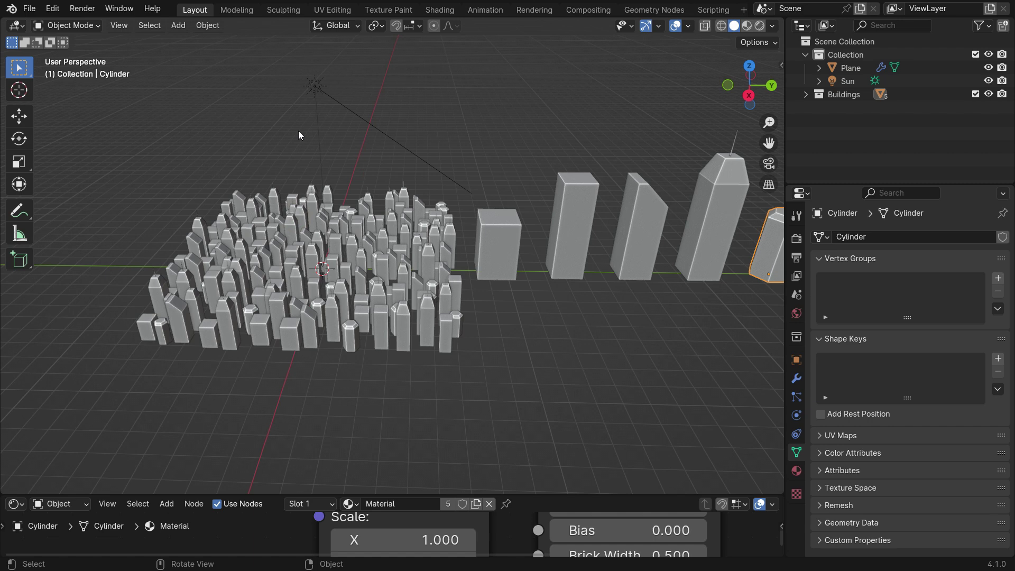
pyautogui.click(179, 25)
pyautogui.moveTo(222, 41)
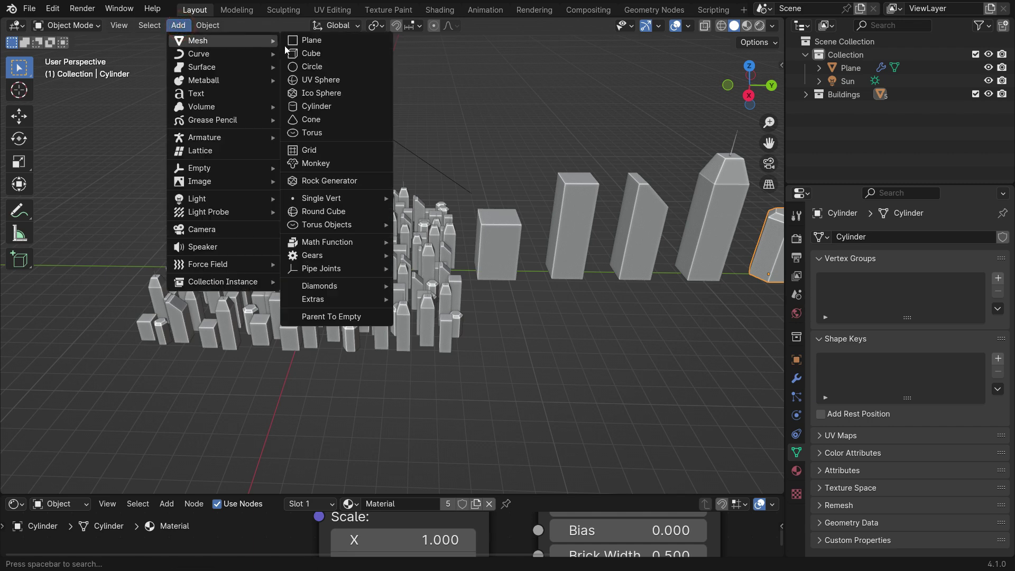
pyautogui.click(326, 43)
pyautogui.click(61, 350)
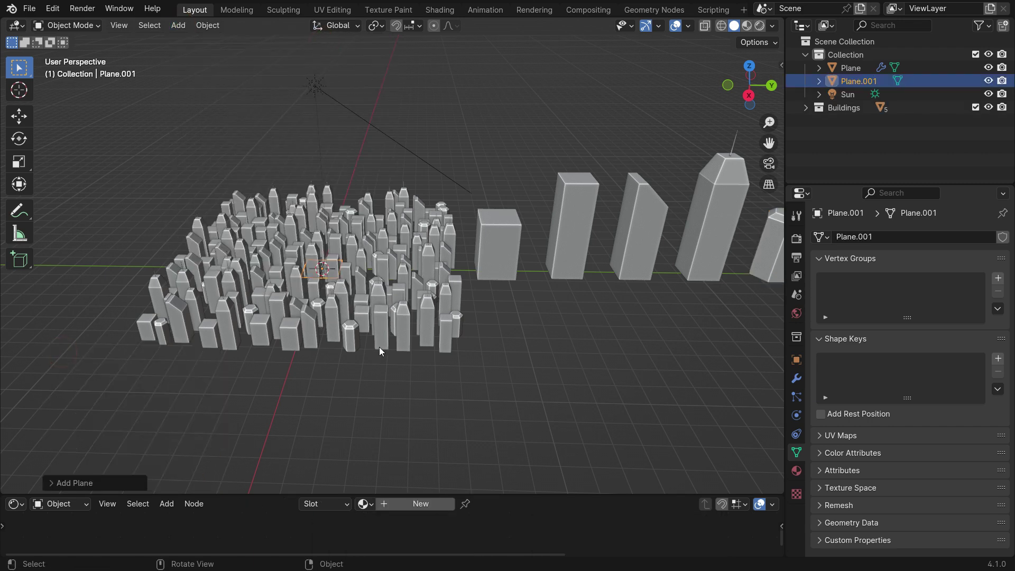
pyautogui.press('s')
pyautogui.click(382, 407)
# Enlarge the plane further beneath the city and hide the Buildings collection.
pyautogui.scroll(-5, 378, 399)
pyautogui.moveTo(353, 376); pyautogui.dragTo(376, 386, button='middle')
pyautogui.scroll(4, 389, 393)
pyautogui.press('s')
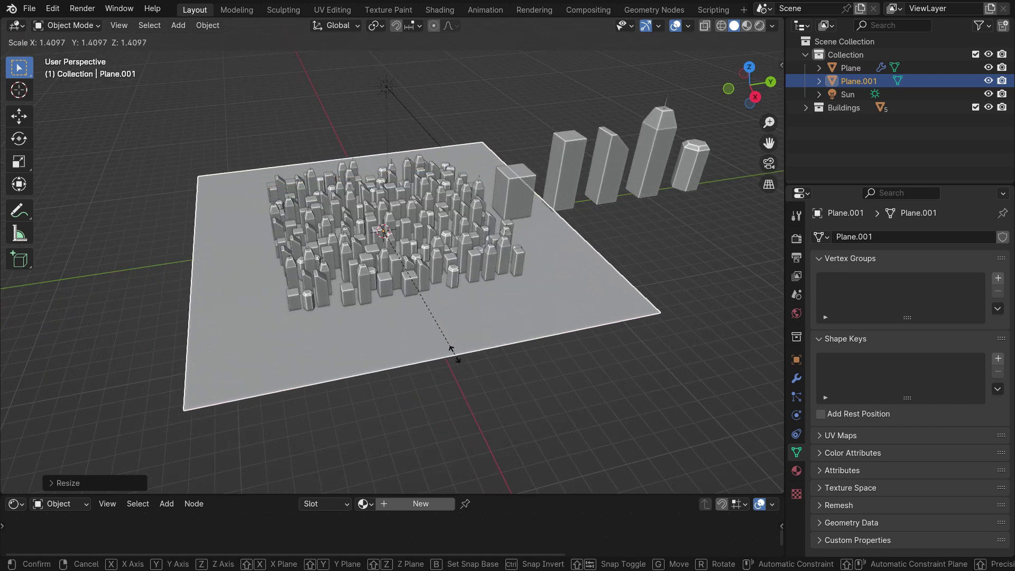
pyautogui.click(453, 354)
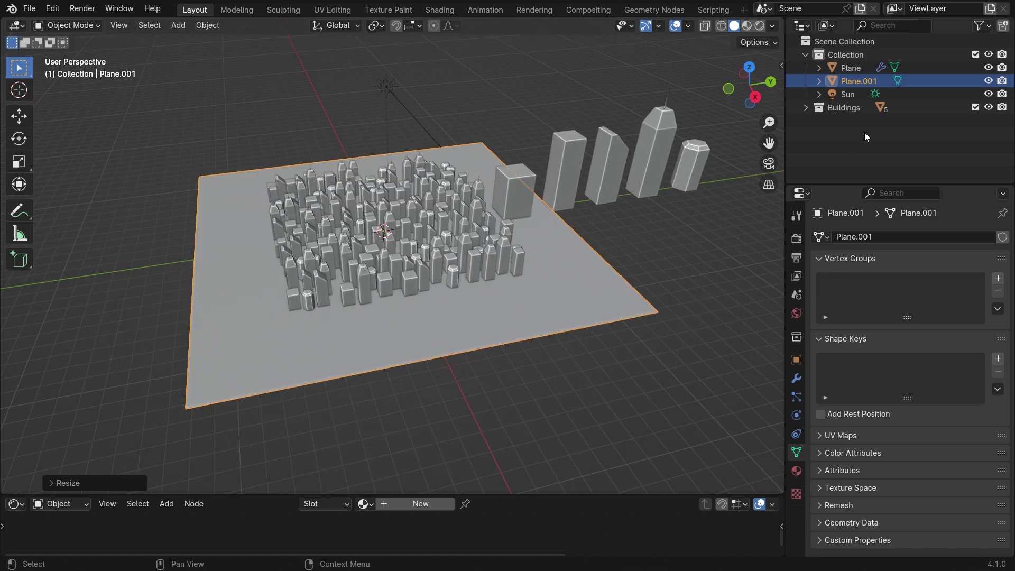
pyautogui.click(988, 107)
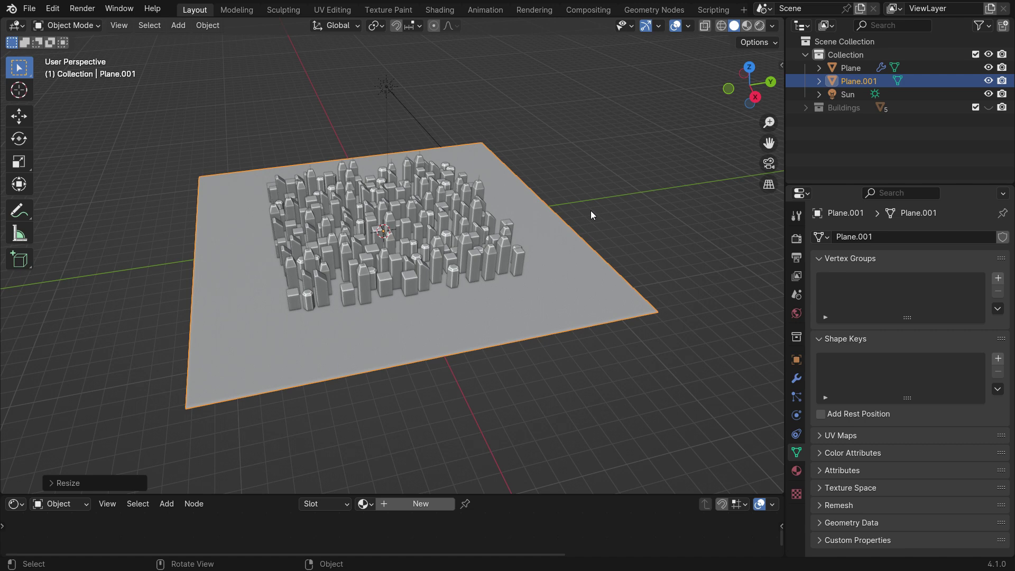
# Enter Edit Mode on the ground plane, view it from the top, and cut a vertical edge loop.
pyautogui.press('Tab')
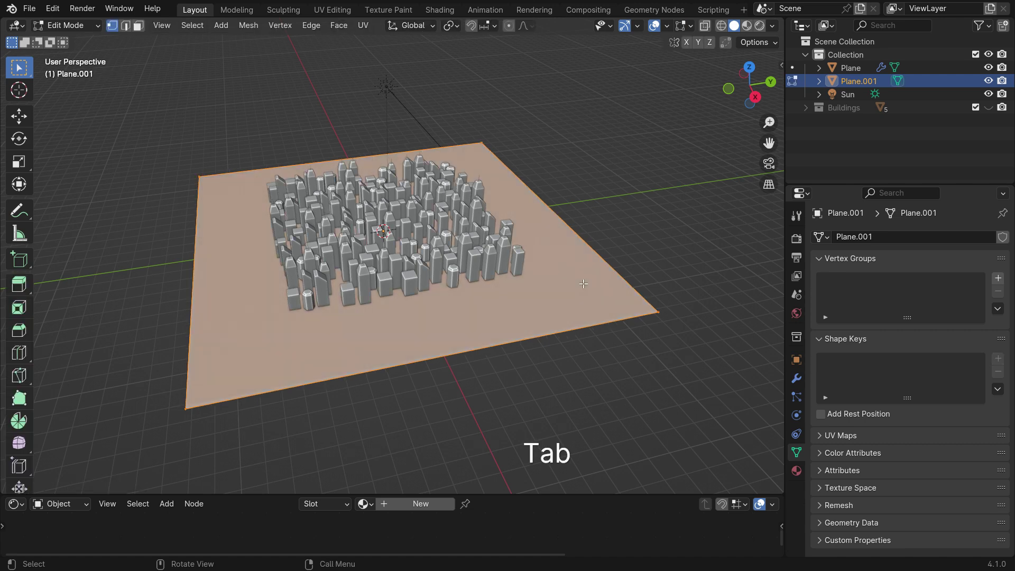
pyautogui.press('KP_7')
pyautogui.click(581, 289)
pyautogui.keyDown('shift'); pyautogui.moveTo(448, 224); pyautogui.dragTo(403, 269, button='middle'); pyautogui.keyUp('shift')
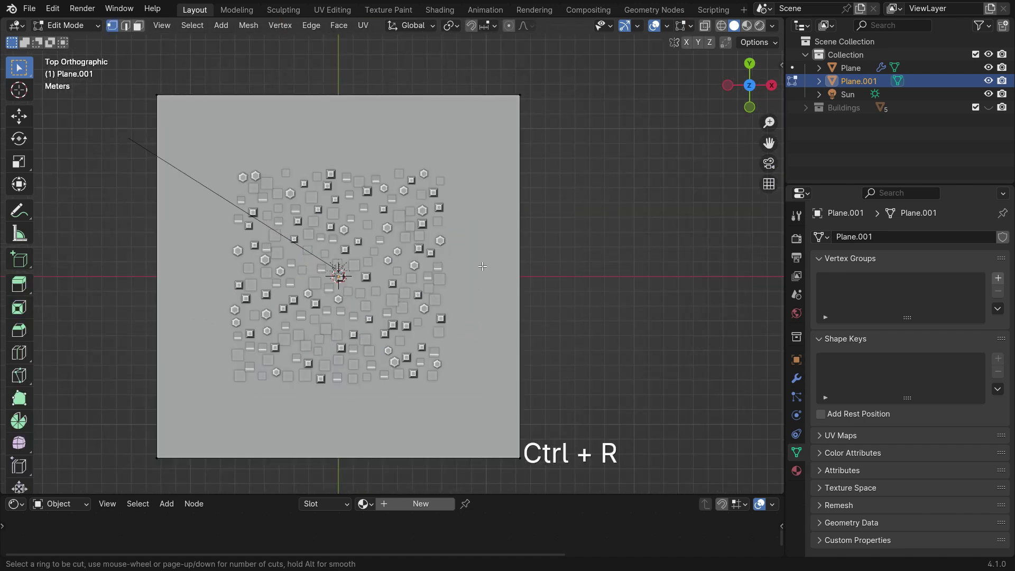
pyautogui.click(459, 113)
pyautogui.click(567, 164)
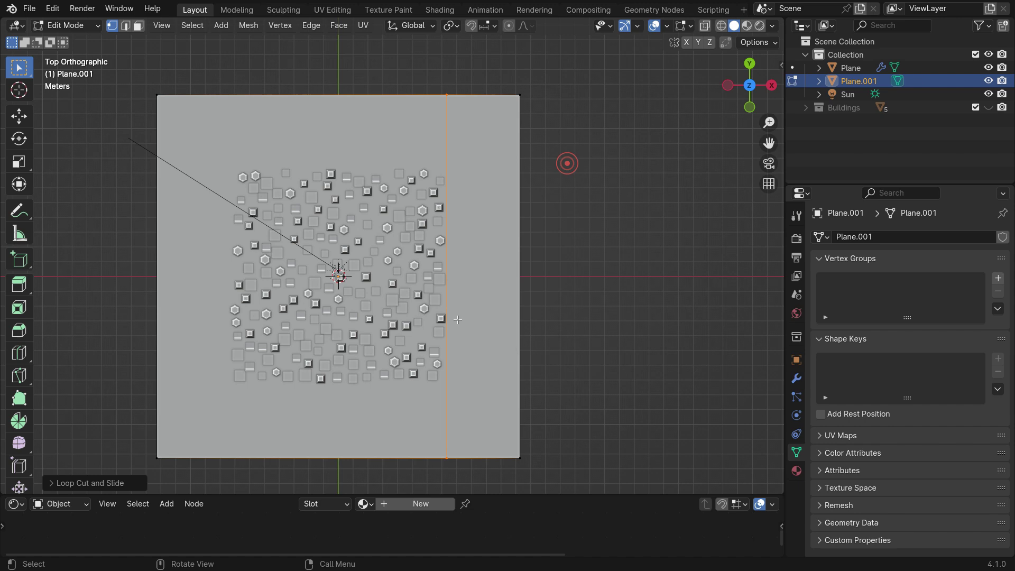
pyautogui.scroll(1, 465, 164)
pyautogui.scroll(-1, 460, 95)
# Add a second loop cut and scale it along X to form a narrow band.
pyautogui.hotkey('ctrl', 'r')
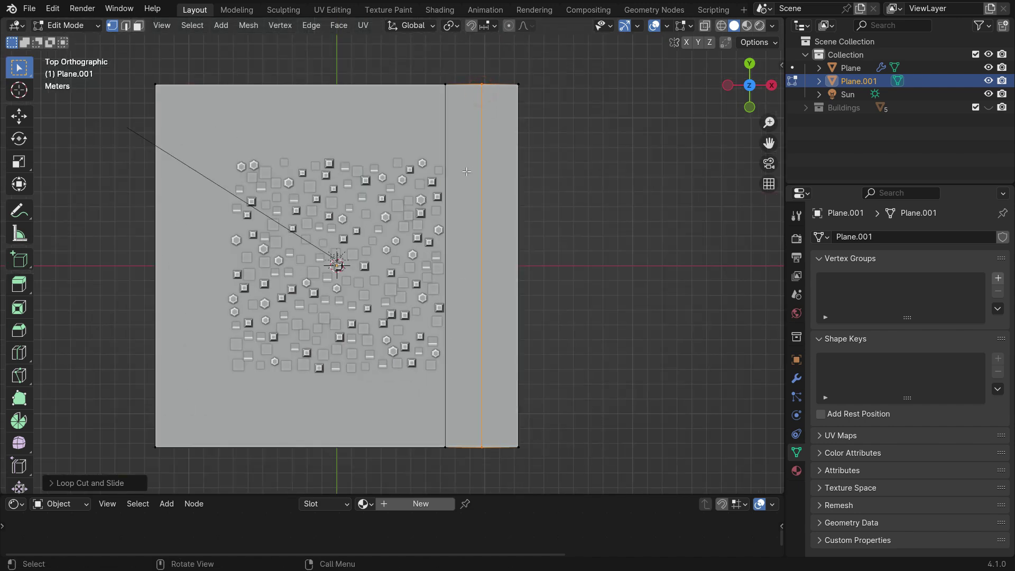
pyautogui.scroll(1, 465, 170)
pyautogui.hotkey('ctrl', 'r')
pyautogui.click(463, 76)
pyautogui.press('s')
pyautogui.press('x')
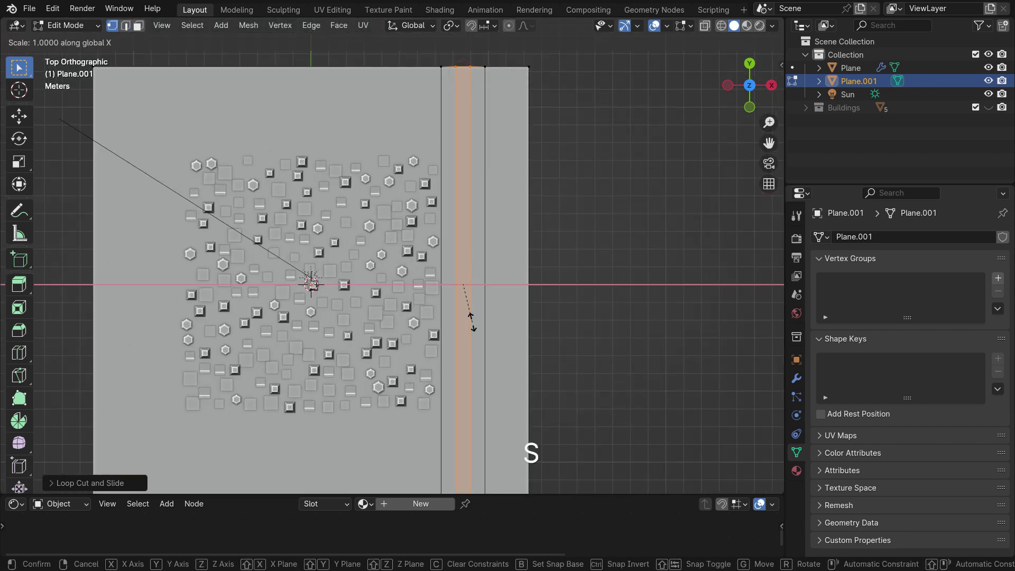
pyautogui.click(511, 353)
# Add a center loop inside the band and scale it along X.
pyautogui.hotkey('ctrl', 'r')
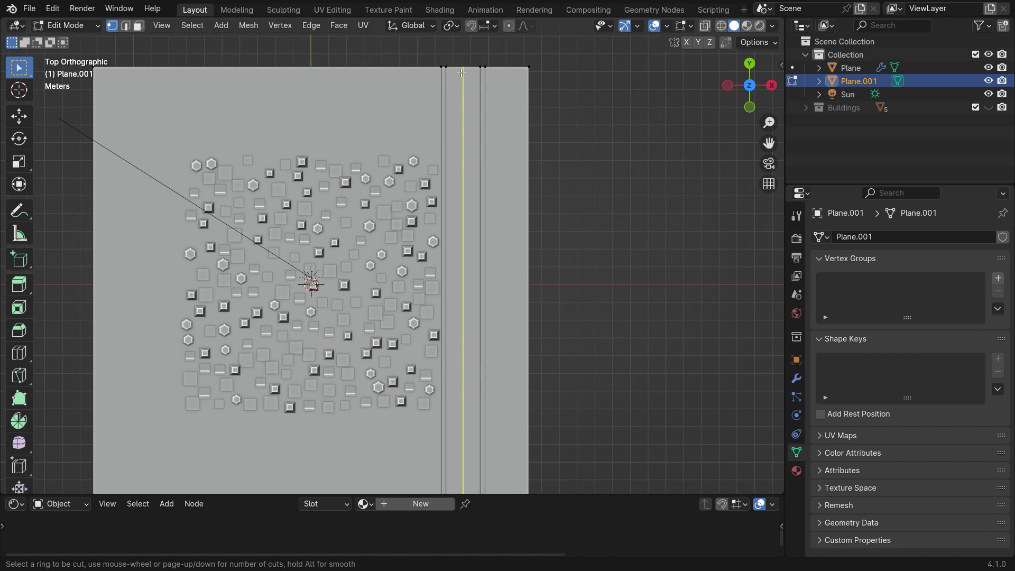
pyautogui.click(461, 73)
pyautogui.scroll(5, 469, 216)
pyautogui.press('s')
pyautogui.press('x')
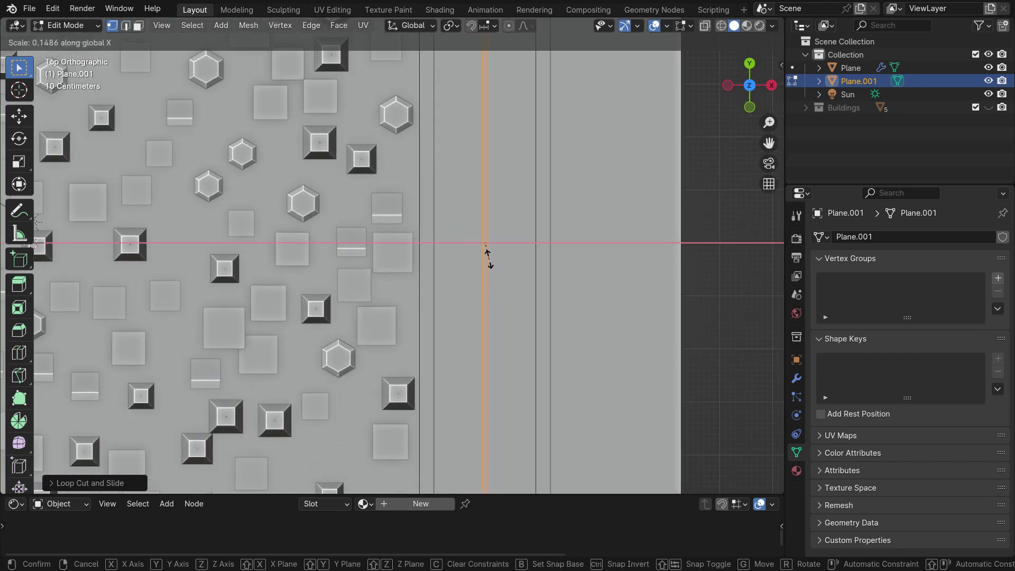
pyautogui.click(486, 253)
pyautogui.scroll(-5, 487, 254)
# Cut many evenly spaced horizontal edge loops across the ground plane.
pyautogui.hotkey('ctrl', 'r')
pyautogui.scroll(20, 489, 331)
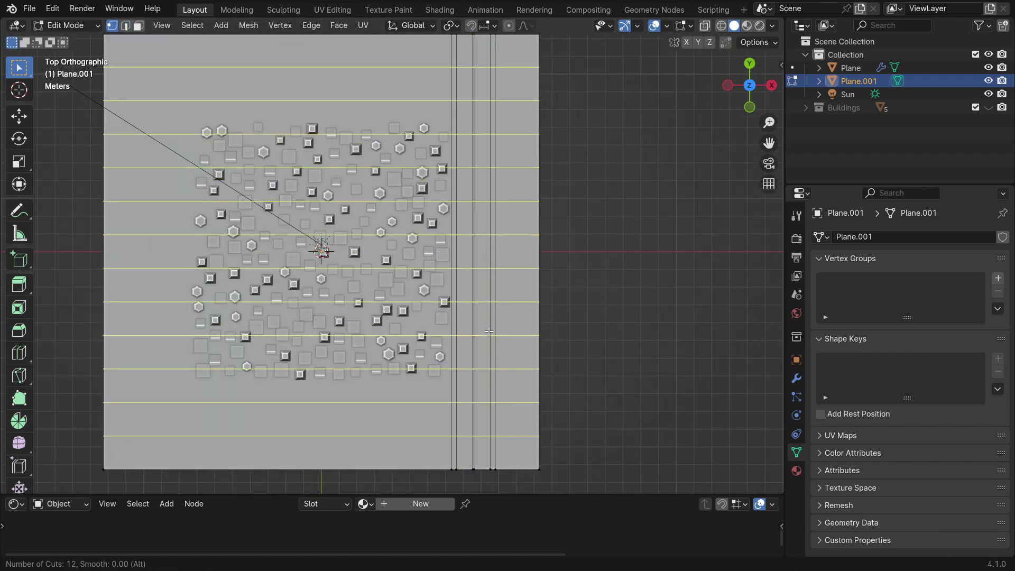
pyautogui.click(488, 331)
pyautogui.rightClick(558, 342)
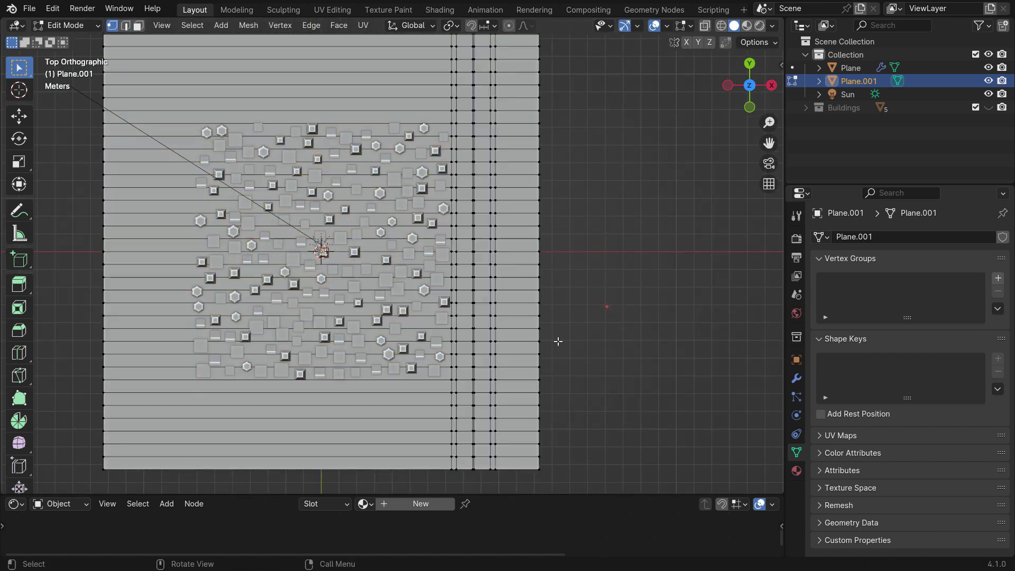
# In face select mode, select the first face strip along the road.
pyautogui.click(138, 26)
pyautogui.moveTo(158, 159); pyautogui.dragTo(141, 428, button='middle')
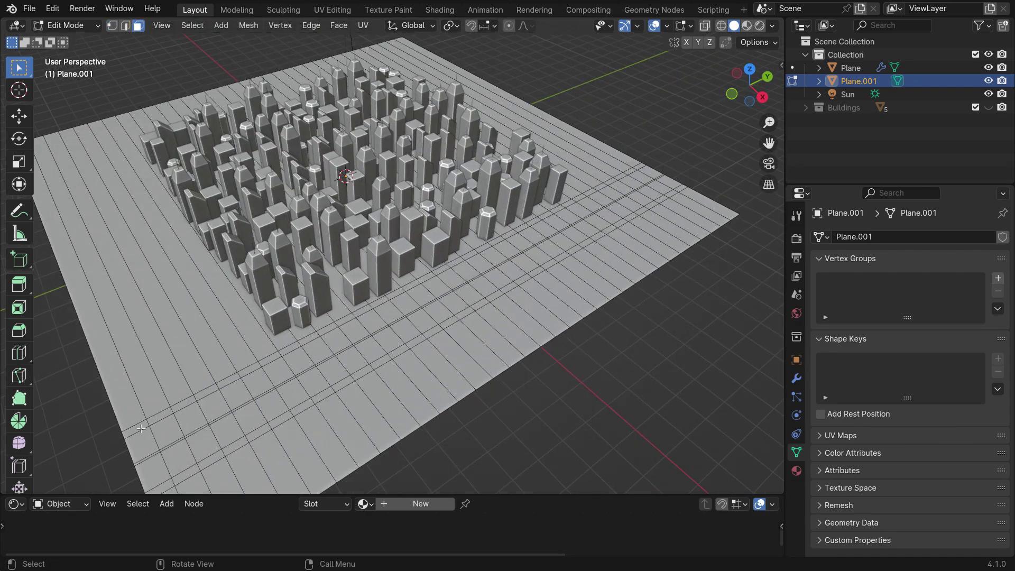
pyautogui.keyDown('ctrl'); pyautogui.click(642, 165); pyautogui.keyUp('ctrl')
pyautogui.keyDown('shift'); pyautogui.moveTo(370, 328); pyautogui.dragTo(482, 251, button='middle'); pyautogui.keyUp('shift')
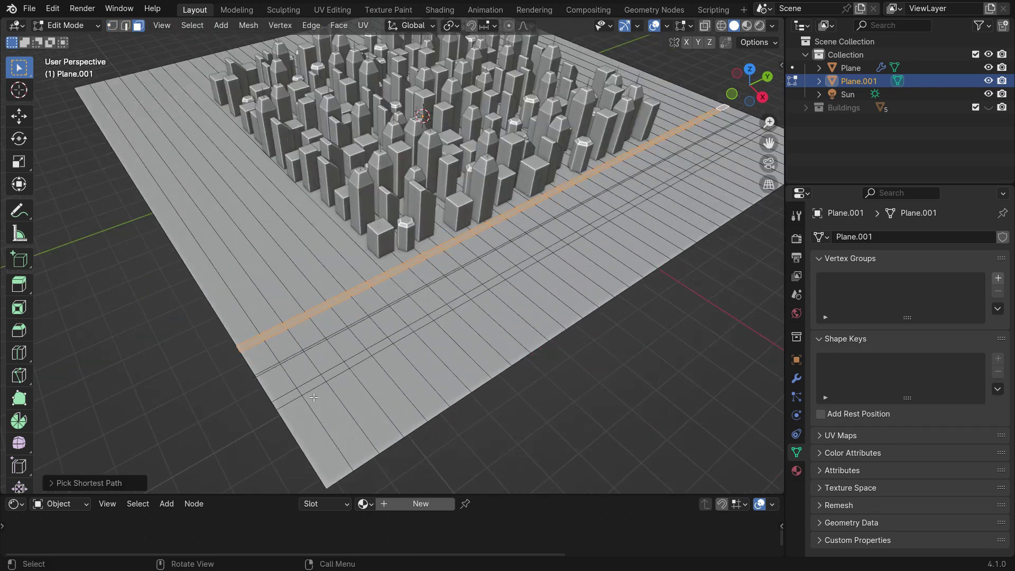
pyautogui.keyDown('shift'); pyautogui.click(288, 397); pyautogui.keyUp('shift')
# Add the second strip and extrude both upward about 0.047 m into curbs.
pyautogui.keyDown('shift'); pyautogui.moveTo(687, 174); pyautogui.dragTo(471, 280, button='middle'); pyautogui.keyUp('shift')
pyautogui.scroll(2, 595, 240)
pyautogui.keyDown('ctrl'); pyautogui.click(594, 238); pyautogui.keyUp('ctrl')
pyautogui.scroll(-3, 585, 241)
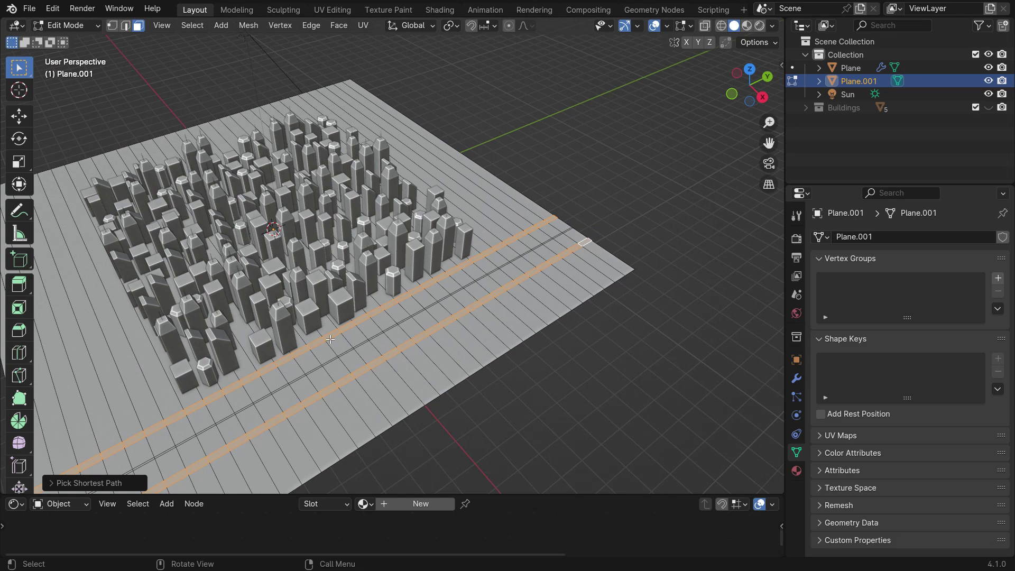
pyautogui.scroll(4, 328, 343)
pyautogui.moveTo(328, 349); pyautogui.dragTo(321, 334, button='middle')
pyautogui.scroll(2, 320, 333)
pyautogui.press('e')
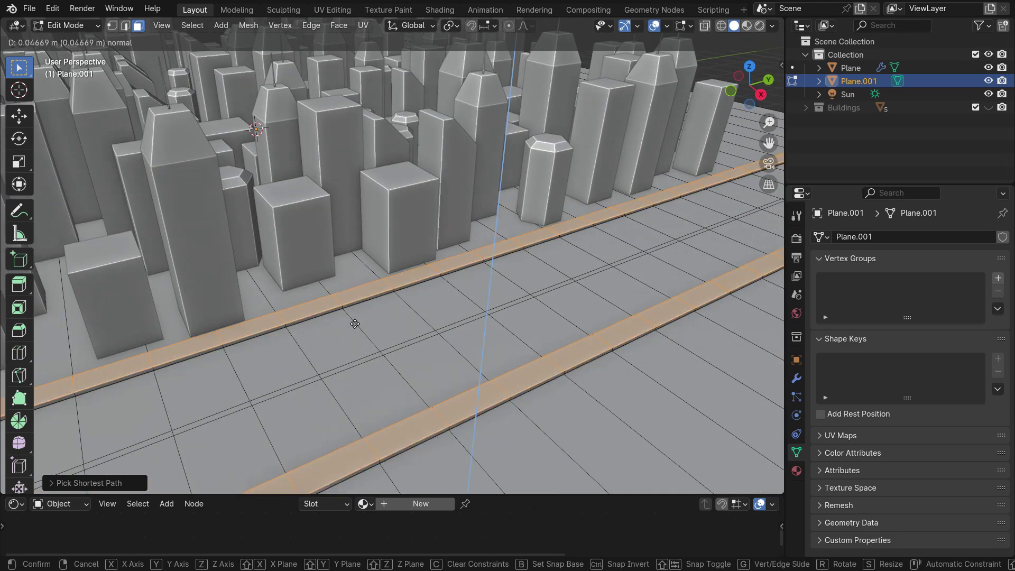
pyautogui.click(353, 323)
pyautogui.scroll(-5, 423, 298)
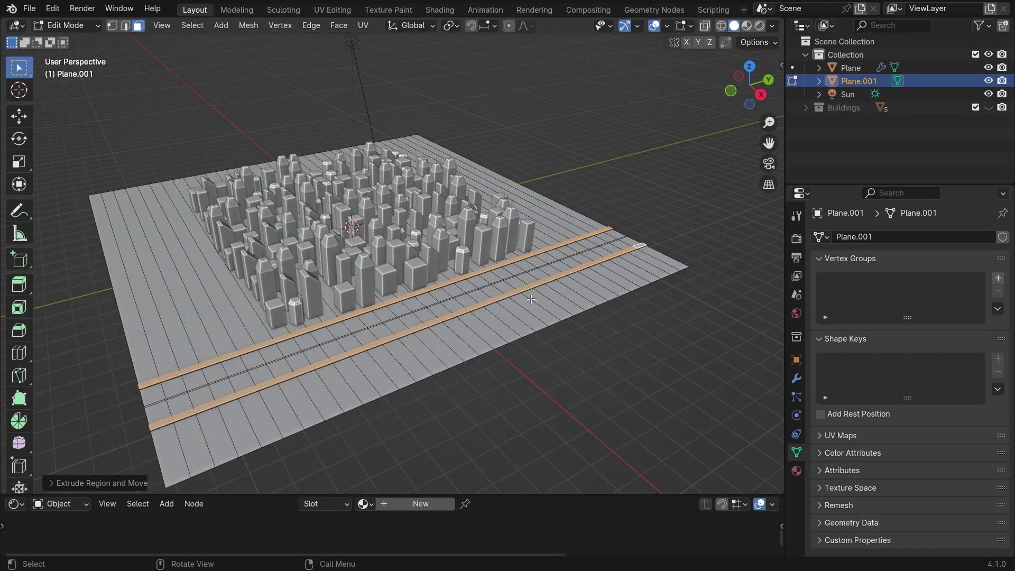
# Deselect the curbs and switch the viewport to Rendered shading.
pyautogui.scroll(1, 531, 299)
pyautogui.click(635, 188)
pyautogui.press('z')
pyautogui.click(650, 104)
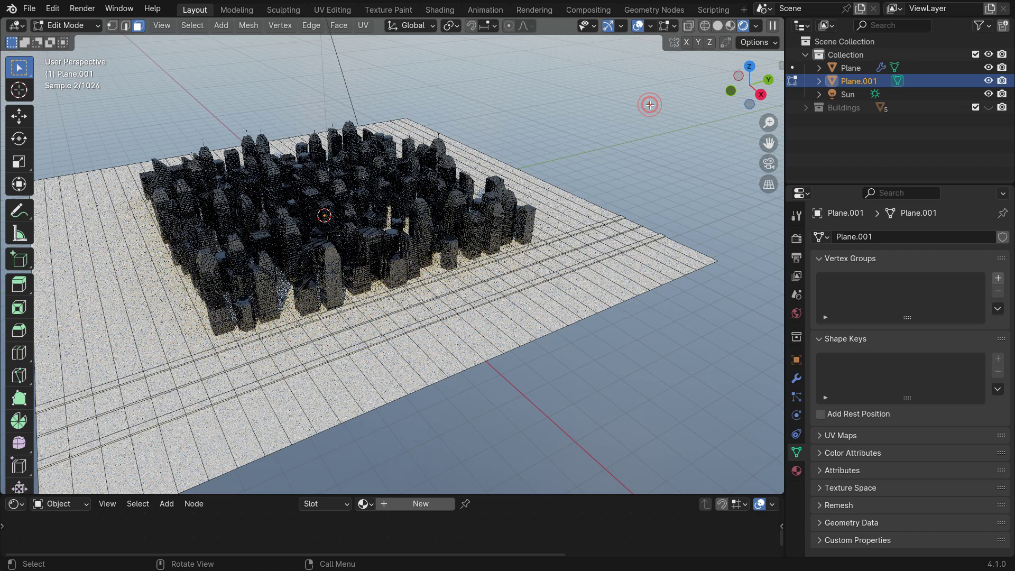
# Add a new Material.001 to the plane with a dark blue-grey base color.
pyautogui.click(797, 470)
pyautogui.click(1004, 239)
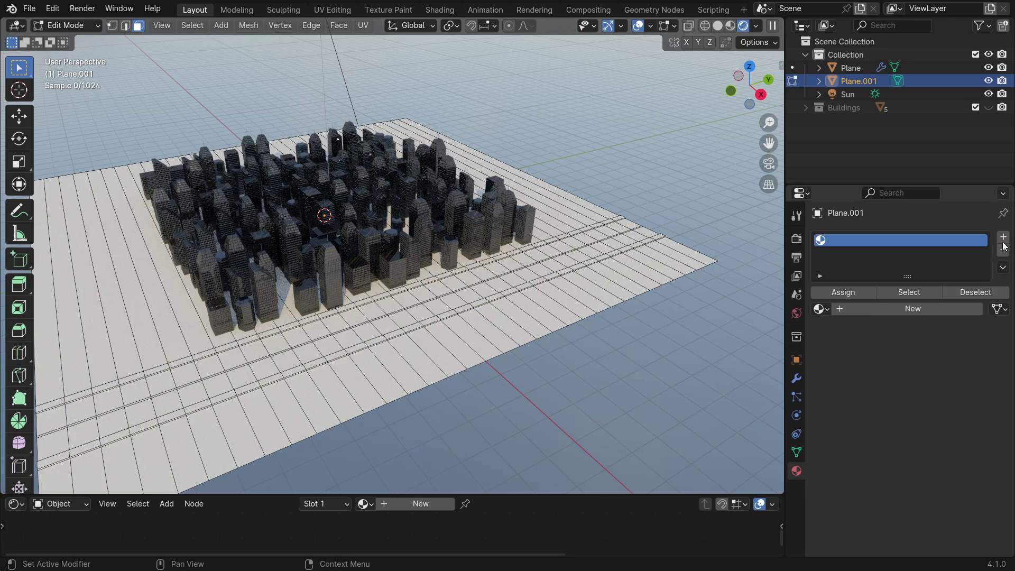
pyautogui.click(927, 310)
pyautogui.click(933, 391)
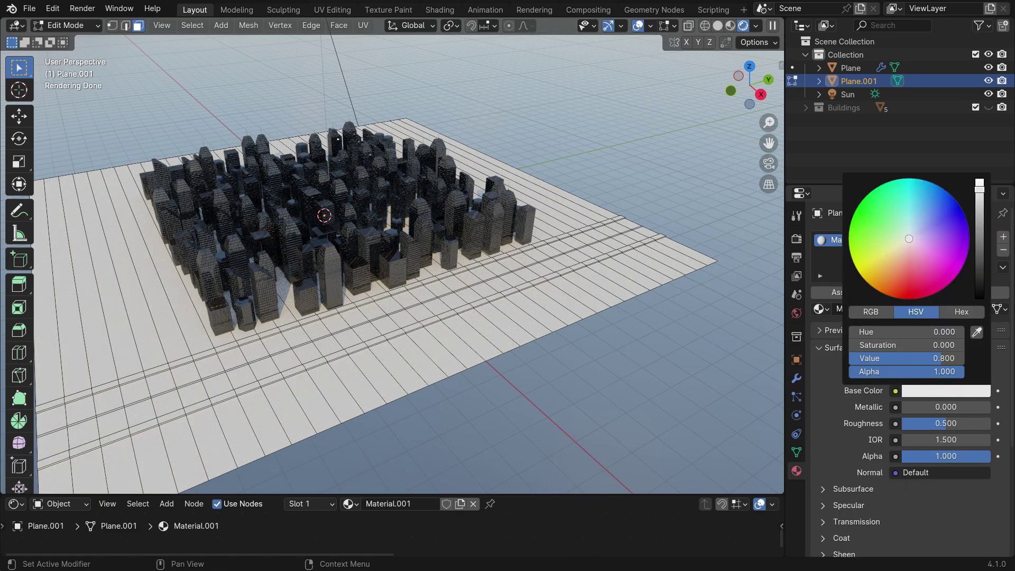
pyautogui.click(917, 227)
pyautogui.moveTo(979, 183); pyautogui.dragTo(980, 268)
pyautogui.moveTo(410, 386); pyautogui.dragTo(406, 374, button='middle')
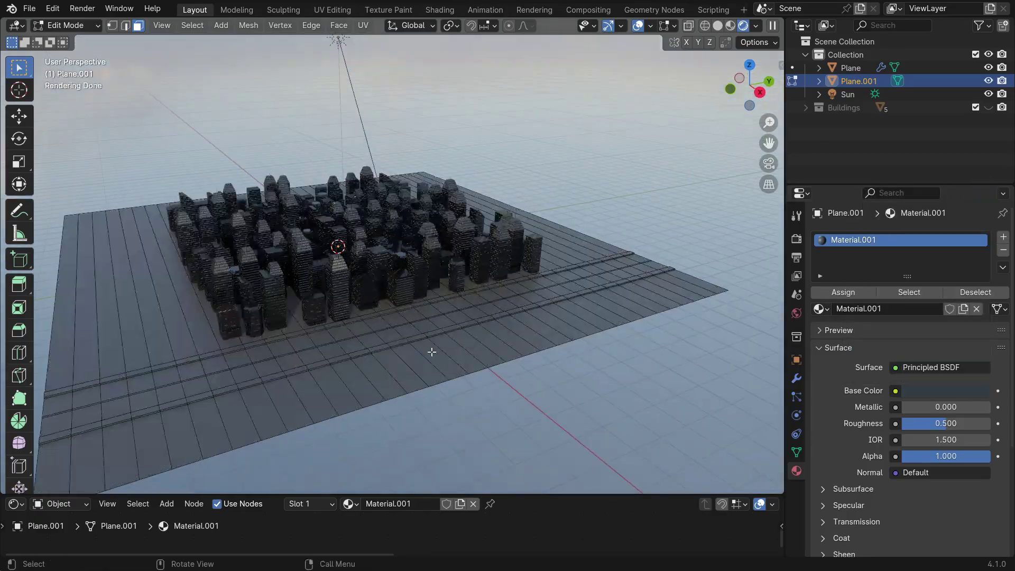
# Select the middle face strip and apply Checker Deselect to leave alternating dashes.
pyautogui.scroll(-1, 413, 357)
pyautogui.scroll(4, 125, 397)
pyautogui.click(120, 384)
pyautogui.scroll(-5, 122, 384)
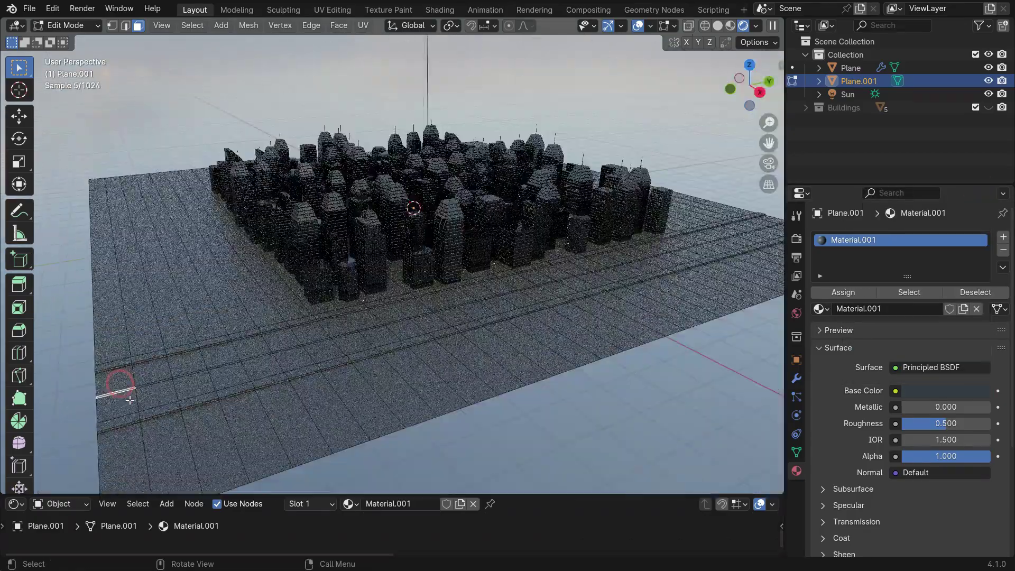
pyautogui.scroll(6, 598, 278)
pyautogui.keyDown('ctrl'); pyautogui.click(597, 278); pyautogui.keyUp('ctrl')
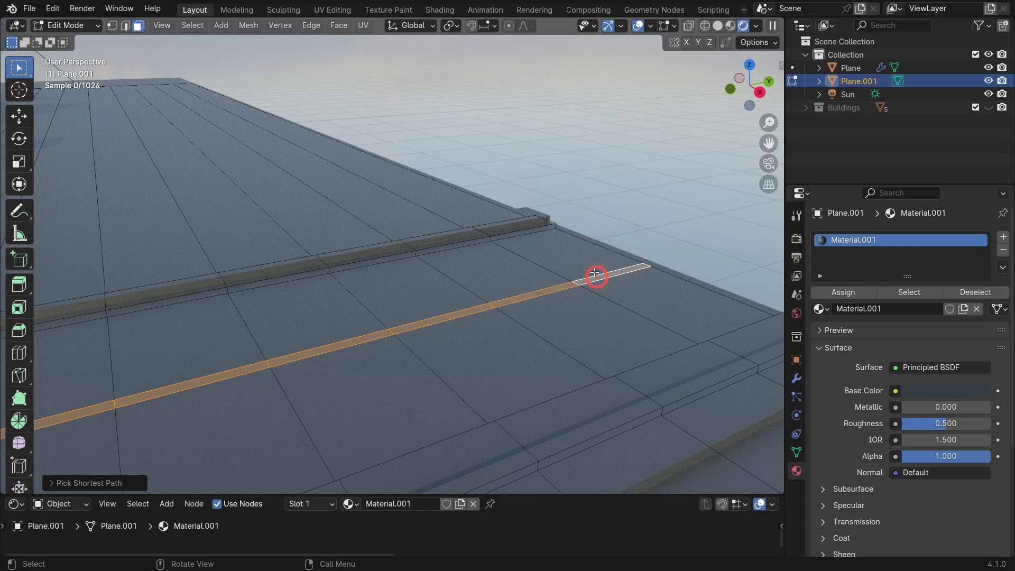
pyautogui.scroll(-6, 597, 278)
pyautogui.click(203, 26)
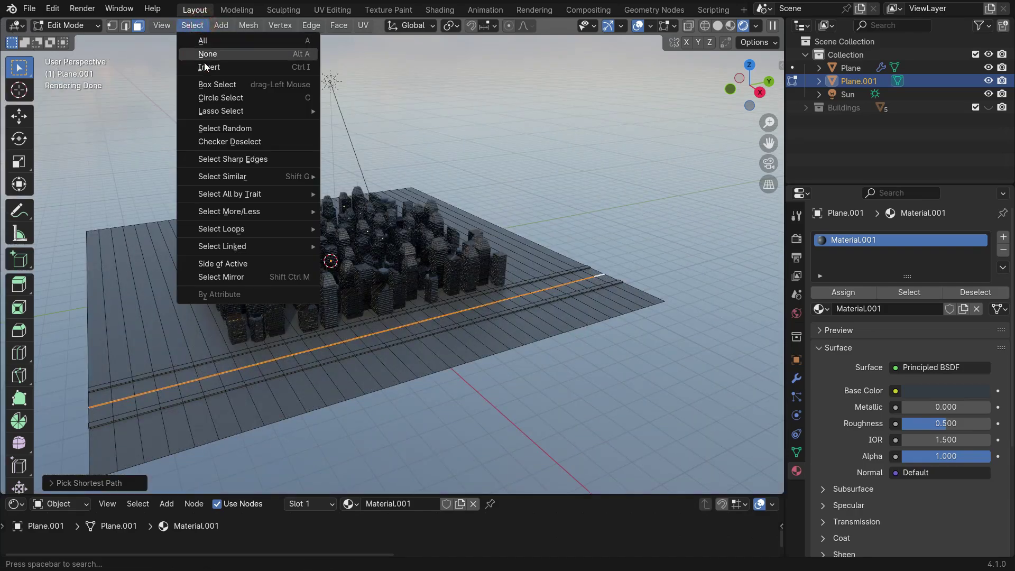
pyautogui.click(230, 142)
# Assign a new white Material.002 to the dashed lane faces.
pyautogui.scroll(4, 311, 343)
pyautogui.click(1004, 239)
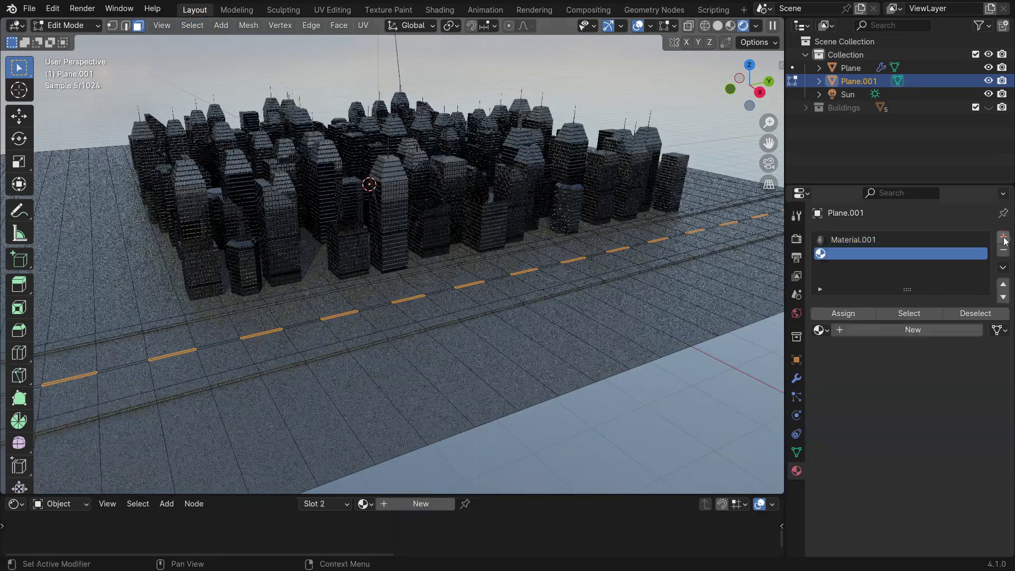
pyautogui.click(894, 330)
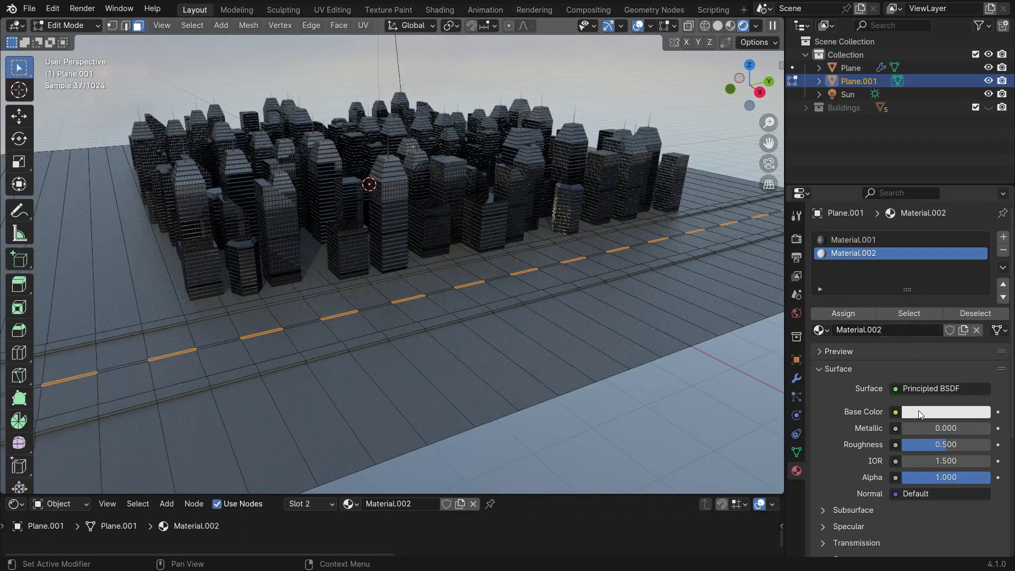
pyautogui.click(843, 315)
pyautogui.scroll(-3, 699, 185)
pyautogui.scroll(2, 269, 325)
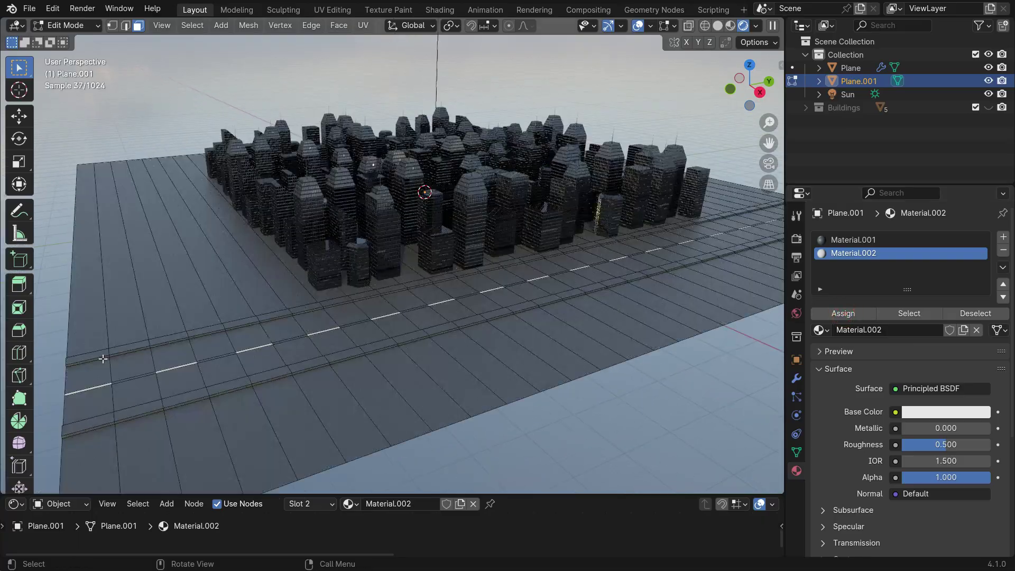
pyautogui.scroll(2, 102, 356)
pyautogui.click(98, 356)
pyautogui.scroll(-4, 127, 359)
# Select the full upper curb strip of faces.
pyautogui.scroll(6, 650, 243)
pyautogui.scroll(-6, 651, 244)
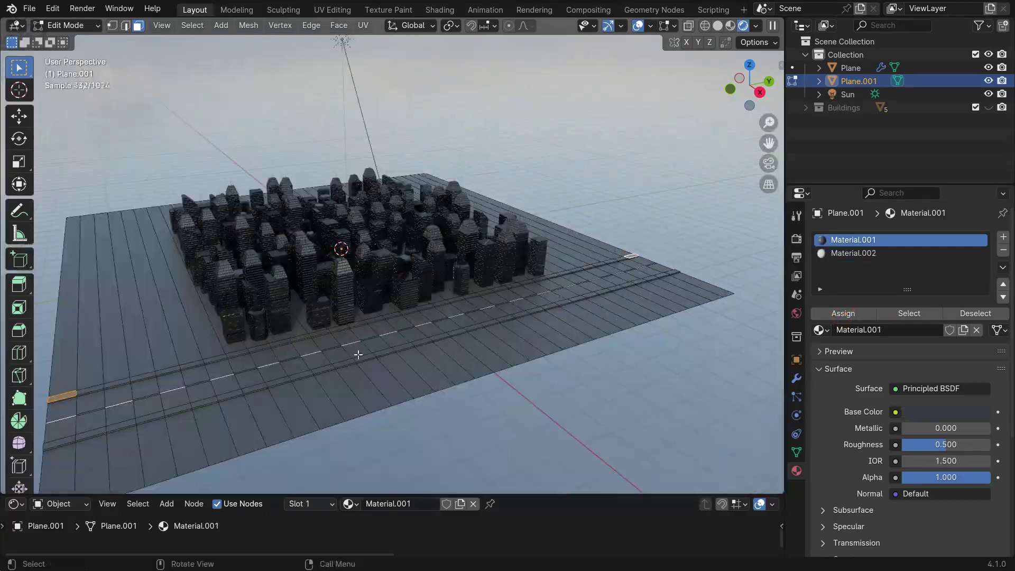
pyautogui.scroll(2, 627, 258)
pyautogui.keyDown('shift'); pyautogui.click(624, 259); pyautogui.keyUp('shift')
pyautogui.scroll(-5, 624, 260)
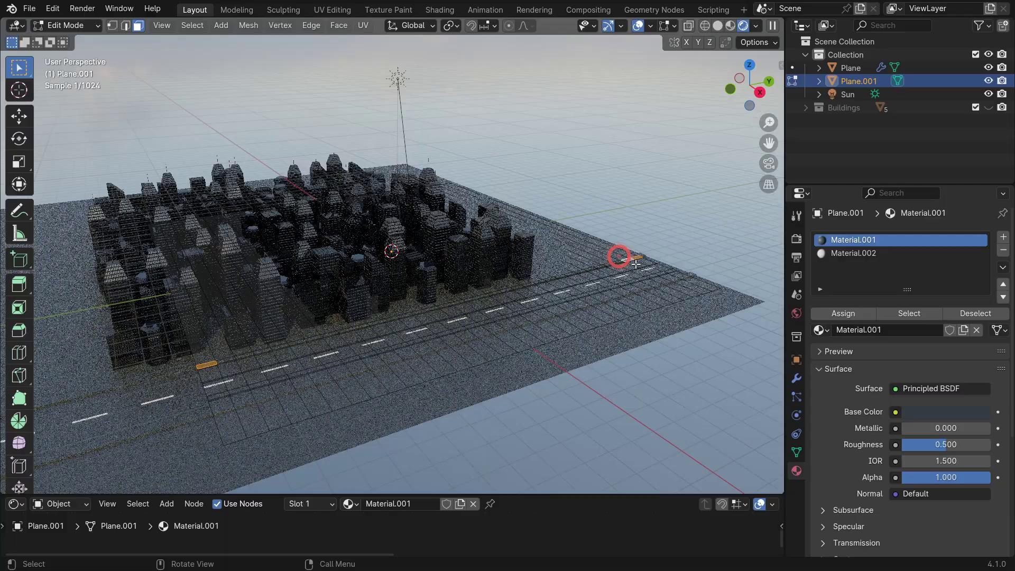
pyautogui.scroll(2, 302, 342)
pyautogui.keyDown('shift'); pyautogui.click(302, 342); pyautogui.keyUp('shift')
pyautogui.scroll(-4, 301, 342)
pyautogui.scroll(5, 609, 273)
pyautogui.keyDown('ctrl'); pyautogui.click(609, 273); pyautogui.keyUp('ctrl')
pyautogui.scroll(-5, 609, 274)
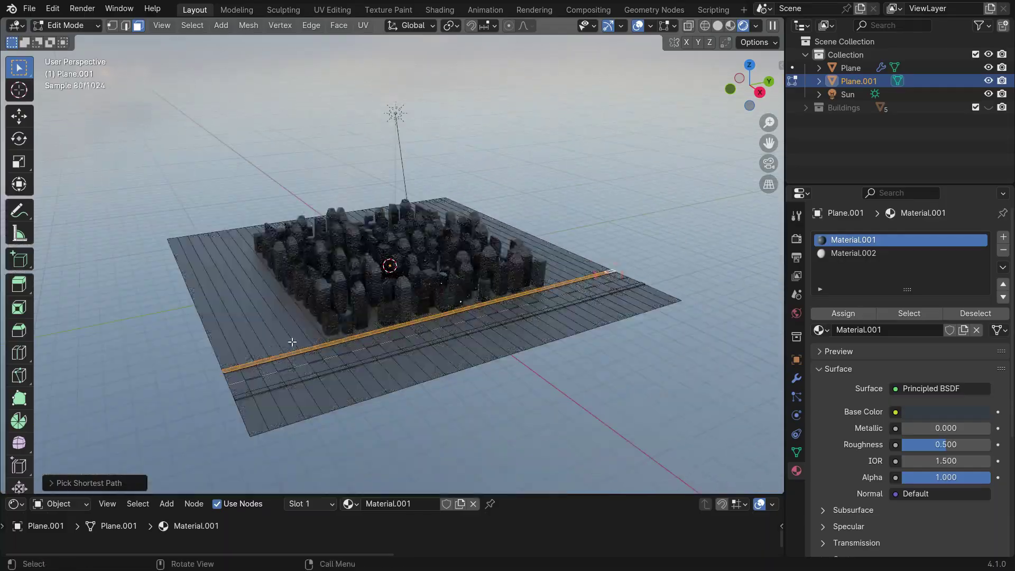
pyautogui.scroll(5, 233, 369)
pyautogui.keyDown('shift'); pyautogui.click(217, 351); pyautogui.keyUp('shift')
pyautogui.scroll(-5, 218, 351)
pyautogui.scroll(4, 568, 297)
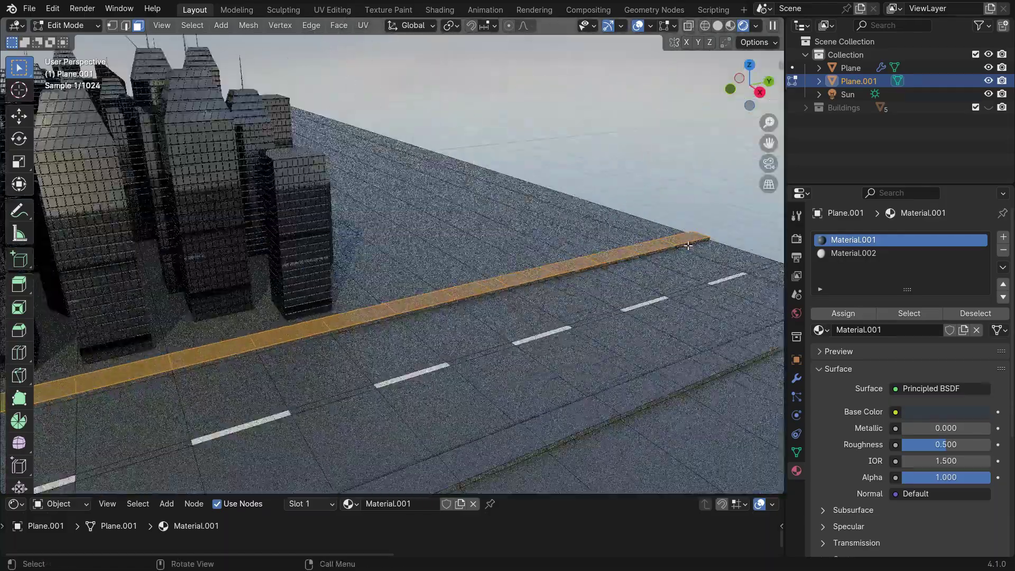
pyautogui.keyDown('shift'); pyautogui.scroll(-2, 567, 297); pyautogui.keyUp('shift')
pyautogui.keyDown('ctrl'); pyautogui.click(683, 231); pyautogui.keyUp('ctrl')
# Add the whole lower curb strip to the selection.
pyautogui.scroll(-4, 338, 350)
pyautogui.scroll(-4, 337, 350)
pyautogui.scroll(5, 312, 358)
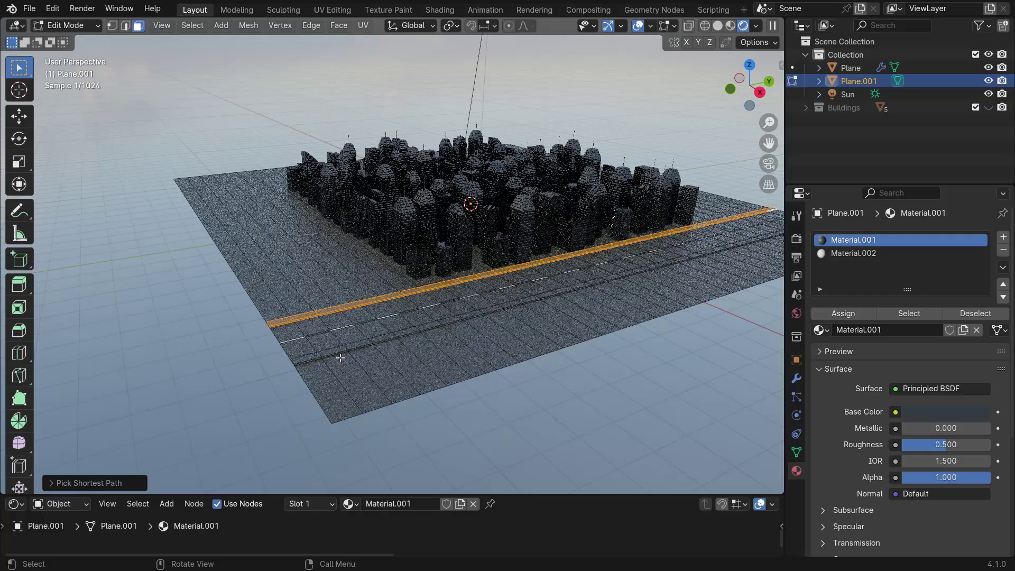
pyautogui.keyDown('shift'); pyautogui.click(305, 363); pyautogui.keyUp('shift')
pyautogui.scroll(-6, 305, 364)
pyautogui.scroll(6, 537, 296)
pyautogui.keyDown('ctrl'); pyautogui.keyDown('shift'); pyautogui.click(655, 290); pyautogui.keyUp('shift'); pyautogui.keyUp('ctrl')
pyautogui.scroll(-2, 654, 290)
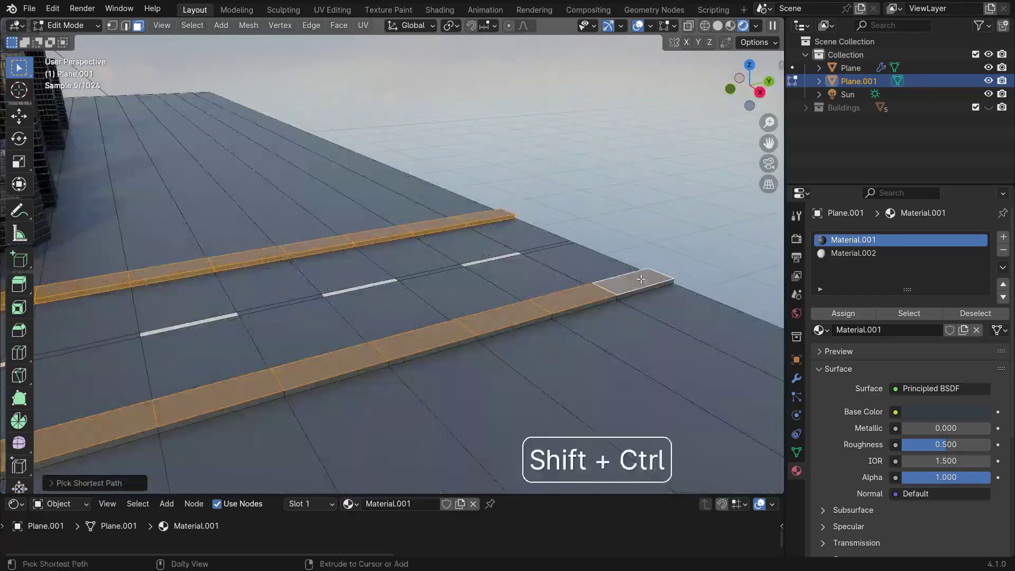
pyautogui.scroll(-5, 634, 288)
pyautogui.scroll(5, 283, 386)
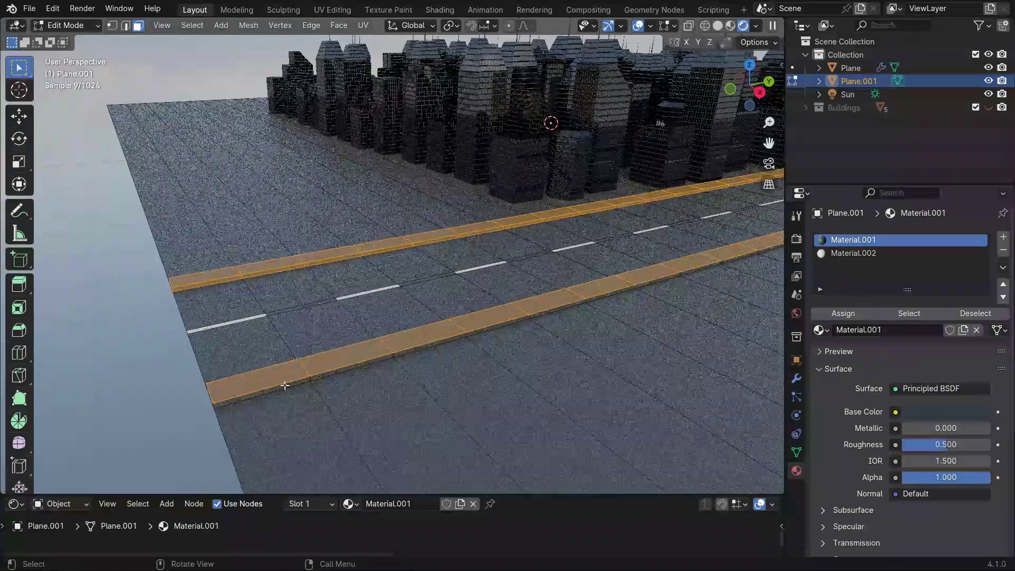
pyautogui.keyDown('ctrl'); pyautogui.keyDown('shift'); pyautogui.click(285, 387); pyautogui.keyUp('shift'); pyautogui.keyUp('ctrl')
pyautogui.scroll(-5, 285, 387)
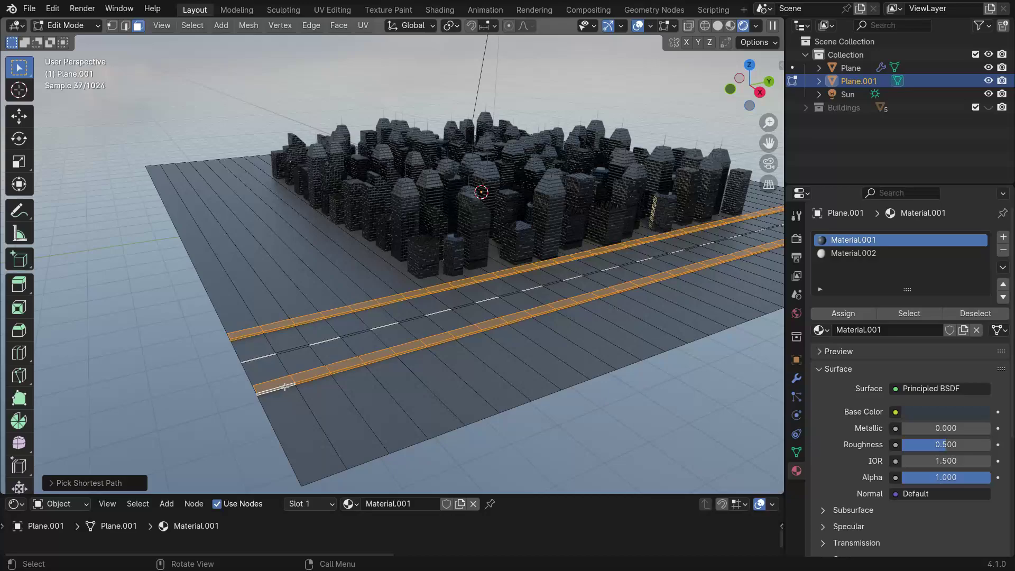
pyautogui.scroll(1, 284, 387)
# Assign a new grey Material.003 (Value 0.322) to both curbs and return to Object Mode.
pyautogui.click(1003, 237)
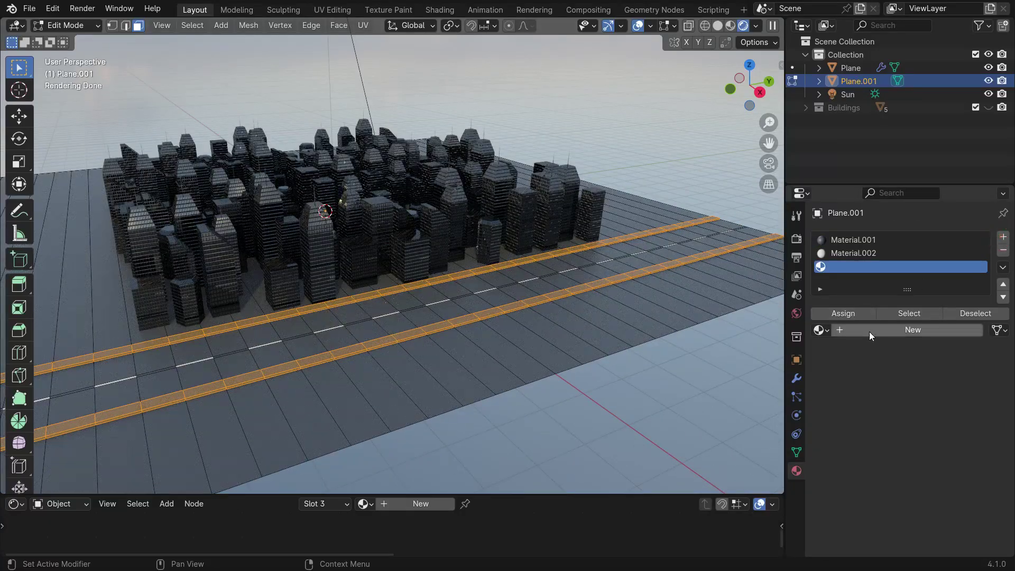
pyautogui.click(869, 331)
pyautogui.click(923, 412)
pyautogui.moveTo(982, 212); pyautogui.dragTo(979, 247)
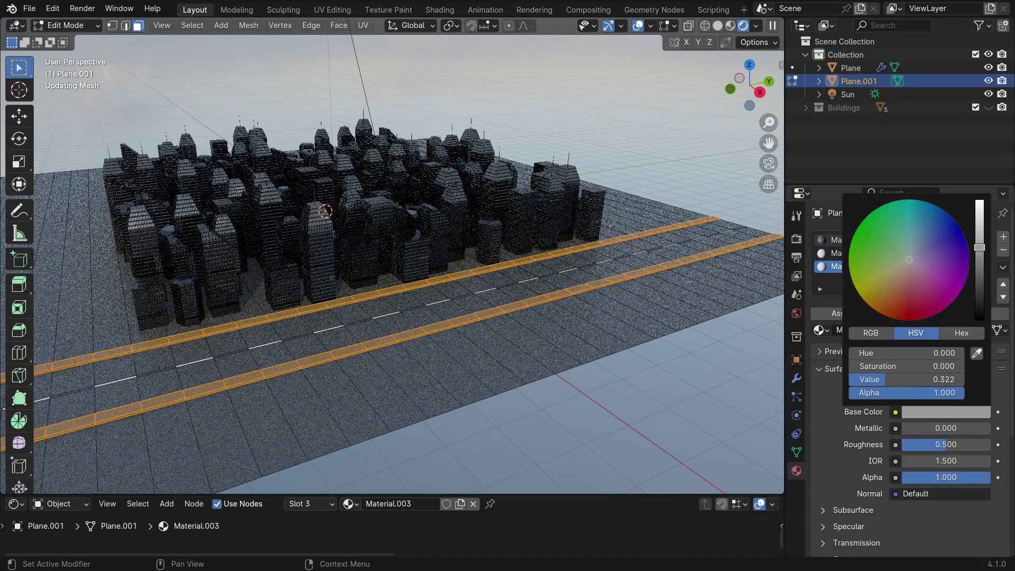
pyautogui.click(830, 316)
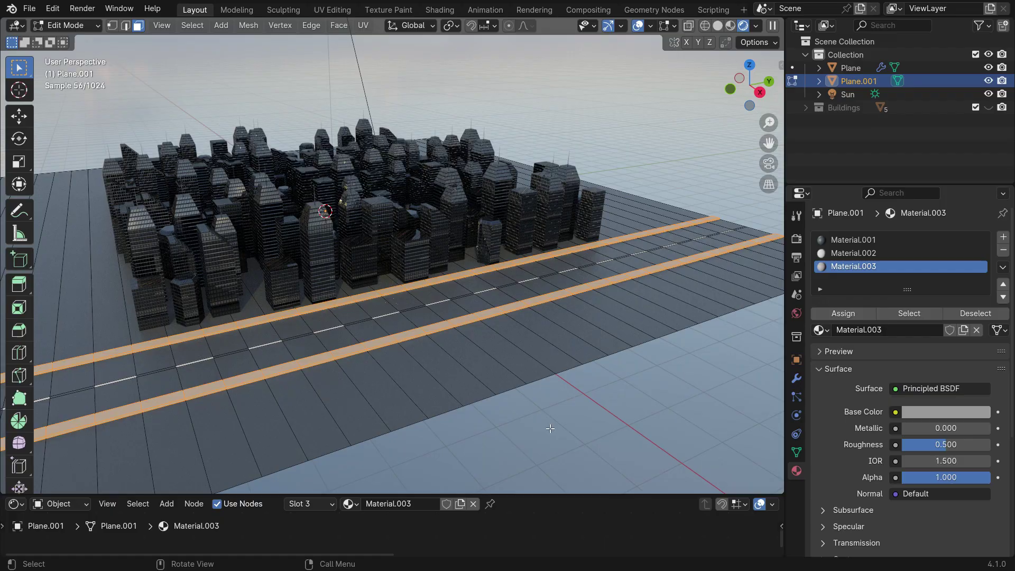
pyautogui.click(483, 428)
pyautogui.scroll(1, 410, 322)
pyautogui.press('Tab')
pyautogui.moveTo(486, 333); pyautogui.dragTo(407, 331, button='middle')
# Switch the viewport back to Solid shading.
pyautogui.scroll(-4, 607, 348)
pyautogui.scroll(4, 471, 341)
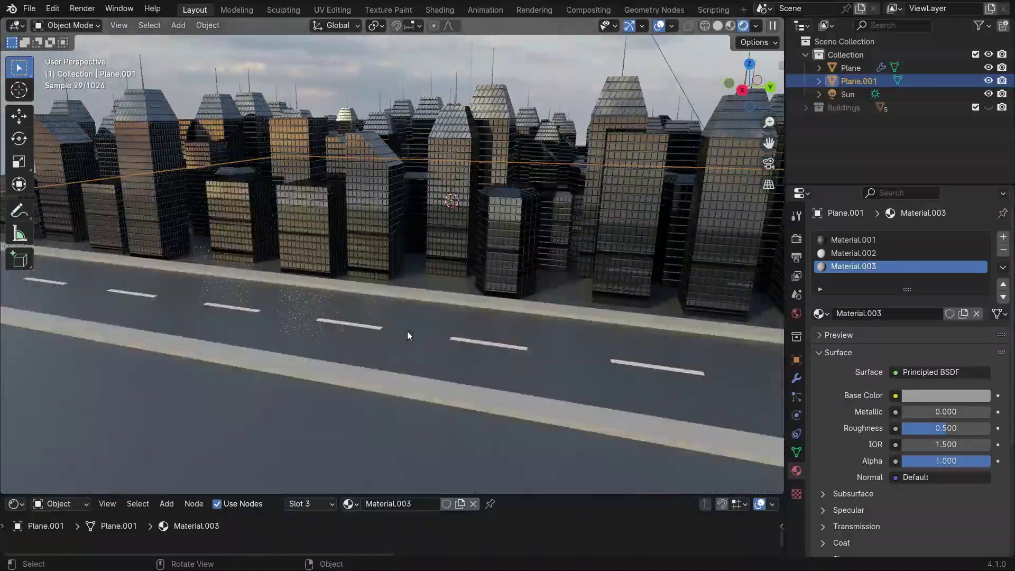
pyautogui.press('z')
pyautogui.click(453, 236)
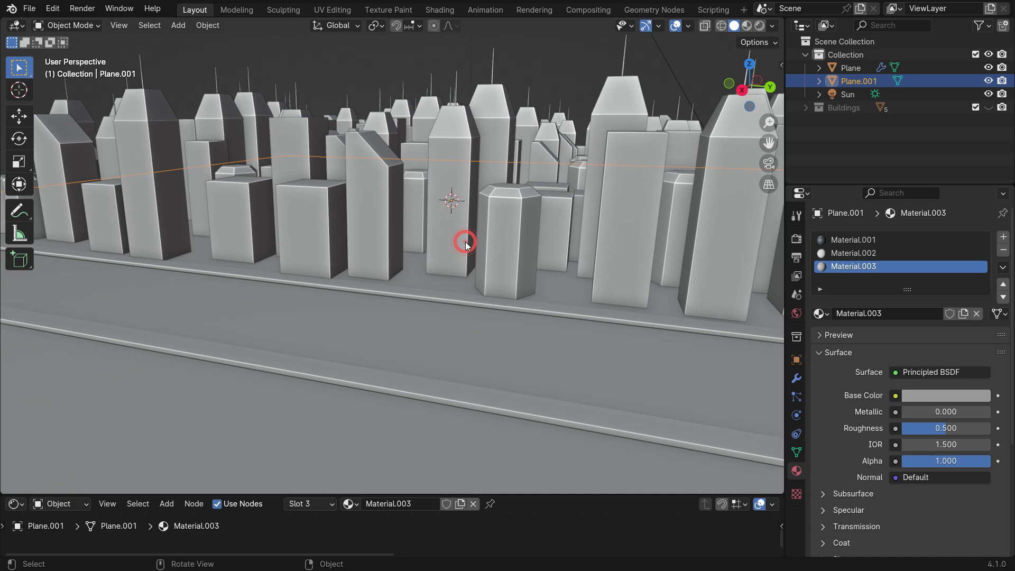
# Hide the main Collection so the viewport shows an empty grid.
pyautogui.moveTo(349, 246); pyautogui.dragTo(577, 210, button='middle')
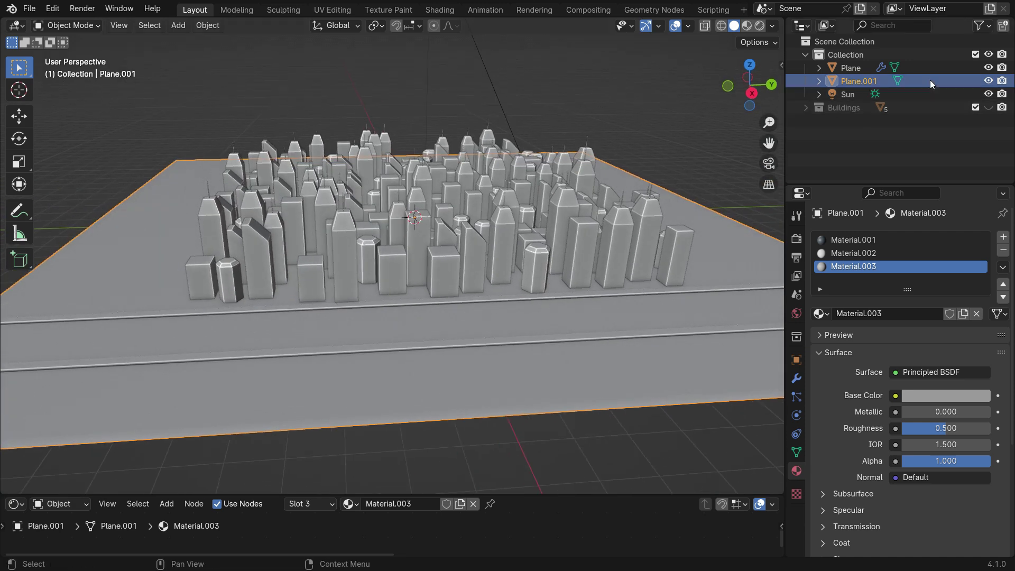
pyautogui.click(988, 67)
pyautogui.click(988, 67)
pyautogui.click(988, 54)
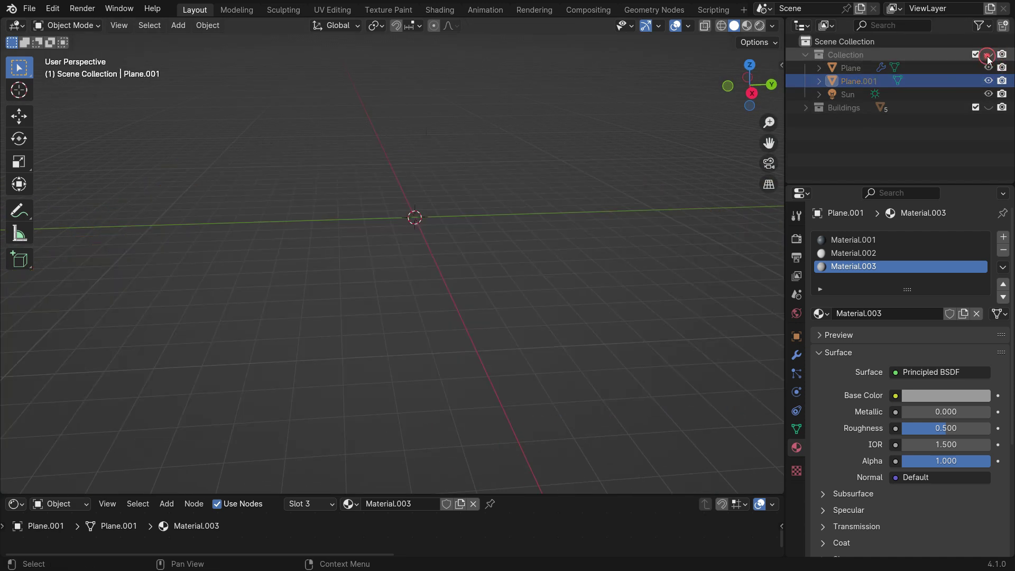
# In Preferences, search add-ons for 'sap' and enable Add Curve: Sapling Tree Gen.
pyautogui.click(55, 9)
pyautogui.click(101, 187)
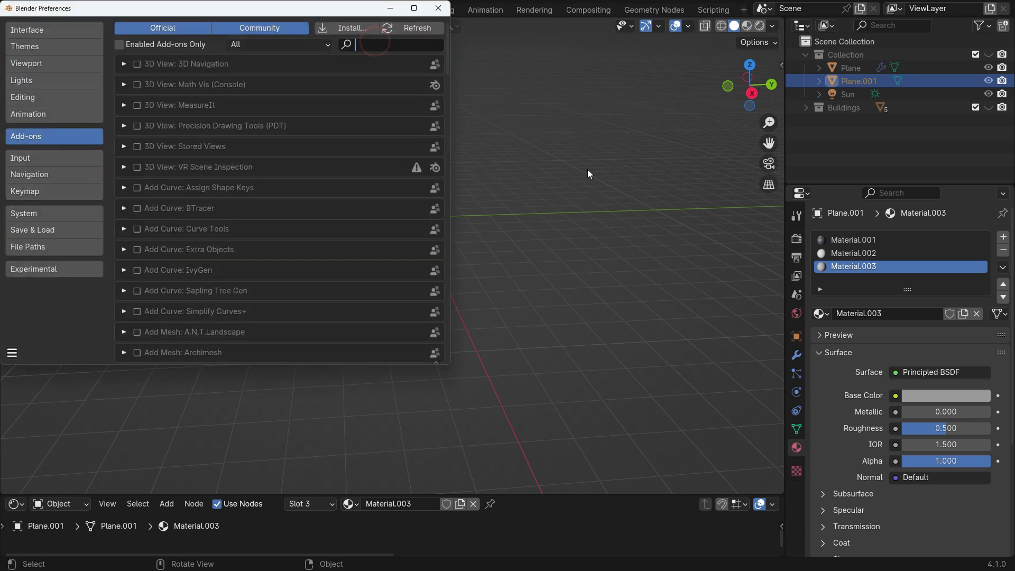
pyautogui.write('sapl')
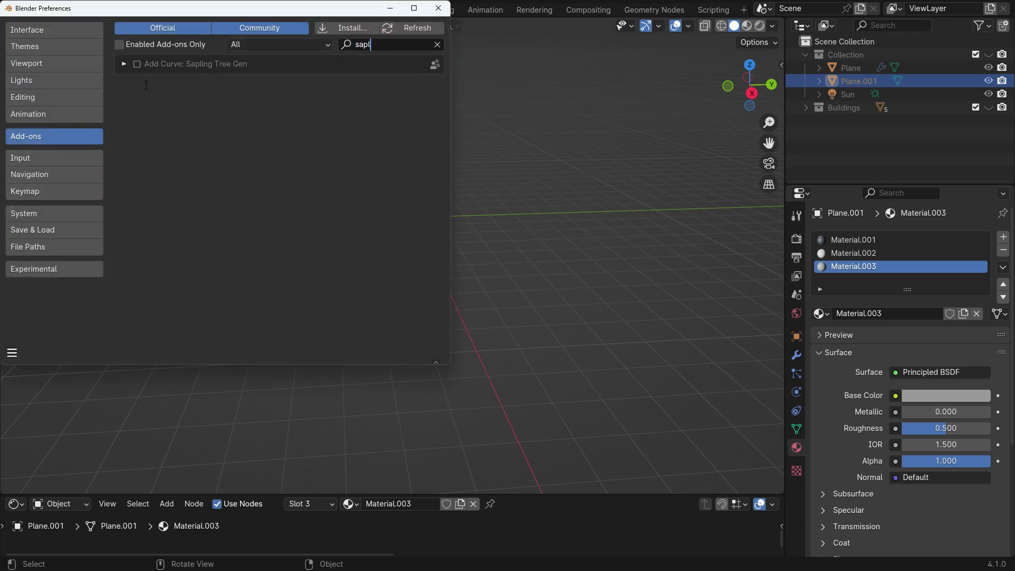
pyautogui.click(137, 64)
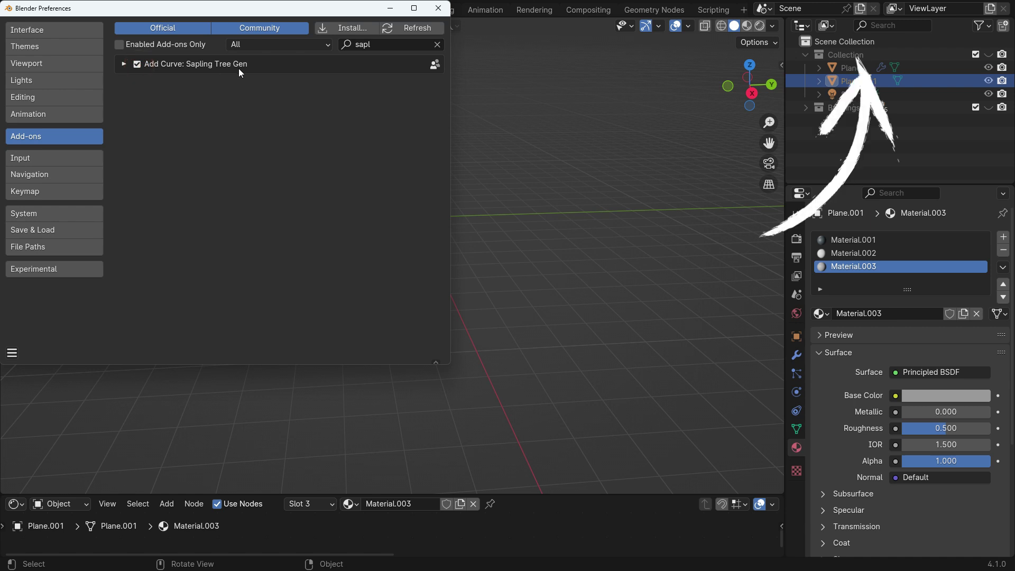
# Close Preferences and add a Sapling Tree Gen tree at the scene origin.
pyautogui.click(438, 8)
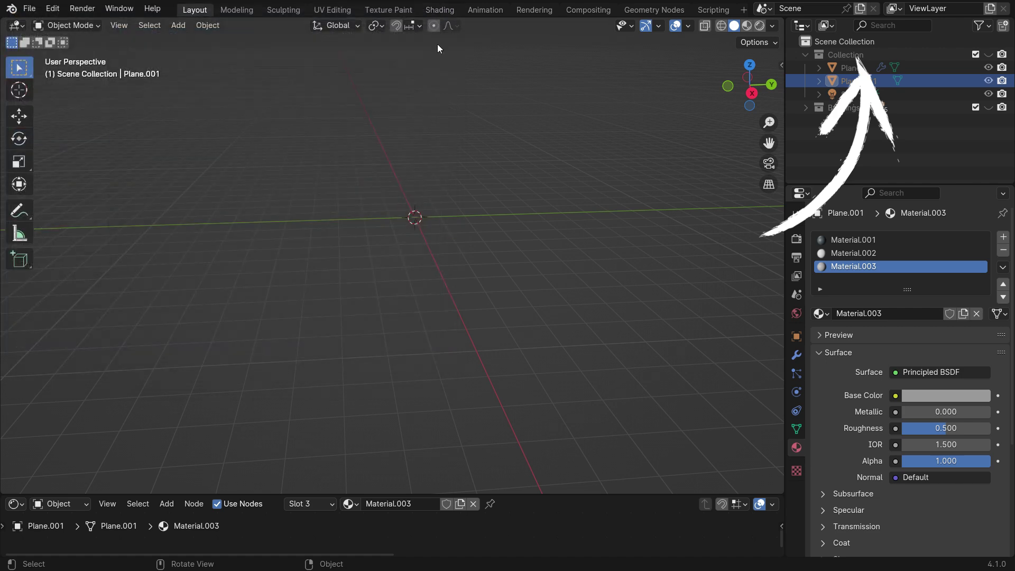
pyautogui.click(179, 26)
pyautogui.moveTo(201, 54)
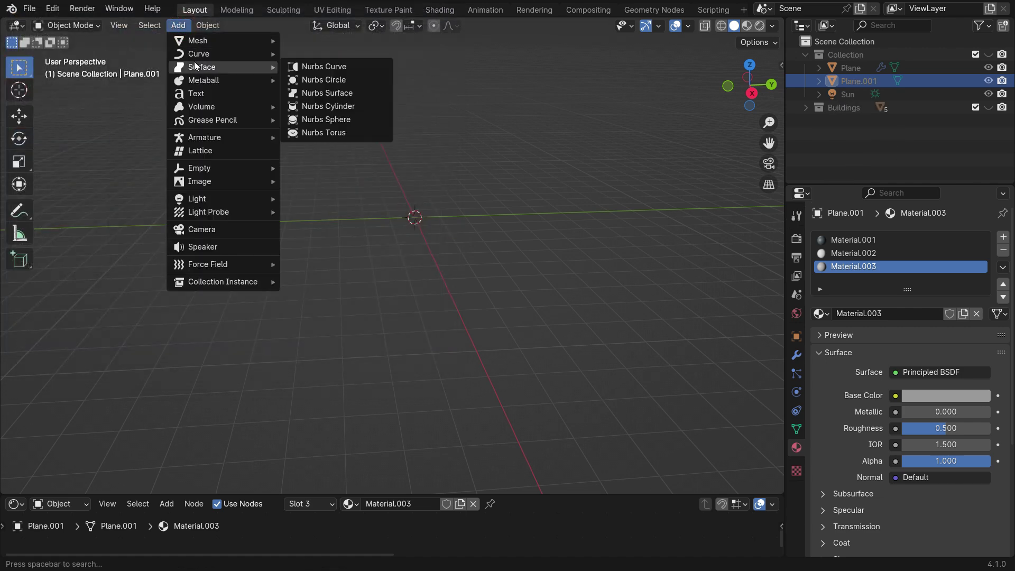
pyautogui.click(338, 154)
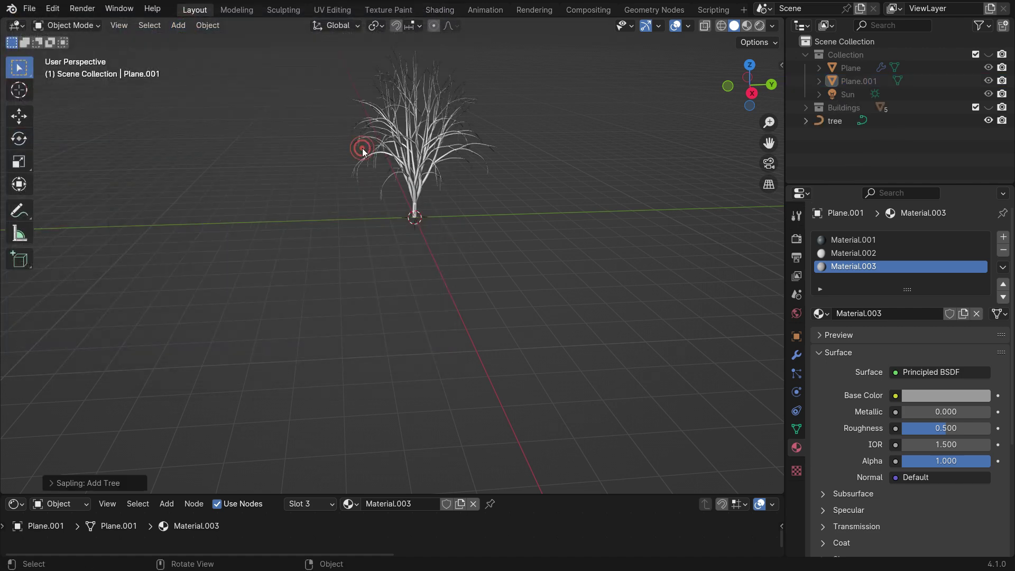
pyautogui.scroll(3, 426, 89)
pyautogui.click(76, 482)
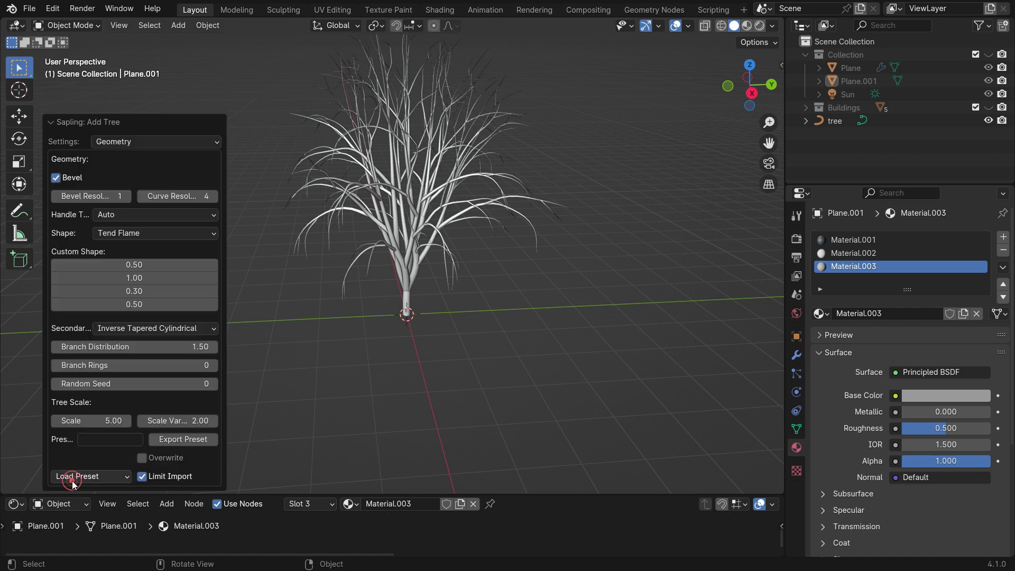
# Try the white_birch preset, then switch to a drooping tree preset.
pyautogui.click(80, 478)
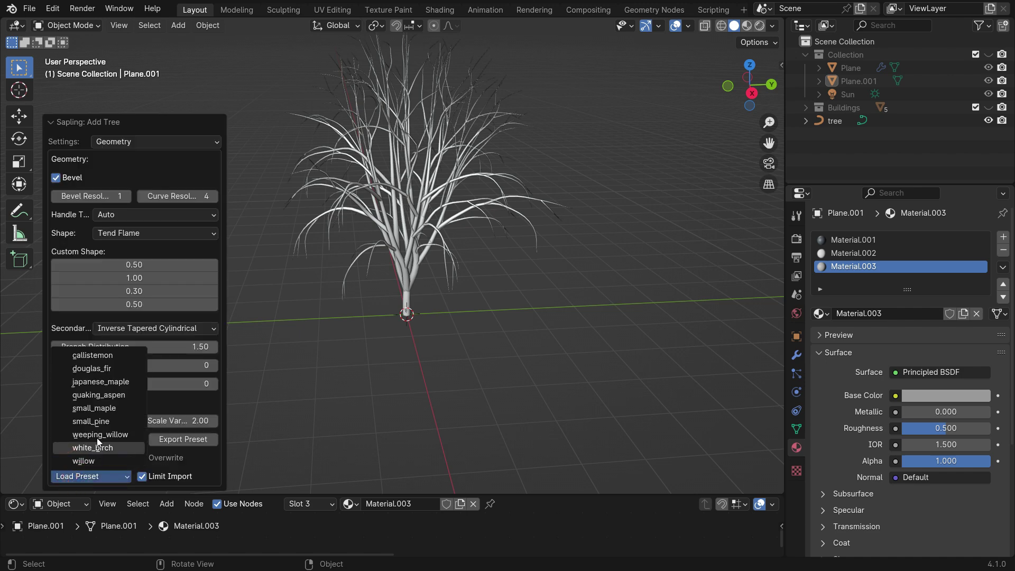
pyautogui.click(97, 443)
pyautogui.click(106, 478)
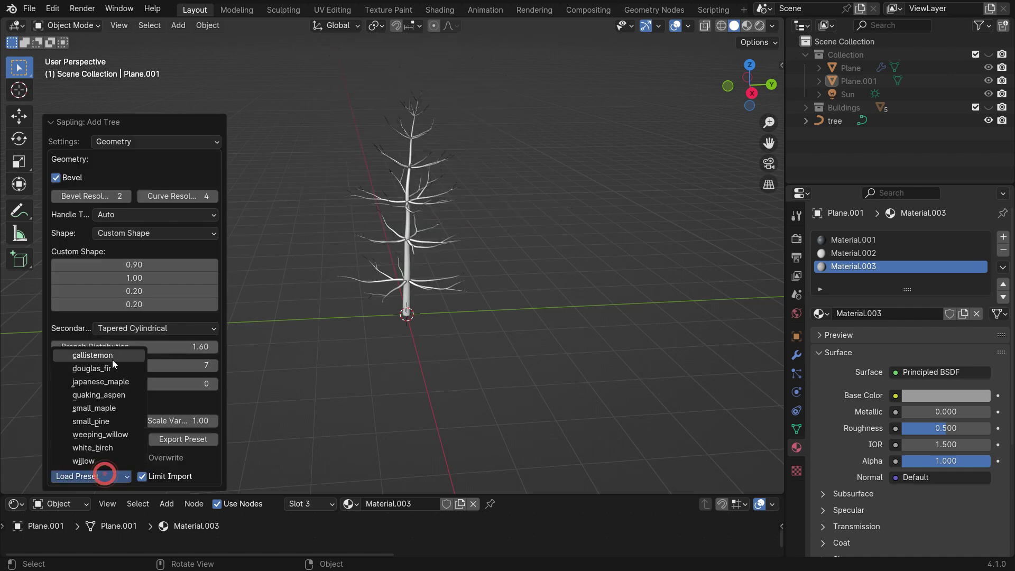
pyautogui.click(112, 360)
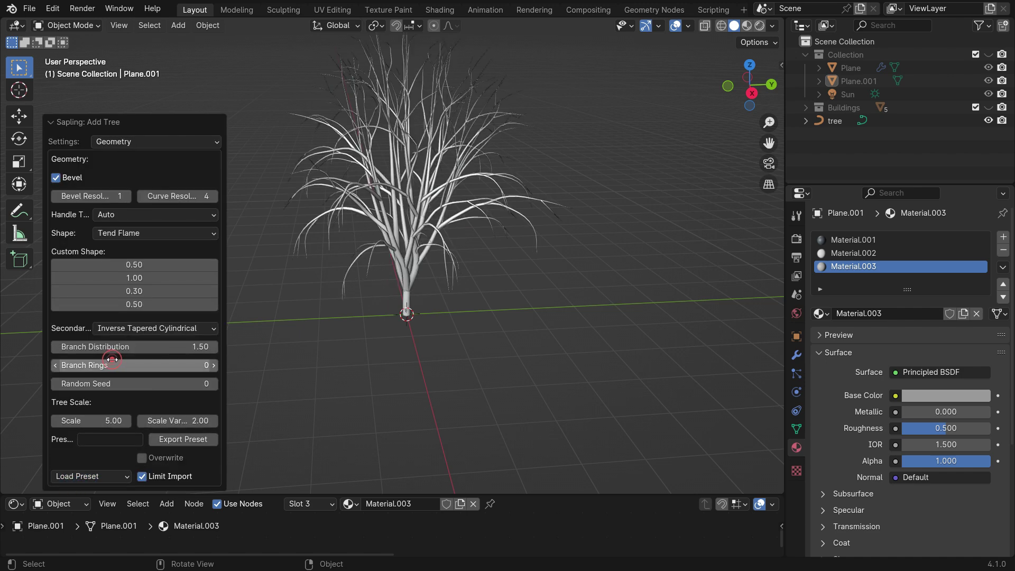
# Adjust the tree's Base Splits in the Branch Splitting settings, lowering them to 0.
pyautogui.click(167, 143)
pyautogui.click(161, 181)
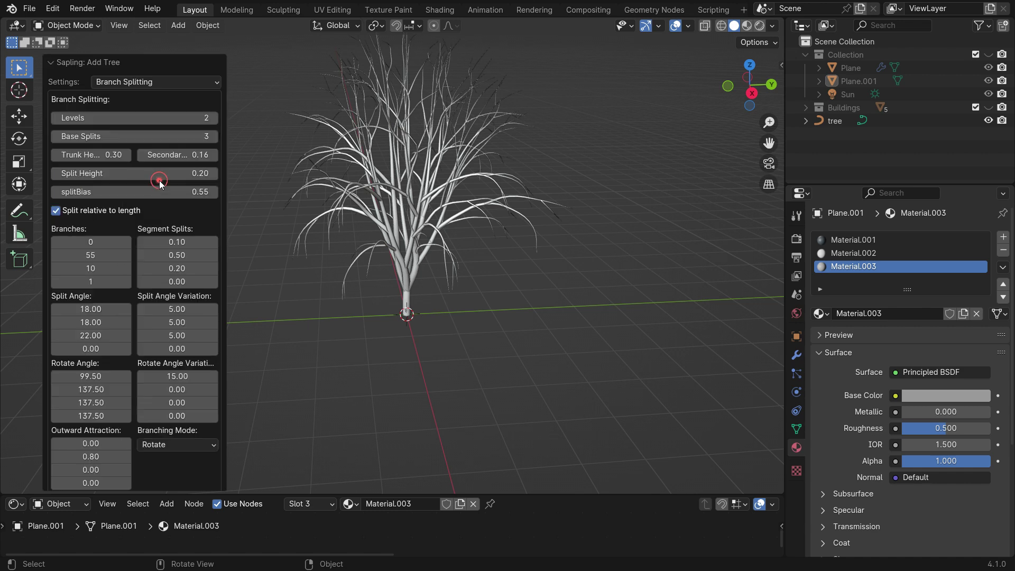
pyautogui.click(54, 141)
pyautogui.click(54, 141)
pyautogui.click(54, 141)
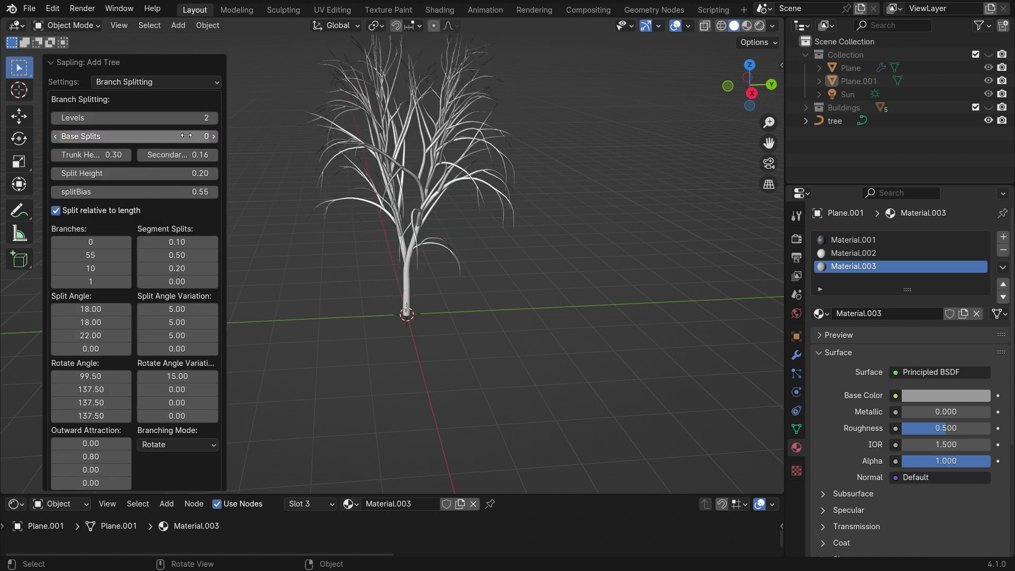
pyautogui.click(213, 137)
# Turn on Show Leaves in the Leaves settings and collapse the tree panel.
pyautogui.click(177, 81)
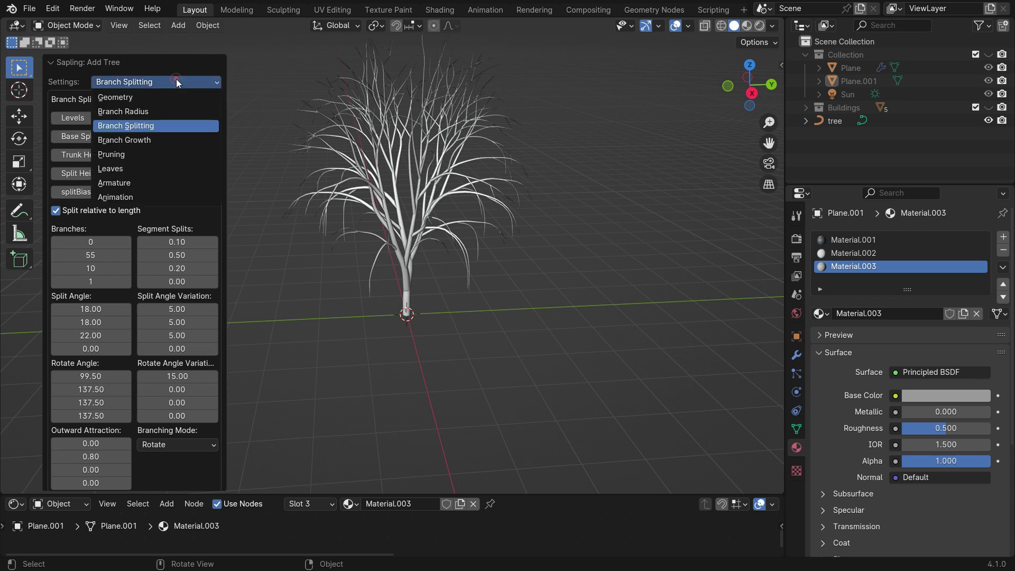
pyautogui.click(140, 168)
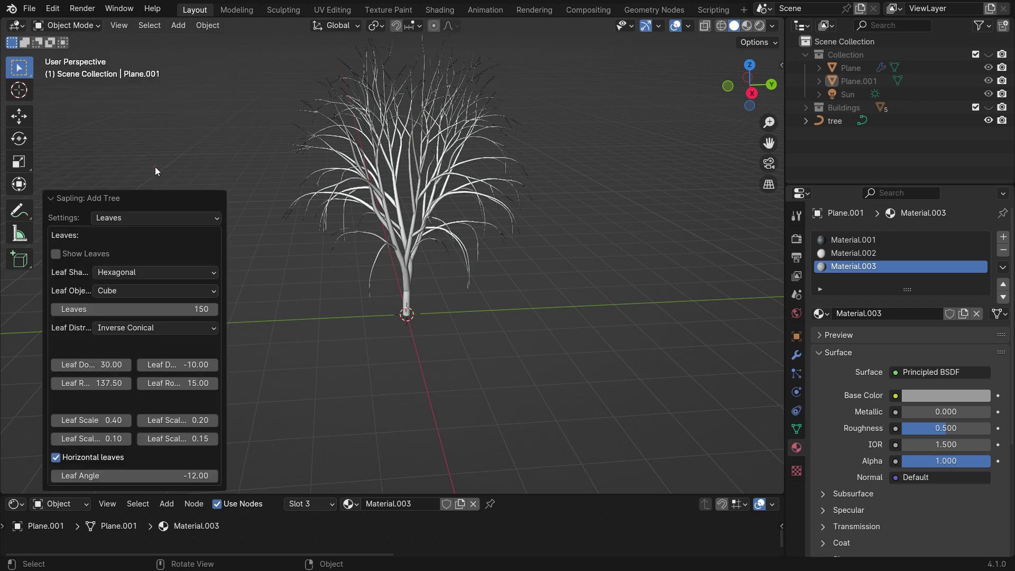
pyautogui.click(56, 254)
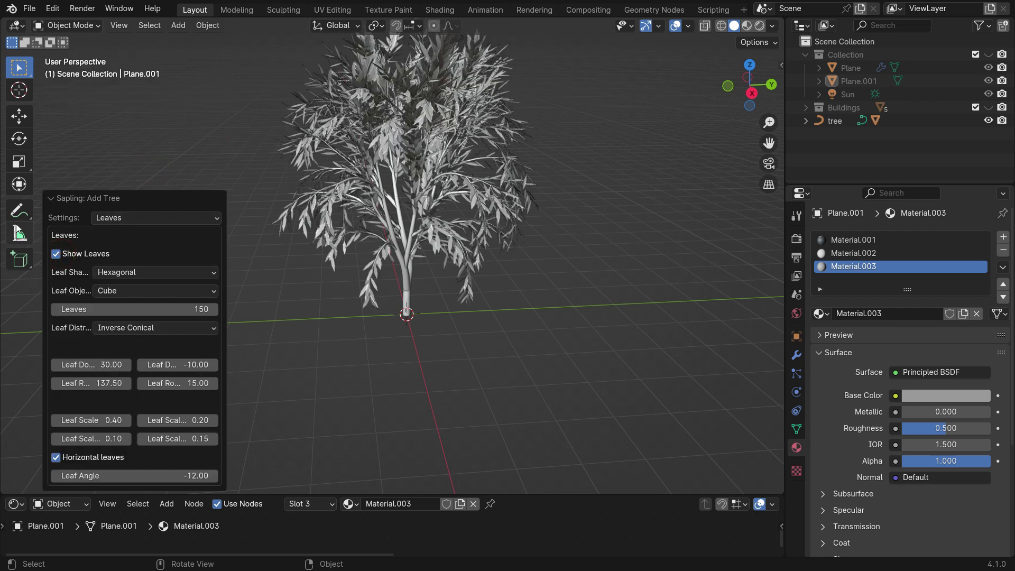
pyautogui.click(49, 199)
pyautogui.scroll(-3, 402, 341)
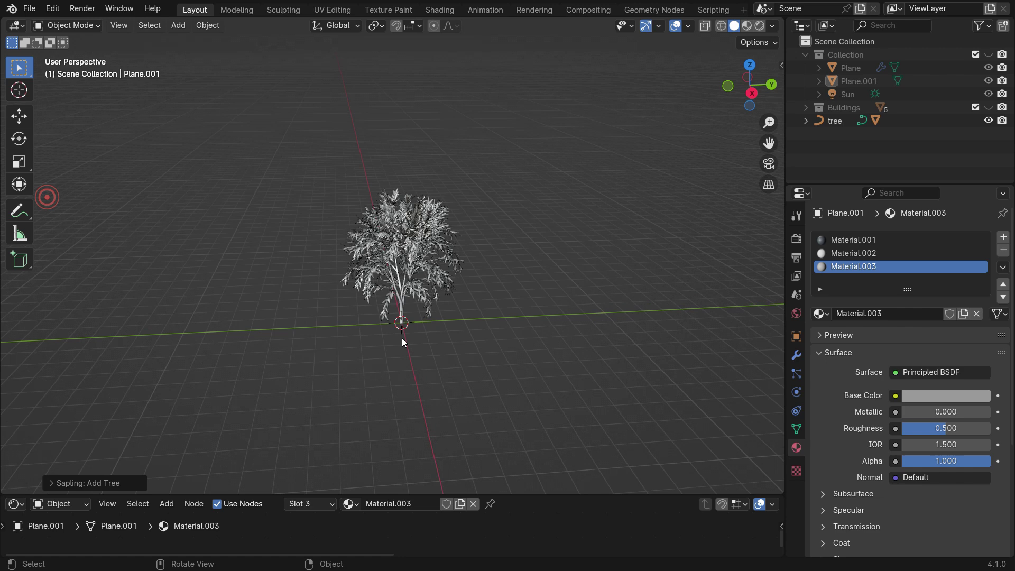
# Move the first leafy tree to the left.
pyautogui.click(399, 310)
pyautogui.press('g')
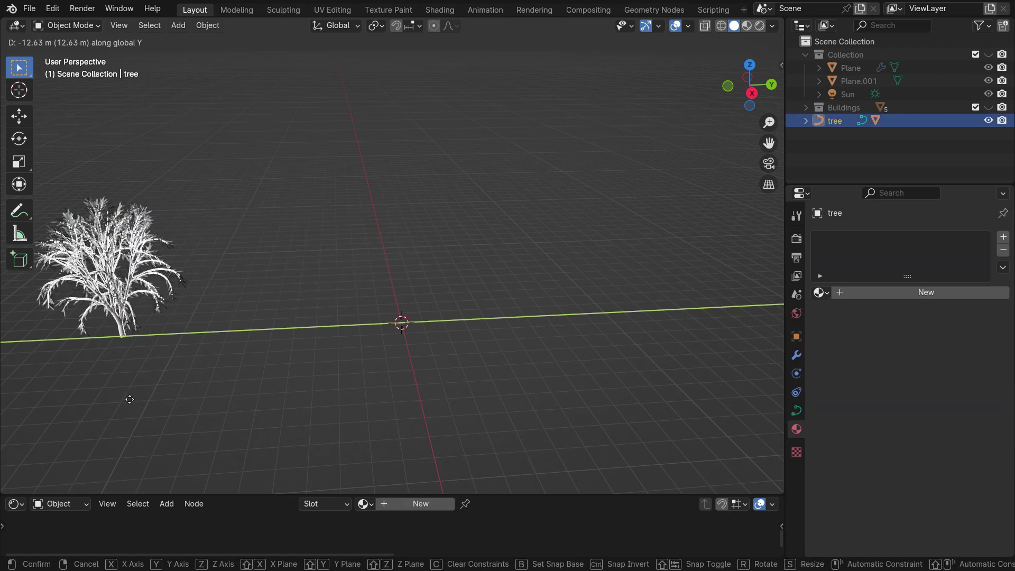
pyautogui.click(130, 397)
# Add a second Sapling tree at the origin and lower its Base Splits.
pyautogui.click(179, 25)
pyautogui.moveTo(193, 50)
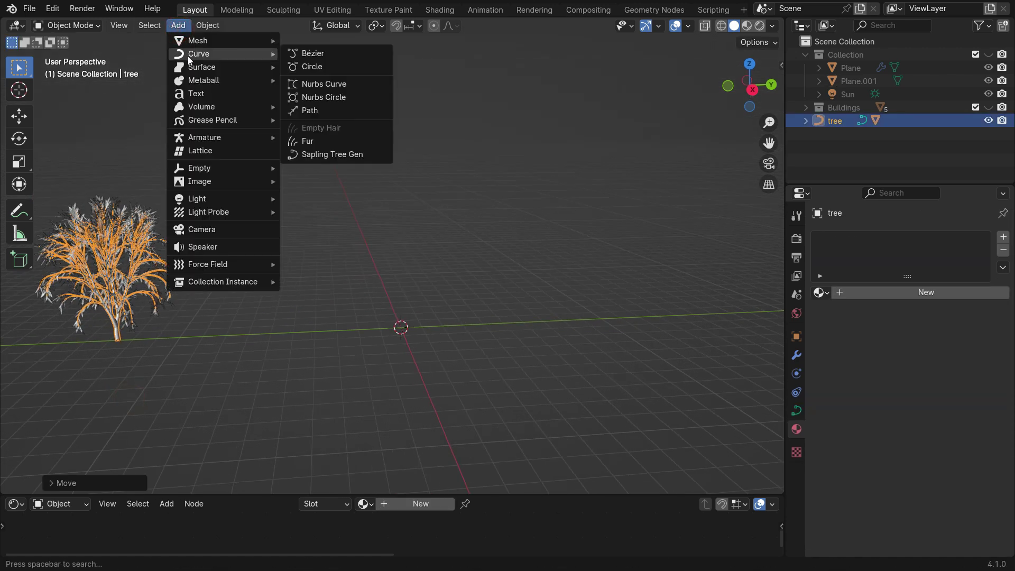
pyautogui.click(328, 152)
pyautogui.click(60, 482)
pyautogui.click(139, 218)
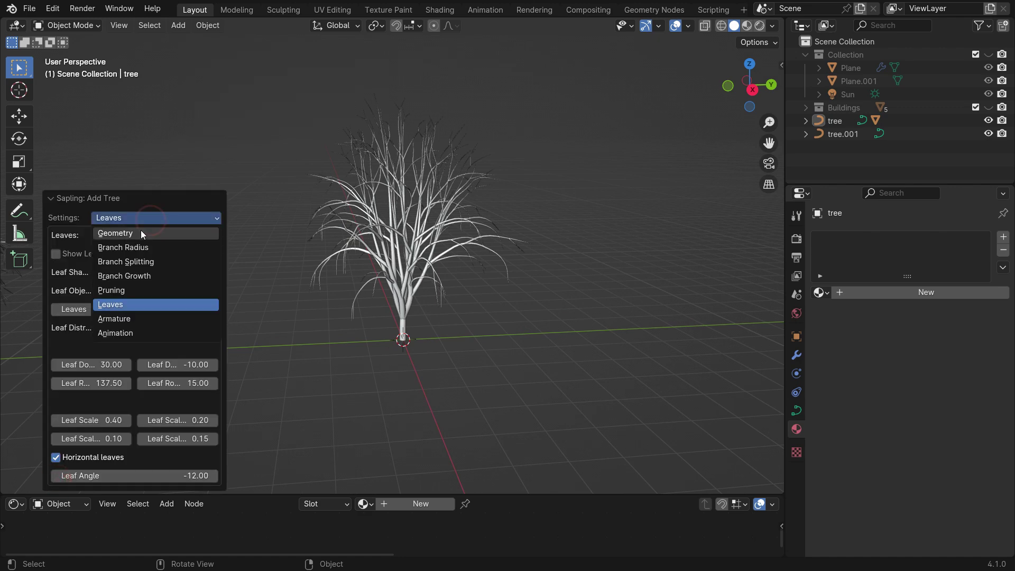
pyautogui.click(141, 249)
pyautogui.click(57, 137)
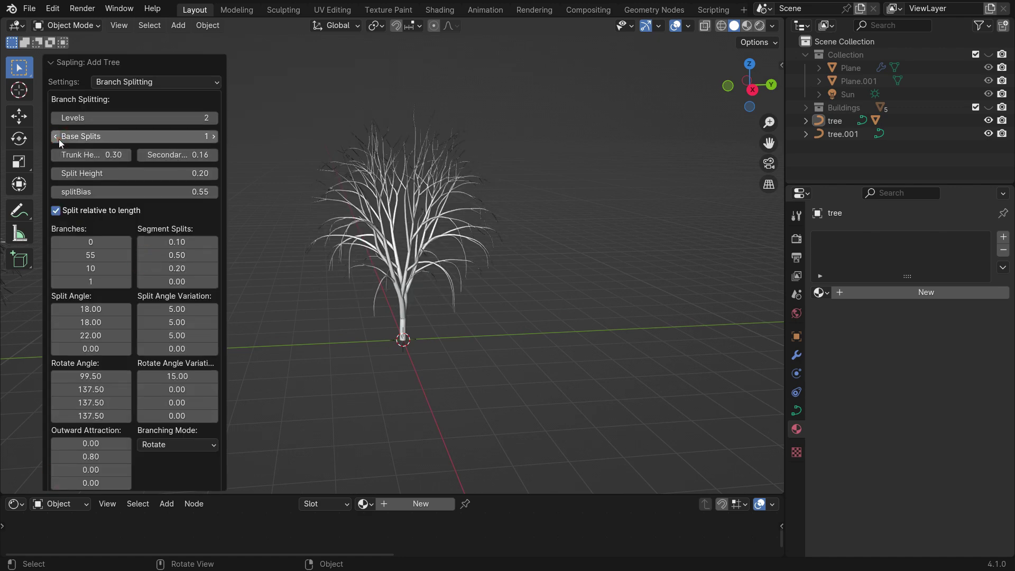
pyautogui.click(59, 138)
# Turn on leaves for the second tree and collapse its settings.
pyautogui.click(157, 81)
pyautogui.click(124, 169)
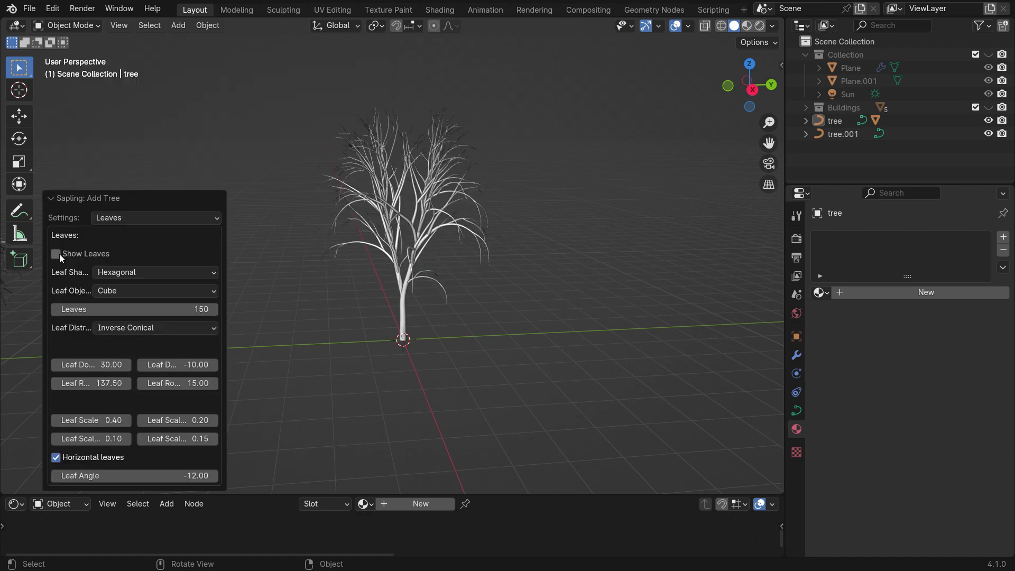
pyautogui.click(58, 255)
pyautogui.scroll(-2, 328, 306)
pyautogui.keyDown('shift'); pyautogui.moveTo(328, 307); pyautogui.dragTo(367, 294, button='middle'); pyautogui.keyUp('shift')
pyautogui.click(58, 197)
# Move the second tree along the X axis.
pyautogui.click(401, 279)
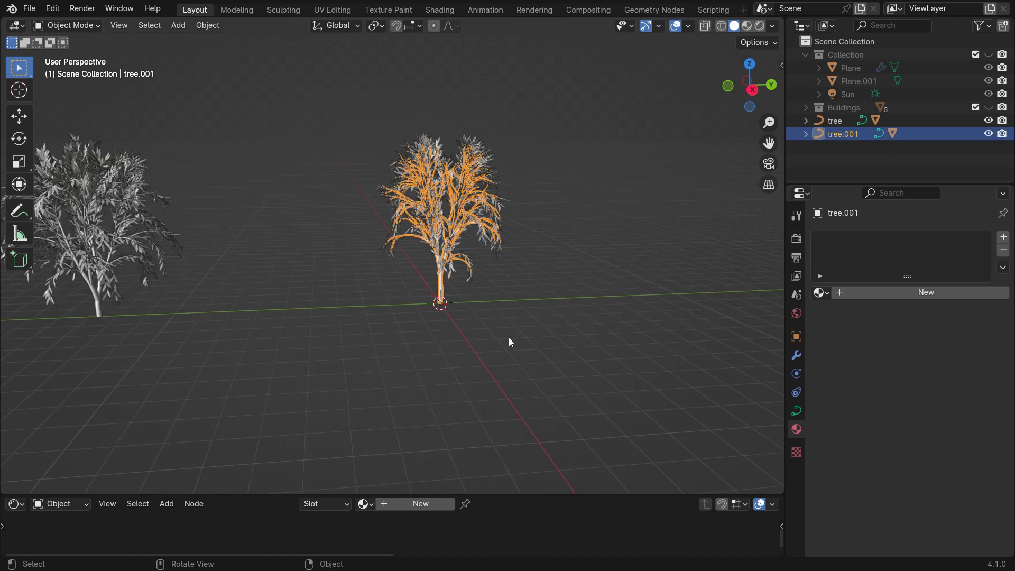
pyautogui.press('g')
pyautogui.press('x')
pyautogui.click(326, 362)
# Add a third Sapling tree with Base Splits 0 and Branch Levels 2.
pyautogui.click(178, 25)
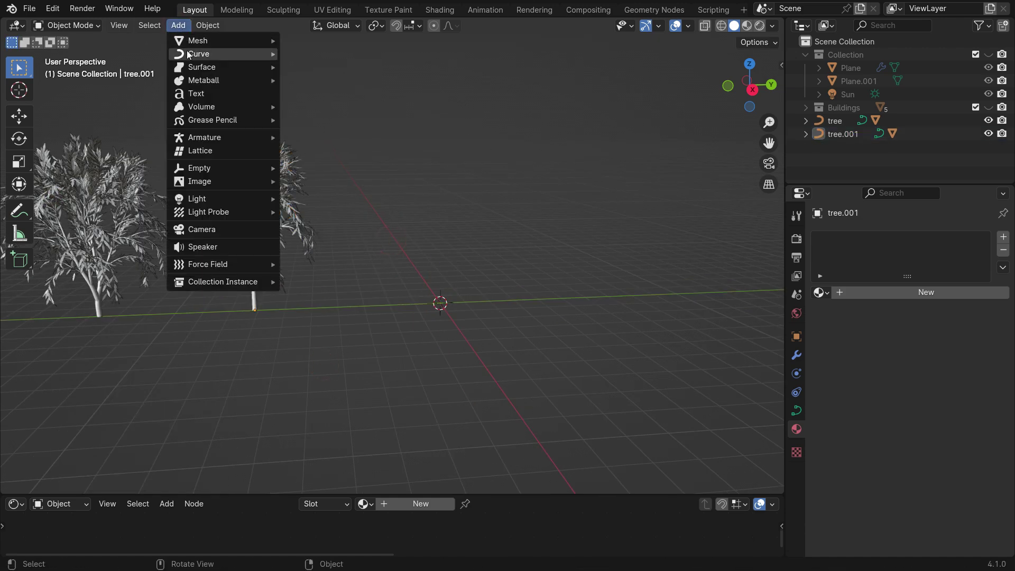
pyautogui.click(332, 159)
pyautogui.click(84, 483)
pyautogui.click(144, 217)
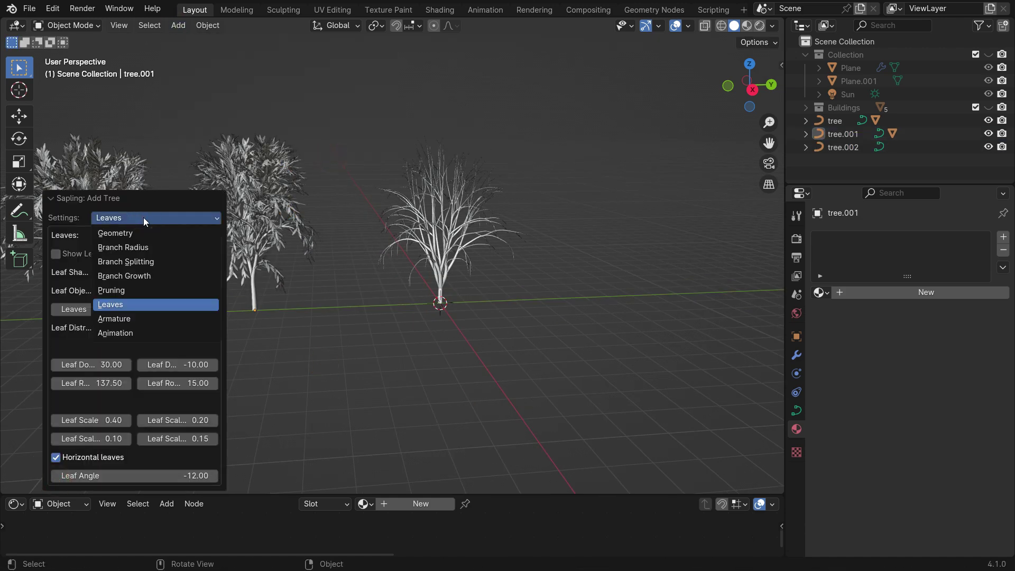
pyautogui.click(145, 262)
pyautogui.click(55, 136)
pyautogui.click(55, 138)
pyautogui.click(55, 137)
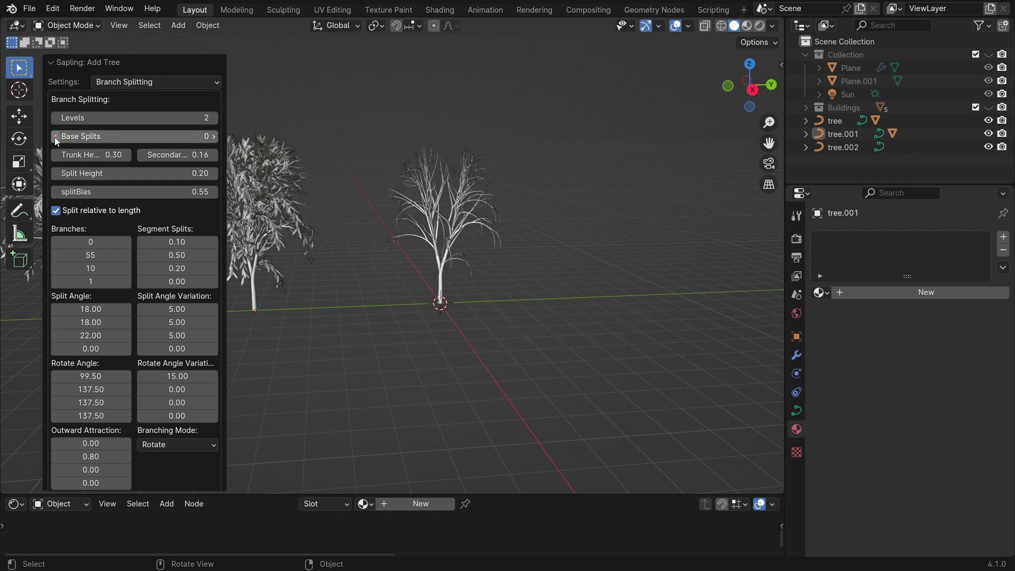
pyautogui.click(55, 118)
pyautogui.click(215, 121)
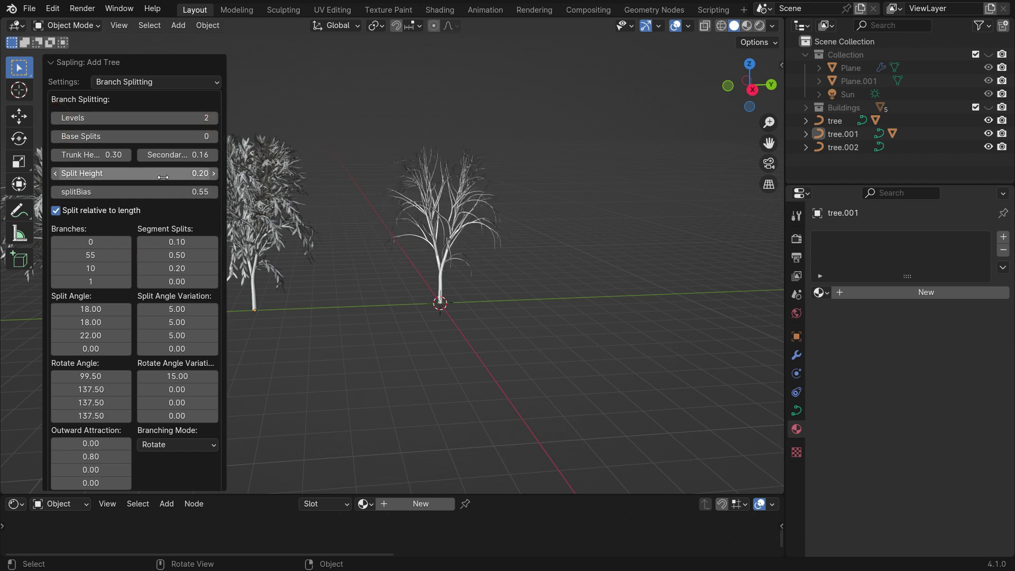
# Check the third tree's Leaves settings and collapse its panel.
pyautogui.click(135, 82)
pyautogui.click(131, 168)
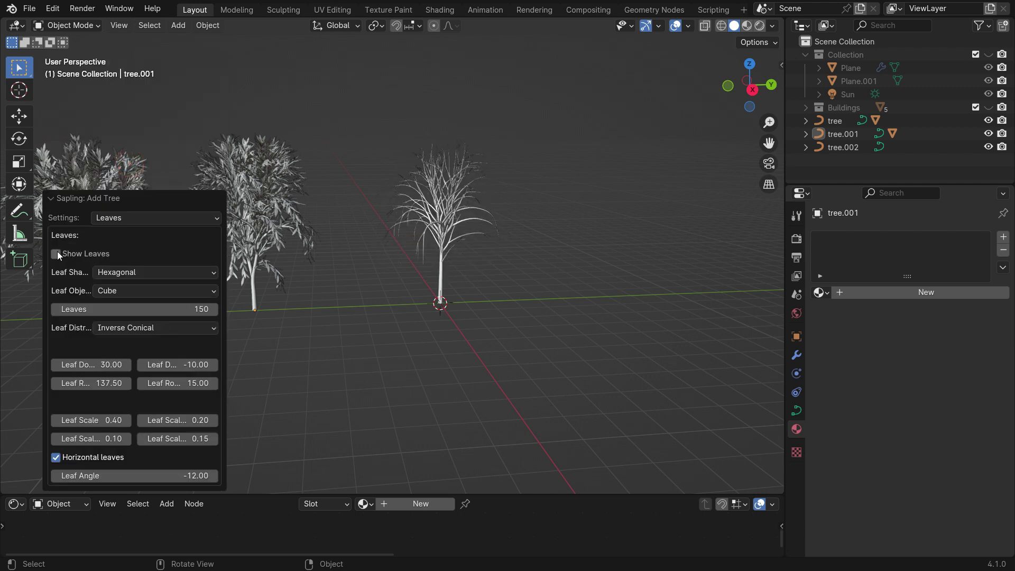
pyautogui.click(50, 198)
pyautogui.scroll(-4, 307, 261)
# Box-select all three trees.
pyautogui.scroll(2, 307, 261)
pyautogui.moveTo(306, 261); pyautogui.dragTo(294, 258, button='middle')
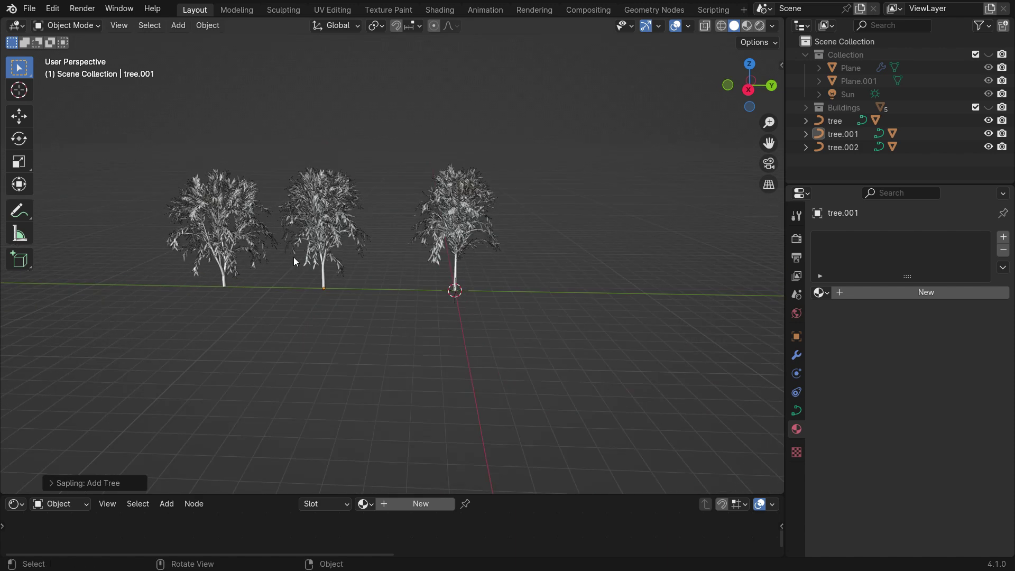
pyautogui.moveTo(129, 126); pyautogui.dragTo(539, 339)
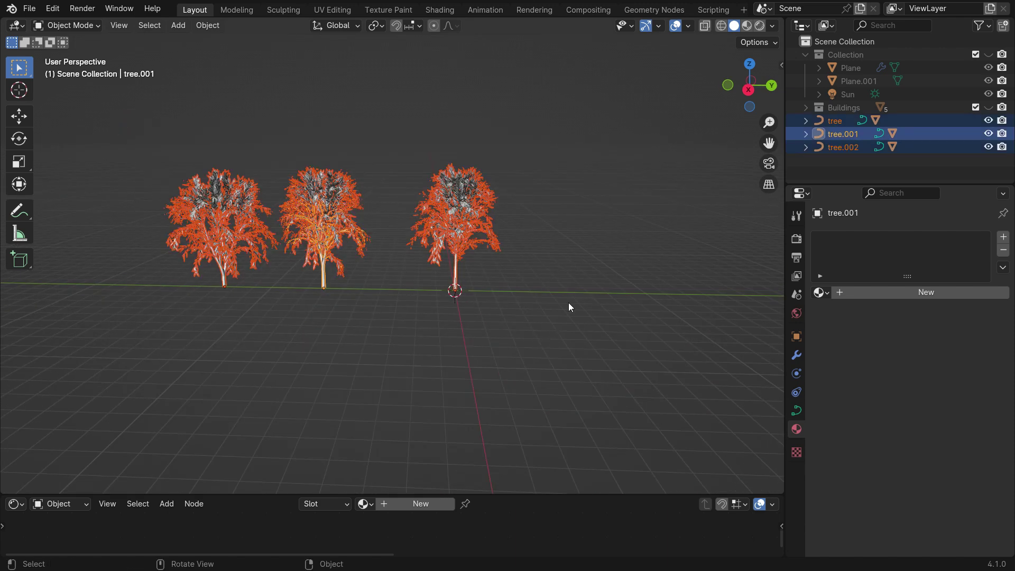
# Unhide the city and ground, then lower the three trees to street level.
pyautogui.click(986, 55)
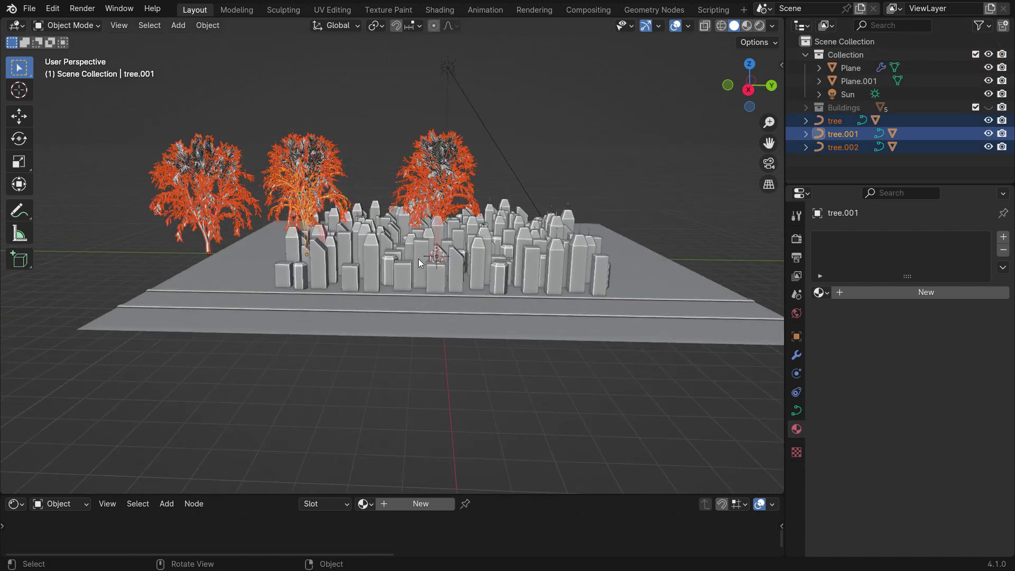
pyautogui.press('g')
pyautogui.press('z')
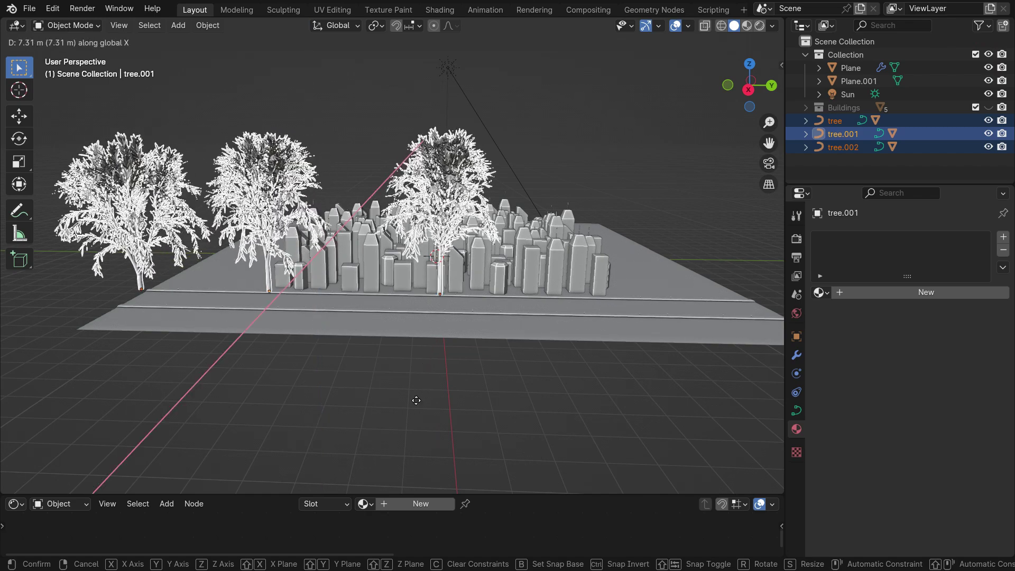
pyautogui.click(411, 429)
# Scale the three trees down to a smaller size.
pyautogui.press('s')
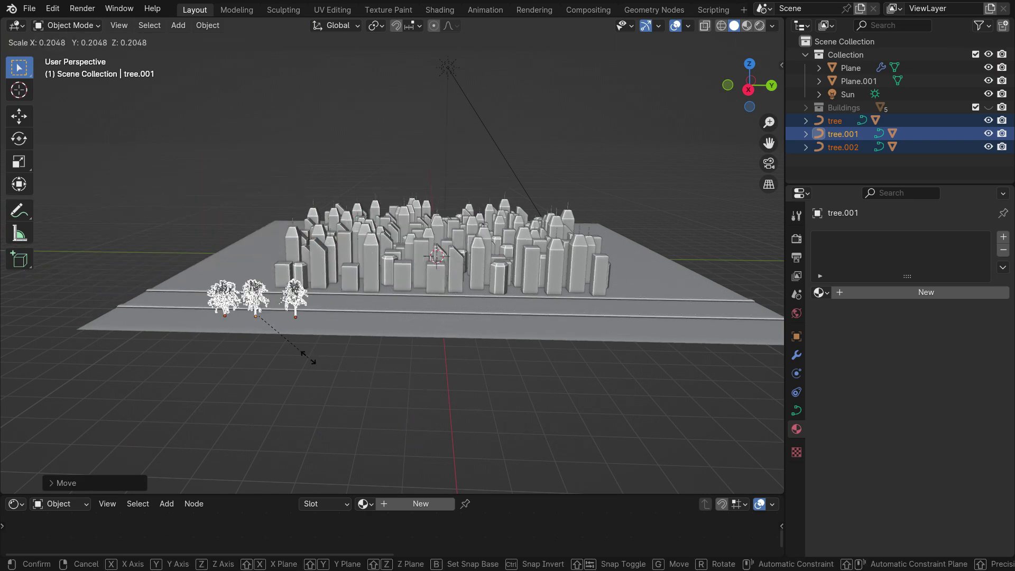
pyautogui.click(281, 343)
pyautogui.scroll(3, 281, 343)
pyautogui.press('s')
pyautogui.click(337, 373)
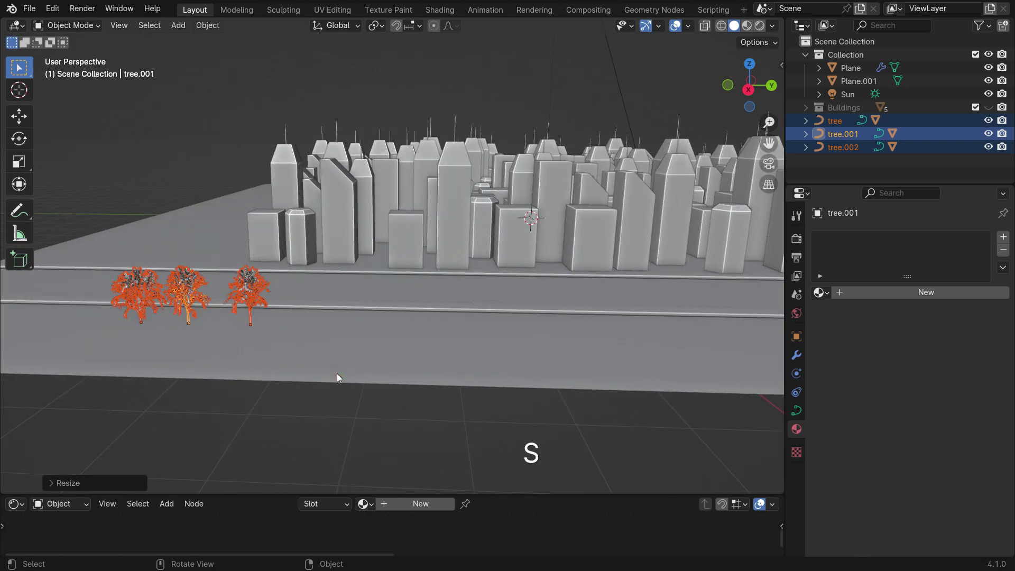
# Slide the trees along the sidewalk on the Y axis.
pyautogui.press('g')
pyautogui.press('y')
pyautogui.click(649, 385)
pyautogui.scroll(-5, 215, 299)
pyautogui.scroll(7, 360, 319)
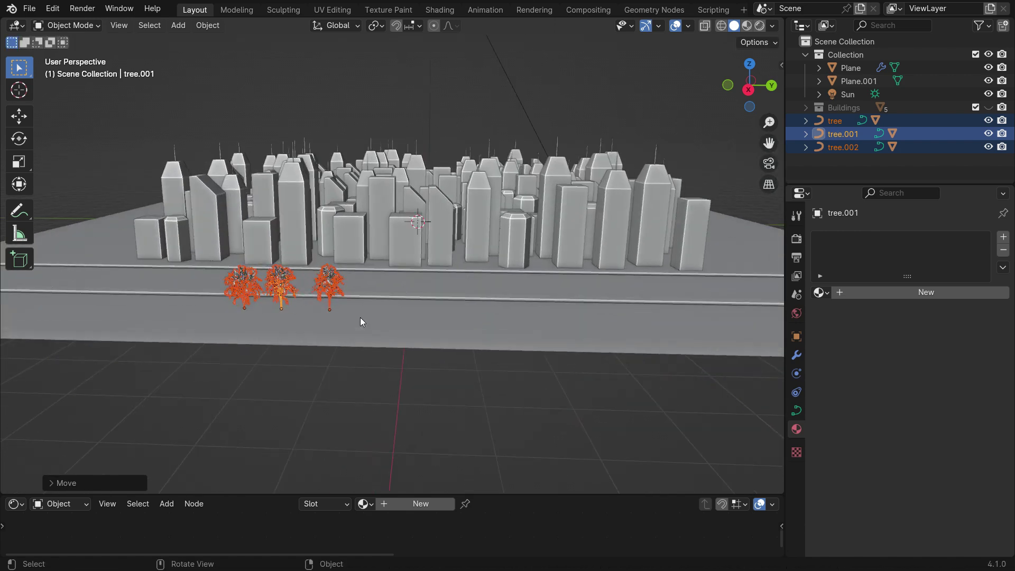
# Adjust the middle tree's spacing along the Y axis.
pyautogui.click(280, 330)
pyautogui.click(273, 304)
pyautogui.moveTo(280, 327); pyautogui.dragTo(290, 327, button='middle')
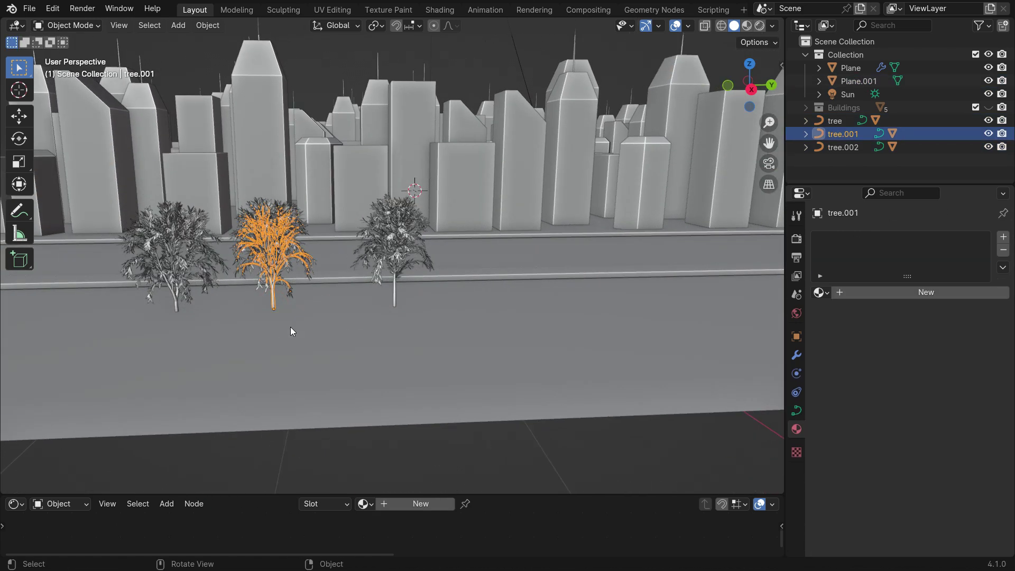
pyautogui.press('g')
pyautogui.press('y')
pyautogui.click(305, 331)
# Duplicate the three trees twice along the sidewalk to make a row of nine.
pyautogui.click(180, 302)
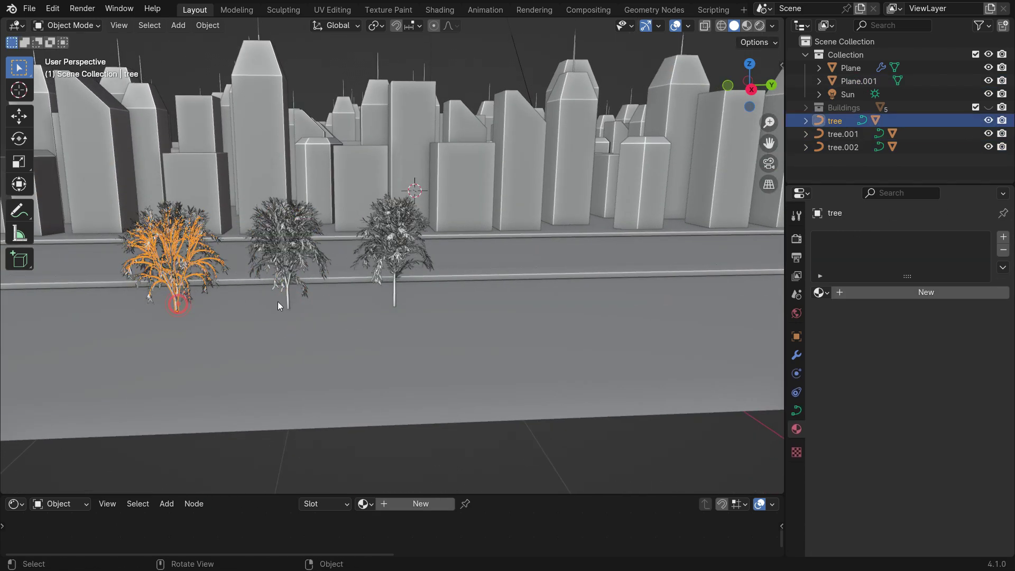
pyautogui.keyDown('shift'); pyautogui.click(296, 238); pyautogui.keyUp('shift')
pyautogui.keyDown('shift'); pyautogui.click(396, 285); pyautogui.keyUp('shift')
pyautogui.scroll(-4, 161, 211)
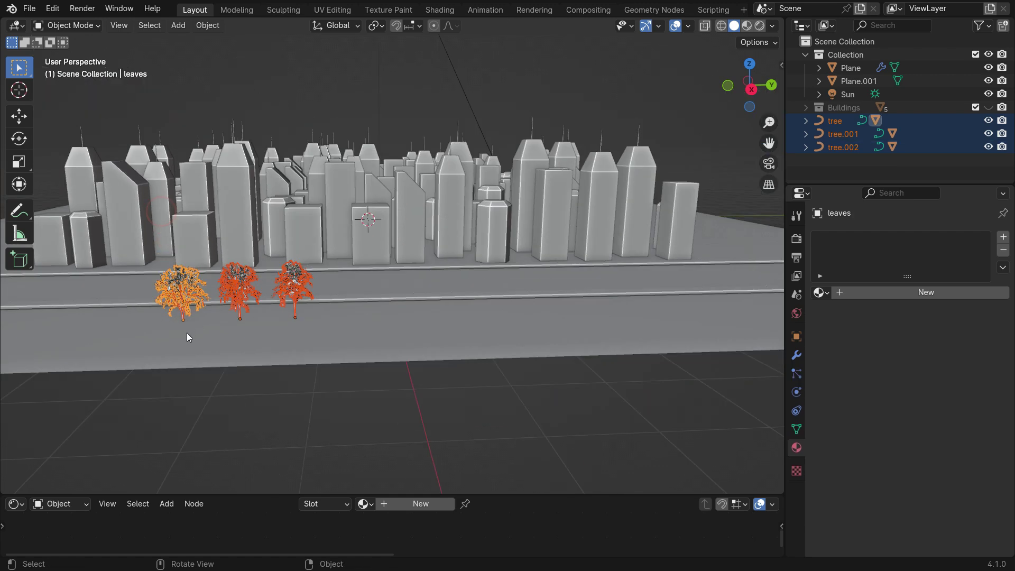
pyautogui.hotkey('shift', 'd')
pyautogui.click(487, 340)
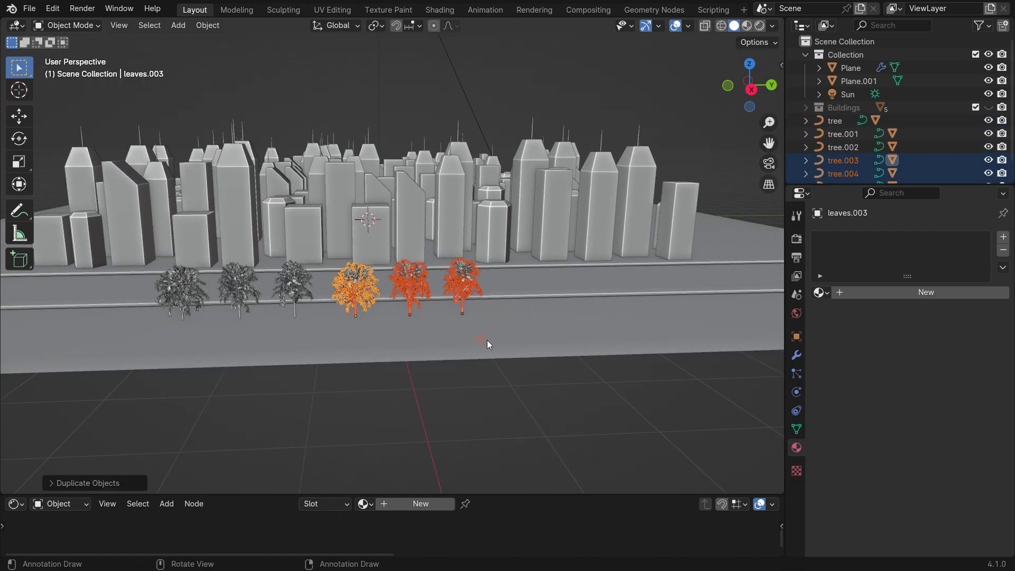
pyautogui.hotkey('shift', 'd')
pyautogui.click(647, 337)
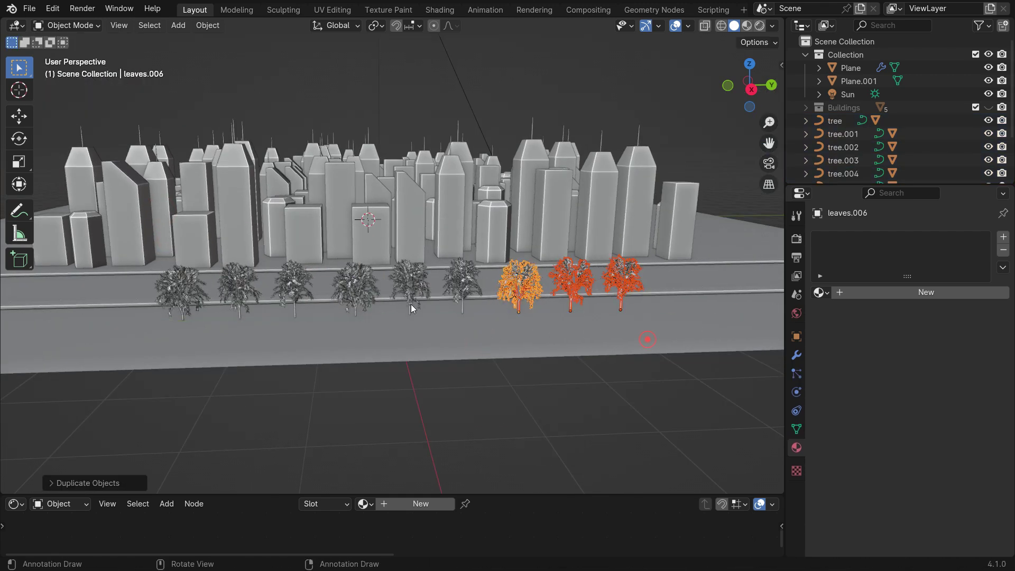
# Add a cube and place it in front of the buildings.
pyautogui.moveTo(411, 304); pyautogui.dragTo(485, 293, button='middle')
pyautogui.scroll(4, 486, 292)
pyautogui.click(380, 125)
pyautogui.hotkey('shift', 'a')
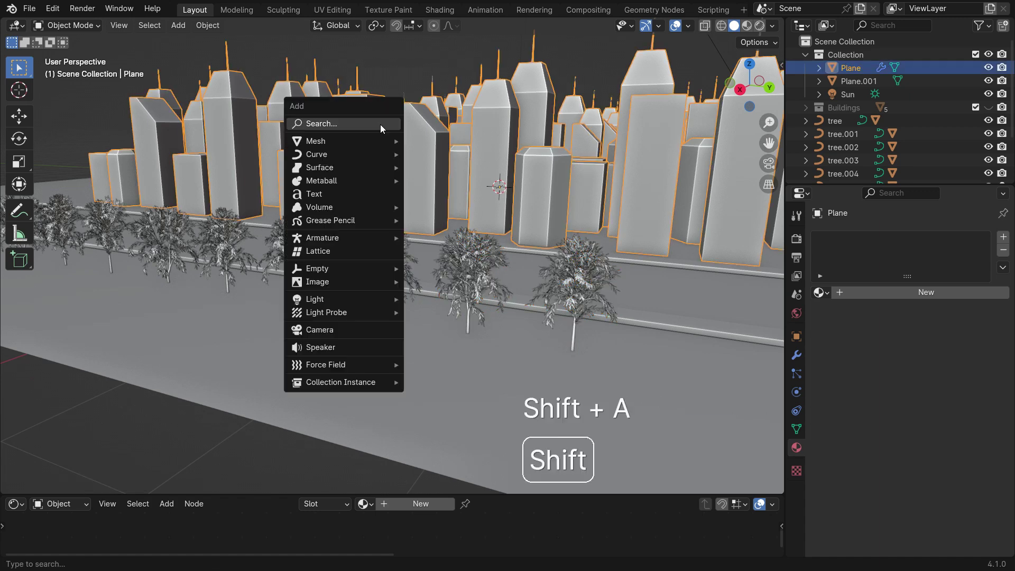
pyautogui.moveTo(317, 138)
pyautogui.click(431, 154)
pyautogui.scroll(-5, 480, 236)
pyautogui.press('g')
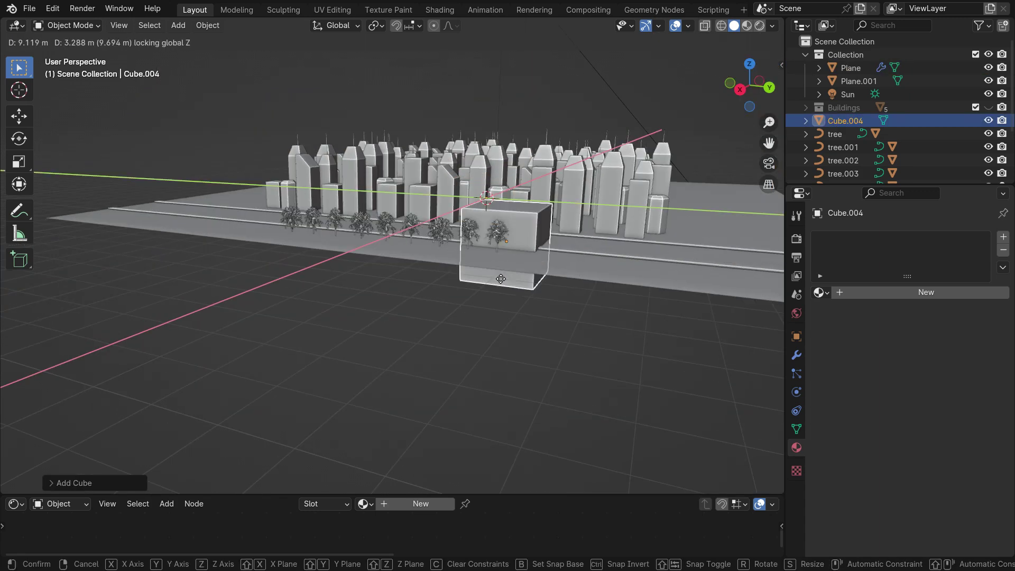
pyautogui.click(499, 288)
pyautogui.scroll(3, 508, 295)
# Lower the cube's top face to flatten it into a thin slab.
pyautogui.press('s')
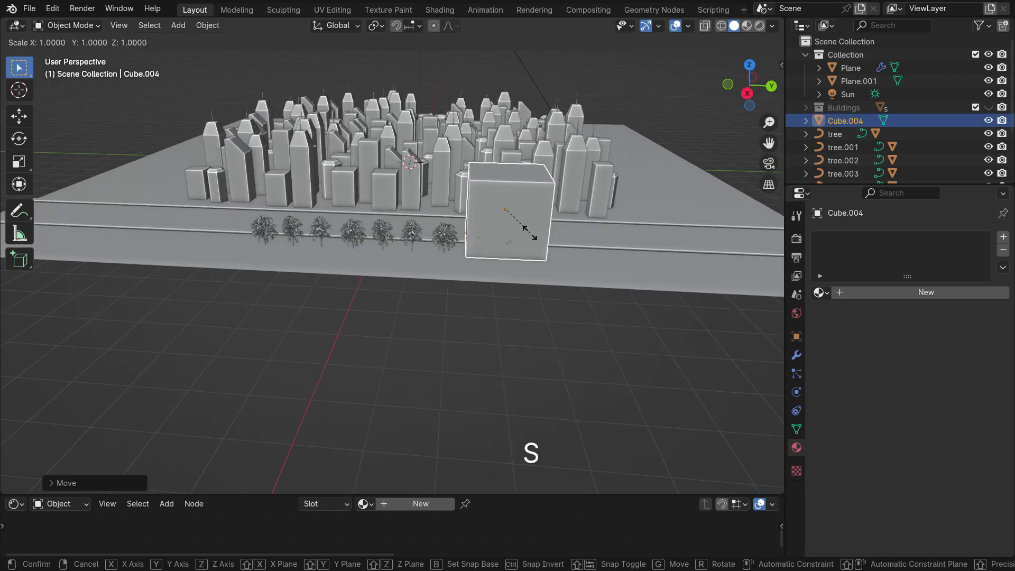
pyautogui.press('Escape')
pyautogui.scroll(3, 525, 247)
pyautogui.press('Tab')
pyautogui.click(529, 125)
pyautogui.press('g')
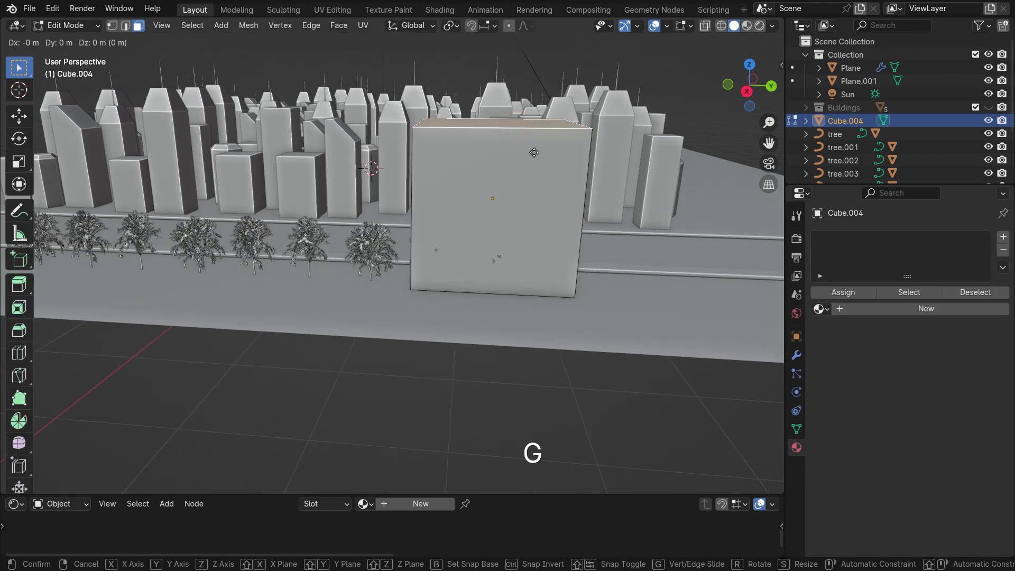
pyautogui.press('z')
pyautogui.click(532, 294)
# Shrink the slab horizontally and move it under a sidewalk tree.
pyautogui.scroll(4, 532, 292)
pyautogui.press('s')
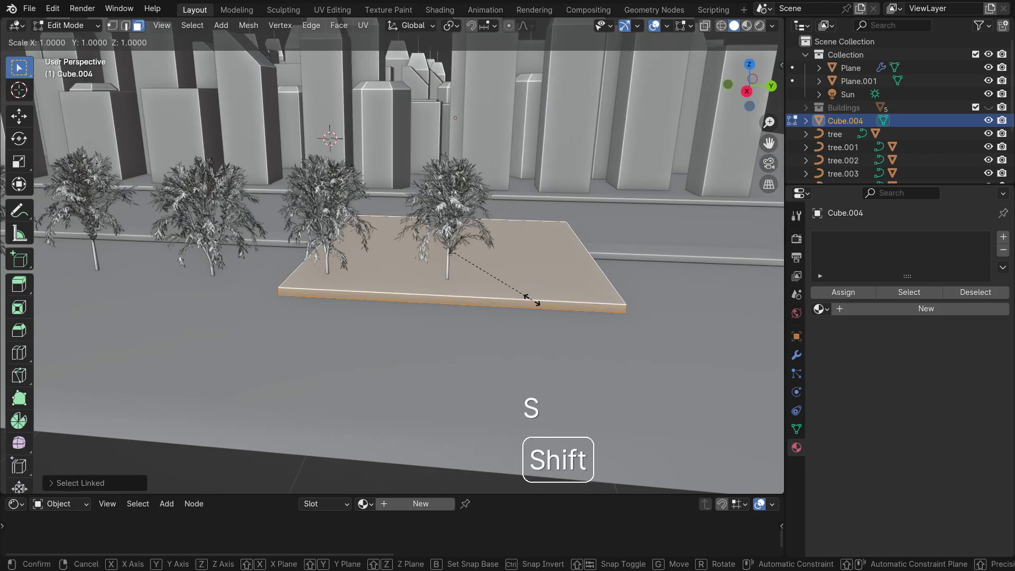
pyautogui.hotkey('shift', 'z')
pyautogui.click(468, 270)
pyautogui.scroll(3, 466, 272)
pyautogui.press('g')
pyautogui.hotkey('shift', 'z')
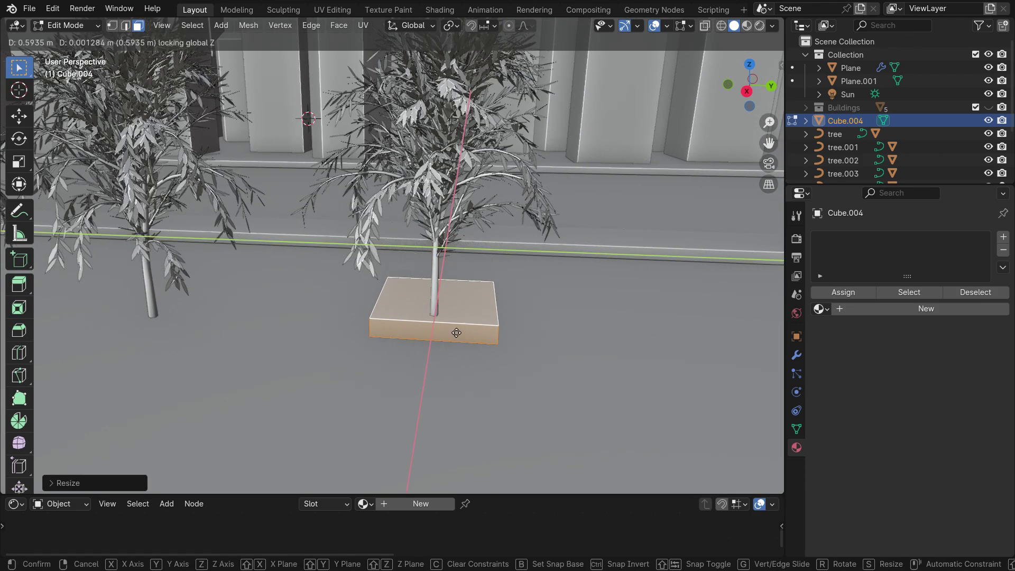
pyautogui.click(457, 334)
# Inset the slab's top face to form the planter rim.
pyautogui.scroll(-3, 457, 334)
pyautogui.moveTo(456, 334); pyautogui.dragTo(475, 333, button='middle')
pyautogui.scroll(3, 465, 327)
pyautogui.click(459, 309)
pyautogui.press('i')
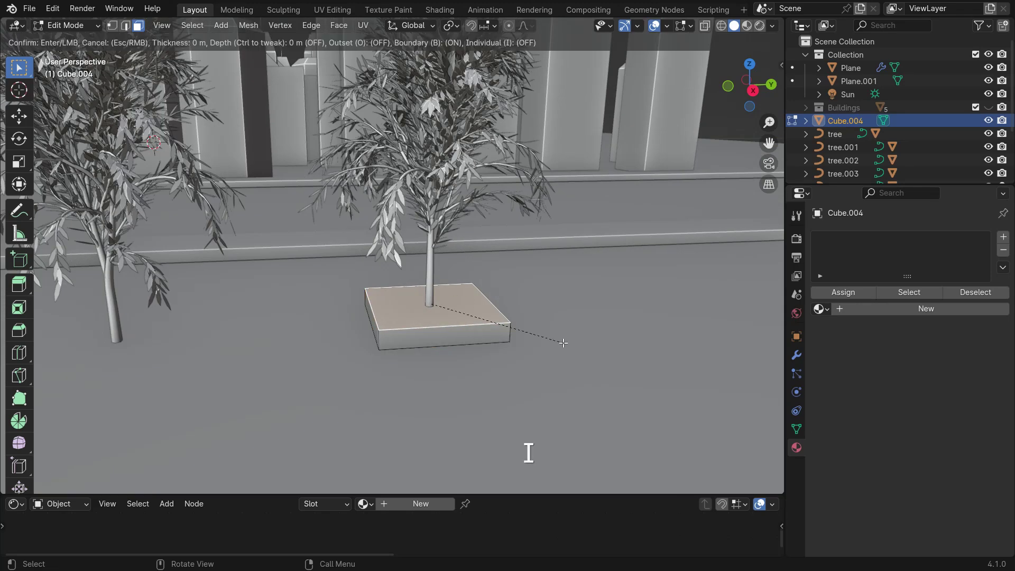
pyautogui.click(548, 345)
# Extrude the planter's inner face downward to hollow it, then view the scene in rendered shading.
pyautogui.press('e')
pyautogui.click(546, 355)
pyautogui.scroll(-3, 539, 353)
pyautogui.moveTo(534, 351); pyautogui.dragTo(477, 359, button='middle')
pyautogui.press('Tab')
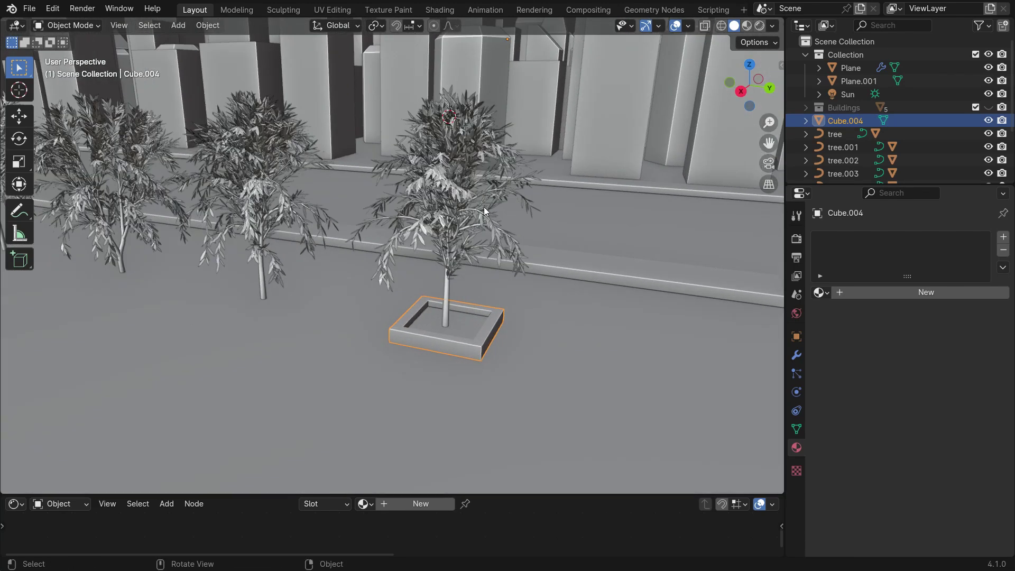
pyautogui.click(506, 98)
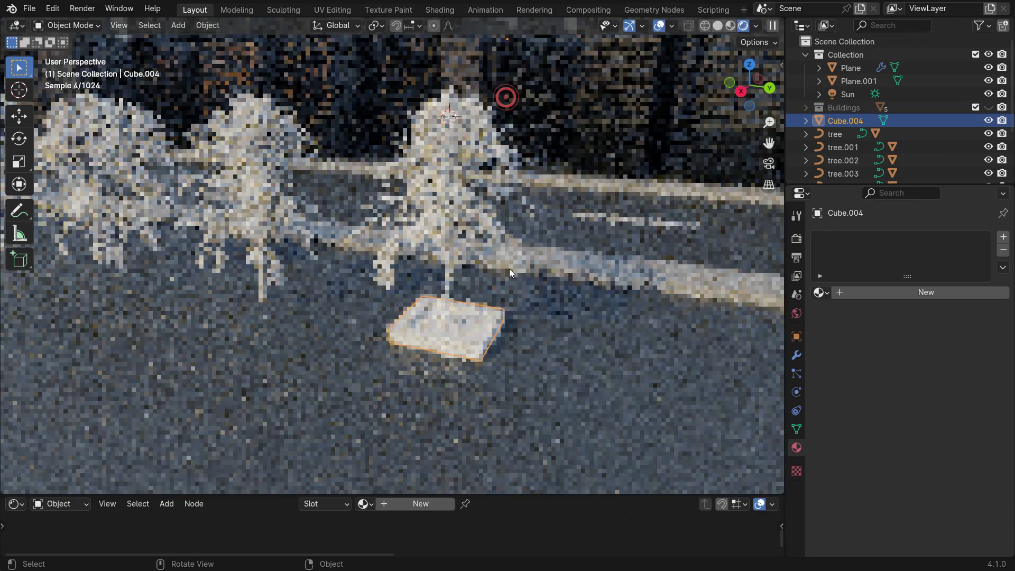
pyautogui.moveTo(459, 338); pyautogui.dragTo(464, 309, button='middle')
pyautogui.scroll(3, 465, 310)
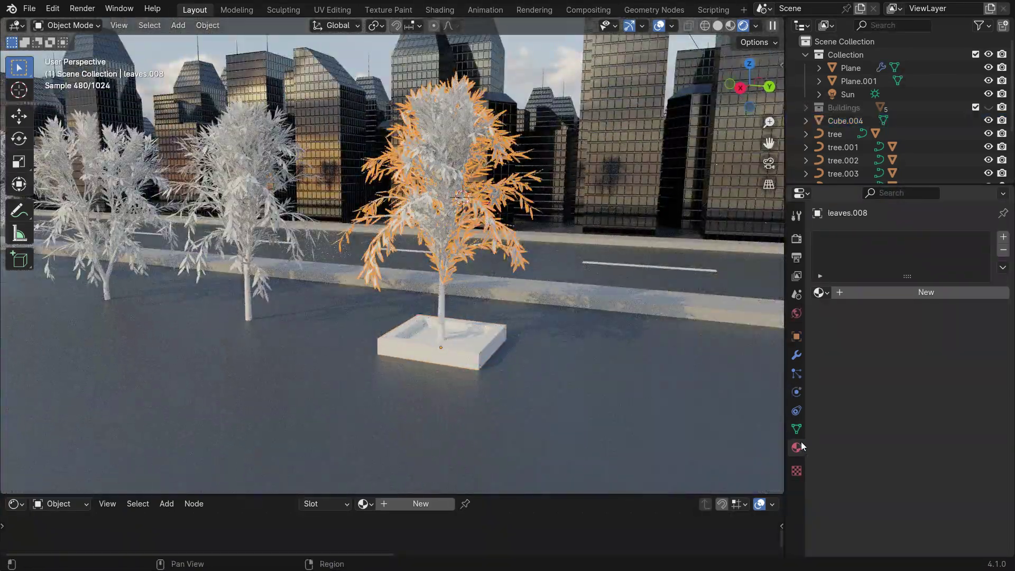
# Create a new dark green material for the planter tree's leaves.
pyautogui.click(894, 299)
pyautogui.click(931, 374)
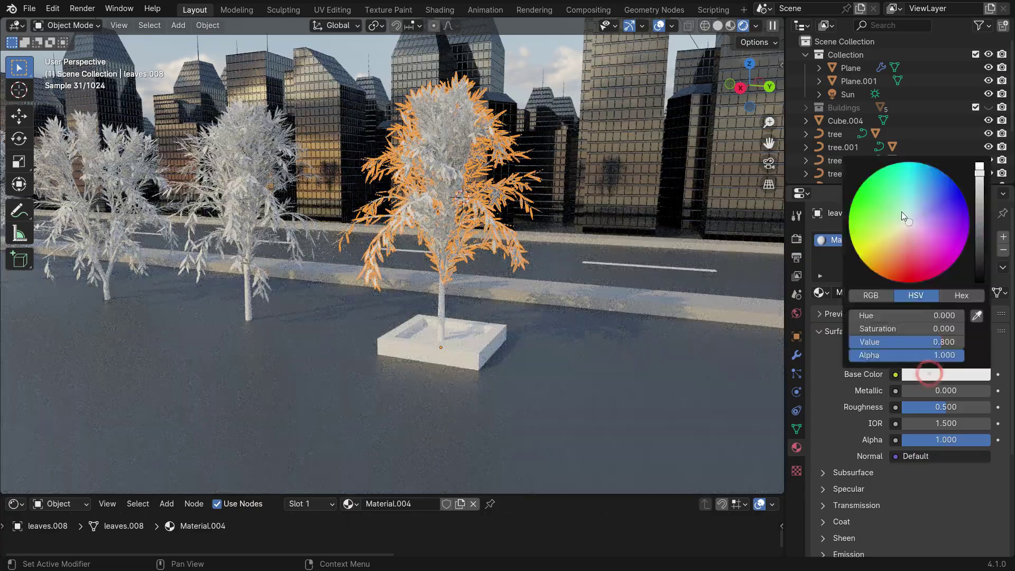
pyautogui.click(870, 203)
pyautogui.moveTo(979, 168); pyautogui.dragTo(979, 239)
# Give the planter tree's trunk a new dark brown material.
pyautogui.click(441, 301)
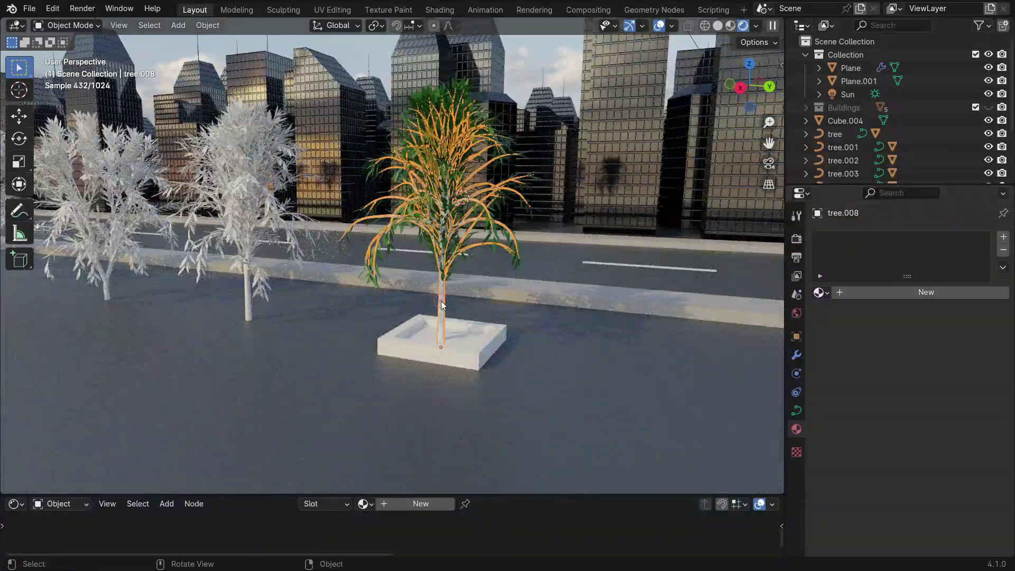
pyautogui.click(838, 297)
pyautogui.click(918, 375)
pyautogui.moveTo(903, 234); pyautogui.dragTo(890, 273)
pyautogui.moveTo(980, 193); pyautogui.dragTo(979, 253)
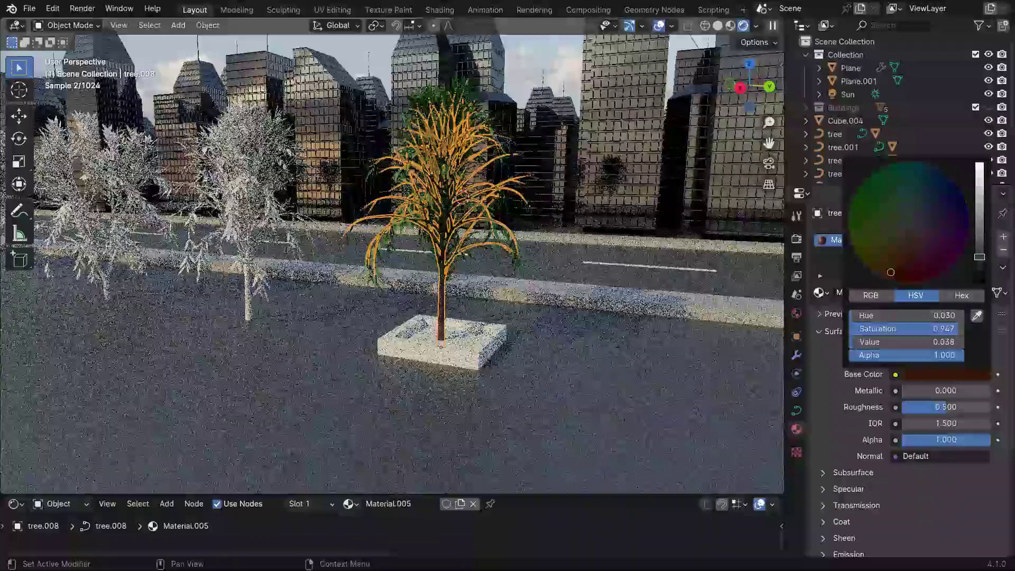
pyautogui.click(494, 292)
# Reuse Material.004 for the leaves and Material.005 for the trunks of the next two trees.
pyautogui.click(282, 210)
pyautogui.click(824, 292)
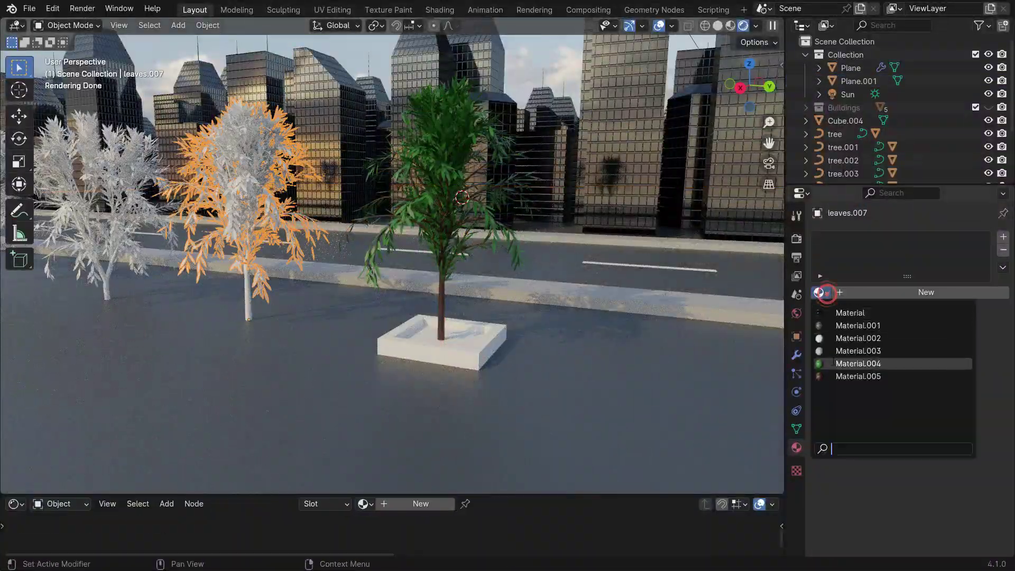
pyautogui.click(846, 363)
pyautogui.click(248, 307)
pyautogui.click(822, 292)
pyautogui.click(834, 376)
pyautogui.keyDown('shift'); pyautogui.moveTo(434, 323); pyautogui.dragTo(582, 341, button='middle'); pyautogui.keyUp('shift')
pyautogui.click(329, 182)
pyautogui.click(820, 293)
pyautogui.click(828, 361)
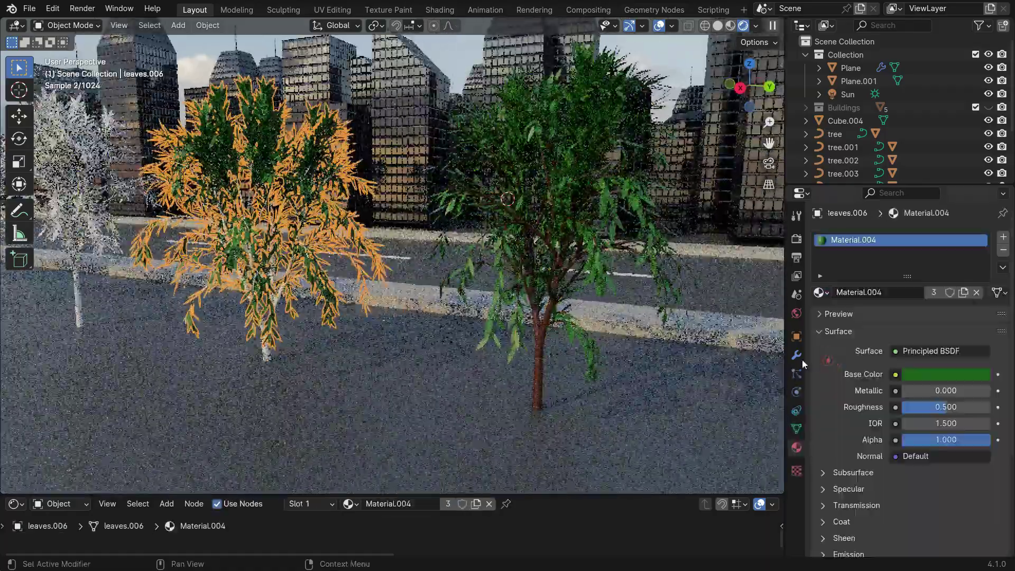
pyautogui.click(267, 348)
pyautogui.click(821, 293)
pyautogui.click(823, 376)
# Colour the fourth tree with Material.004 leaves and a Material.005 trunk.
pyautogui.scroll(-3, 430, 374)
pyautogui.keyDown('shift'); pyautogui.moveTo(430, 374); pyautogui.dragTo(471, 389, button='middle'); pyautogui.keyUp('shift')
pyautogui.click(252, 238)
pyautogui.click(819, 293)
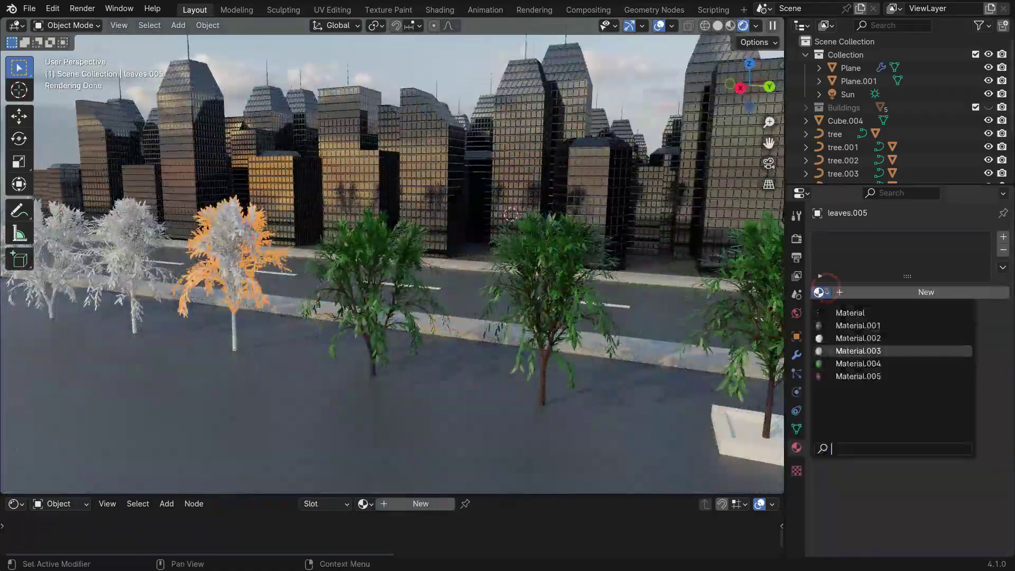
pyautogui.click(841, 362)
pyautogui.scroll(5, 238, 329)
pyautogui.click(220, 334)
pyautogui.click(823, 293)
pyautogui.click(835, 376)
pyautogui.scroll(-6, 458, 338)
pyautogui.scroll(6, 333, 312)
# Apply the green leaf and brown trunk materials to two more trees further along.
pyautogui.click(394, 265)
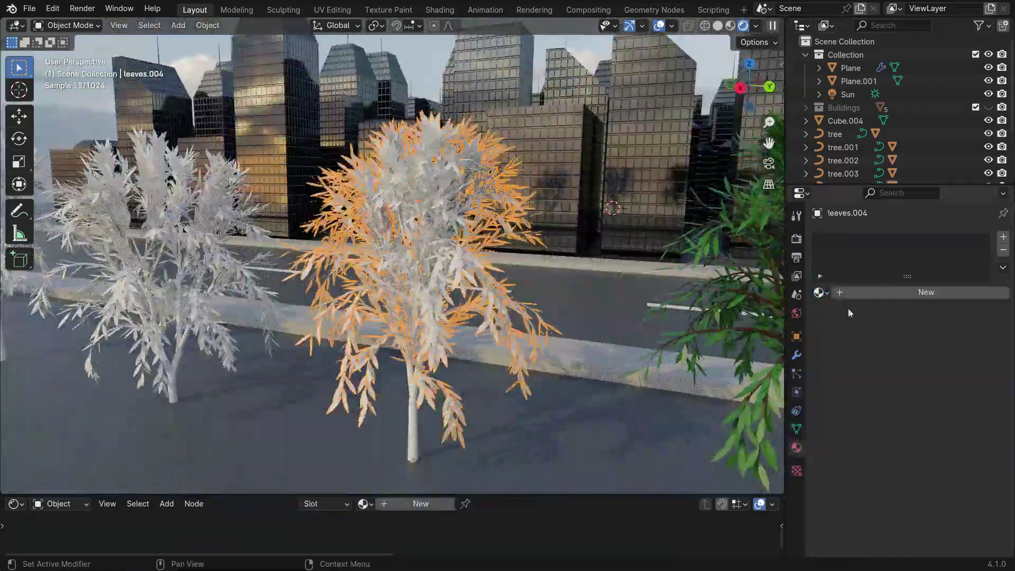
pyautogui.click(821, 292)
pyautogui.click(841, 362)
pyautogui.click(412, 421)
pyautogui.click(824, 292)
pyautogui.click(837, 376)
pyautogui.click(224, 264)
pyautogui.click(820, 293)
pyautogui.click(830, 365)
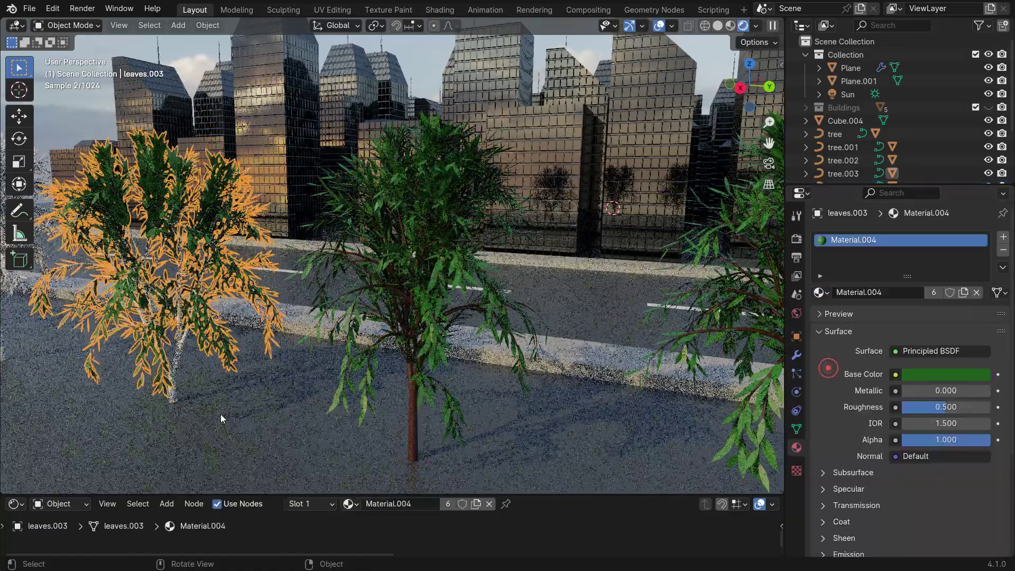
pyautogui.click(173, 390)
pyautogui.click(820, 293)
pyautogui.click(832, 376)
pyautogui.scroll(-6, 571, 322)
pyautogui.scroll(6, 339, 300)
# Assign the green leaf material to the middle tree's leaves and to Leaves.001.
pyautogui.click(368, 285)
pyautogui.click(820, 292)
pyautogui.click(858, 363)
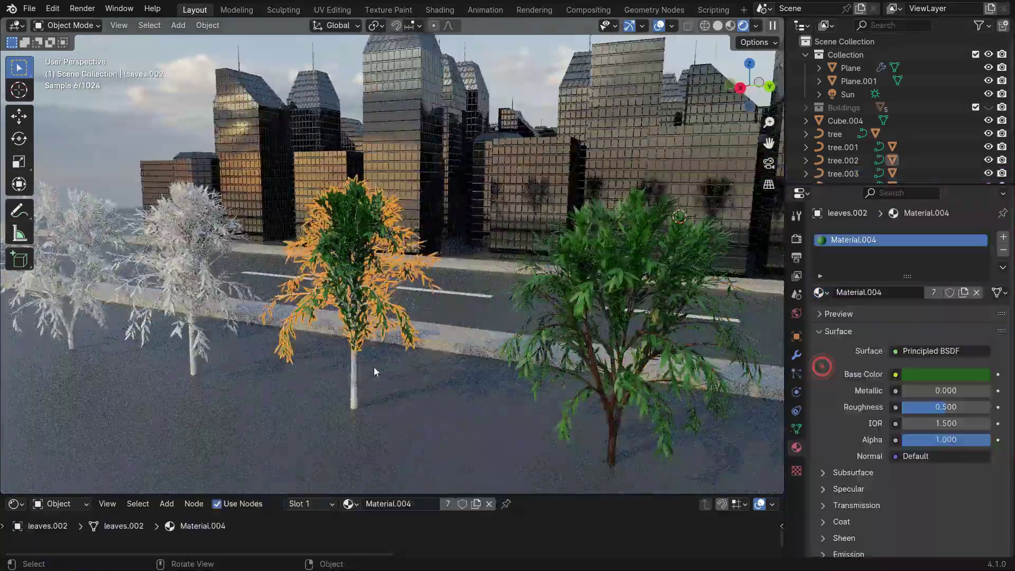
pyautogui.click(344, 227)
pyautogui.click(820, 293)
pyautogui.click(858, 363)
pyautogui.click(180, 243)
pyautogui.click(820, 292)
pyautogui.click(824, 364)
# Assign the brown bark material to the trunk tree.001.
pyautogui.click(192, 362)
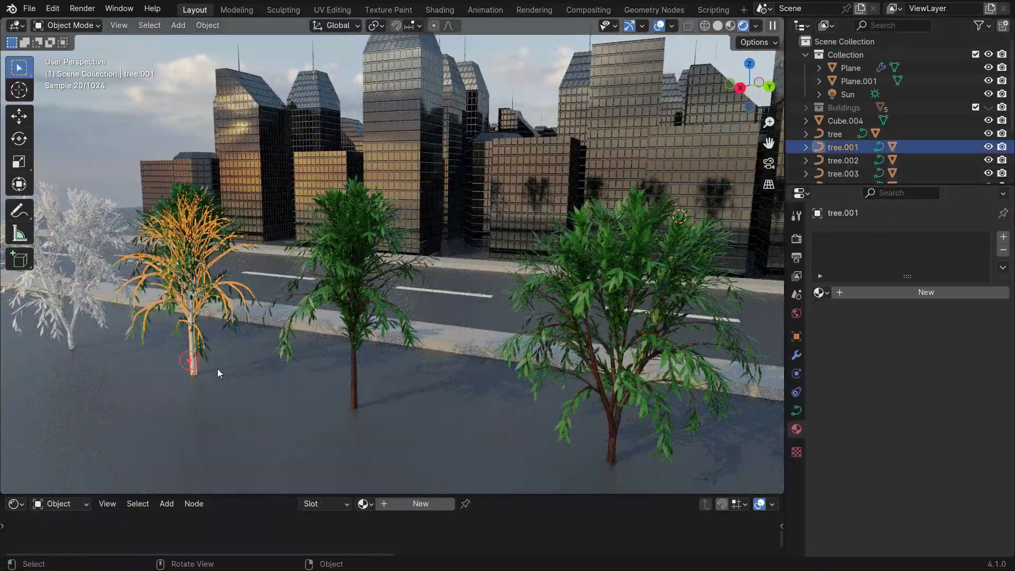
pyautogui.click(821, 293)
pyautogui.click(830, 376)
pyautogui.keyDown('shift'); pyautogui.moveTo(211, 317); pyautogui.dragTo(465, 328, button='middle'); pyautogui.keyUp('shift')
pyautogui.scroll(4, 327, 296)
pyautogui.click(259, 275)
# Give the last white tree Material.004 leaves and a Material.005 trunk.
pyautogui.click(821, 292)
pyautogui.click(822, 364)
pyautogui.click(285, 372)
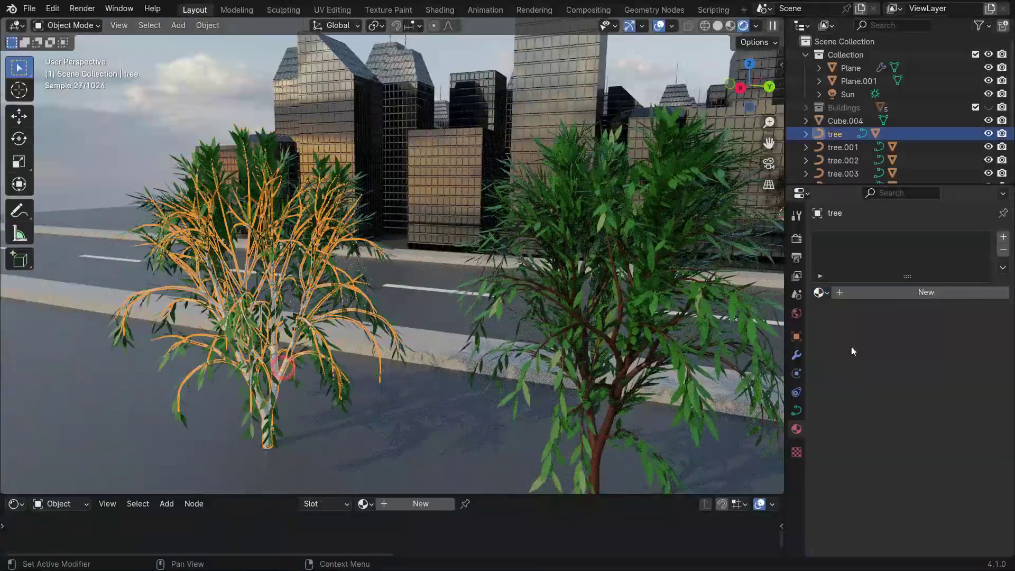
pyautogui.click(820, 292)
pyautogui.click(833, 375)
pyautogui.scroll(-12, 280, 312)
pyautogui.click(597, 370)
# In Edit Mode, give planter Cube.004 a new dark orange-brown Material.006.
pyautogui.scroll(9, 491, 355)
pyautogui.click(482, 358)
pyautogui.press('Tab')
pyautogui.scroll(3, 482, 357)
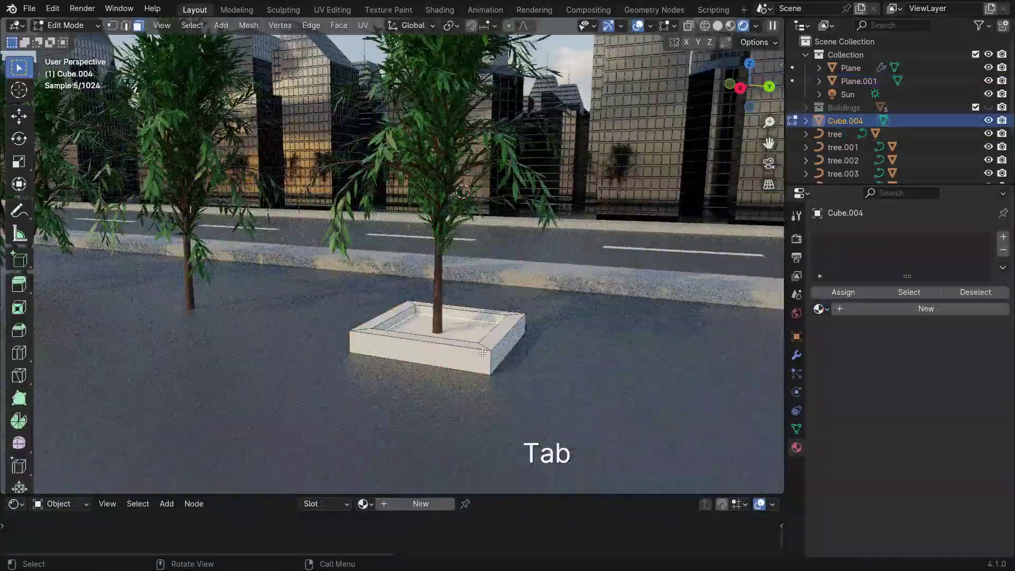
pyautogui.click(947, 292)
pyautogui.click(946, 391)
pyautogui.moveTo(980, 189); pyautogui.dragTo(980, 240)
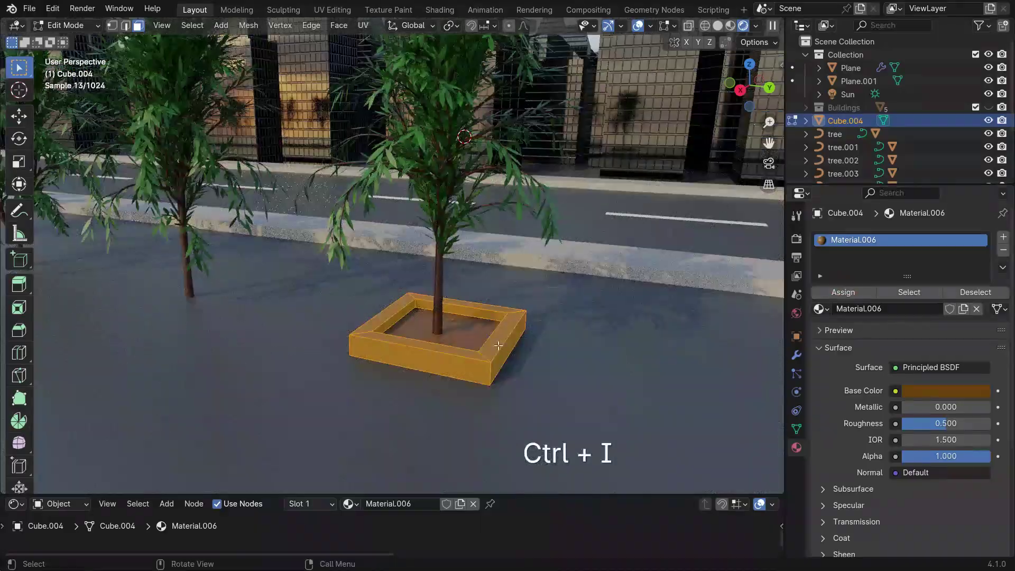
# Add a second material slot with a dark grey Material.007, then leave Edit Mode.
pyautogui.click(1003, 236)
pyautogui.click(898, 330)
pyautogui.click(946, 412)
pyautogui.moveTo(980, 213); pyautogui.dragTo(980, 257)
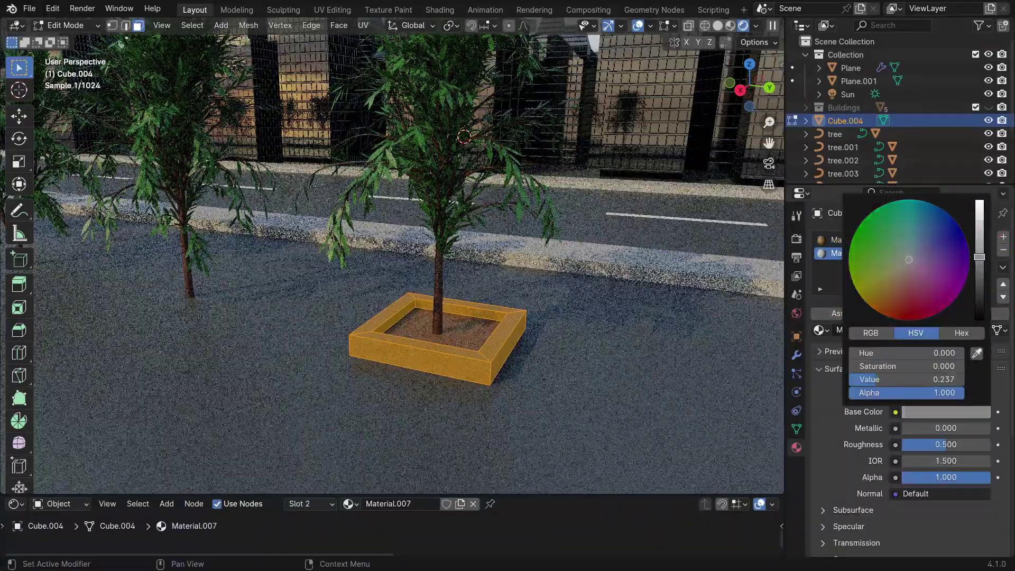
pyautogui.click(525, 365)
pyautogui.scroll(-3, 501, 385)
pyautogui.press('Tab')
# In Right Orthographic view, duplicate the planter along Y under the first three trees.
pyautogui.press('KP_3')
pyautogui.hotkey('shift', 'd')
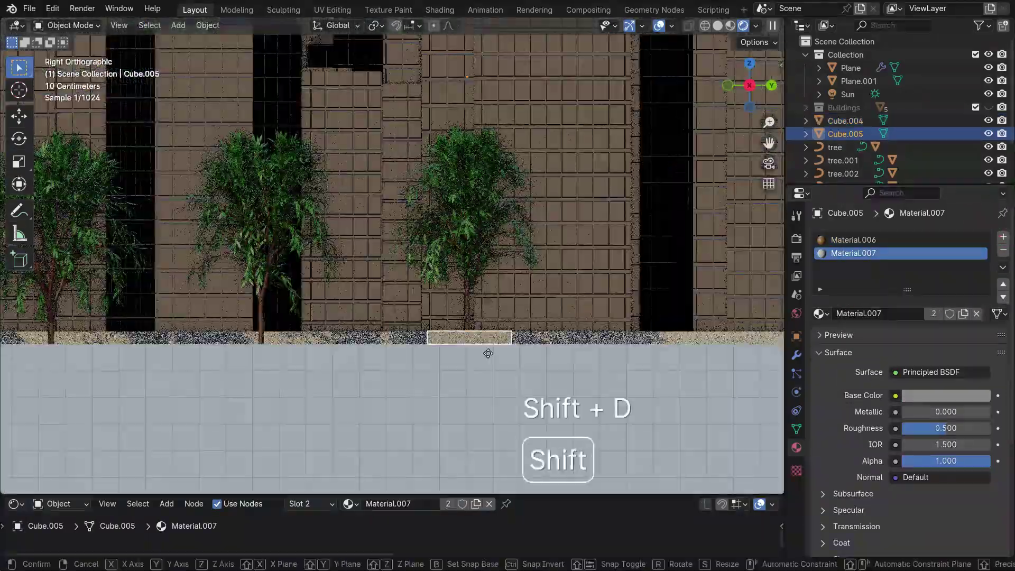
pyautogui.press('y')
pyautogui.click(277, 369)
pyautogui.scroll(-4, 466, 359)
pyautogui.scroll(4, 322, 358)
pyautogui.scroll(-3, 480, 354)
pyautogui.hotkey('shift', 'd')
pyautogui.press('y')
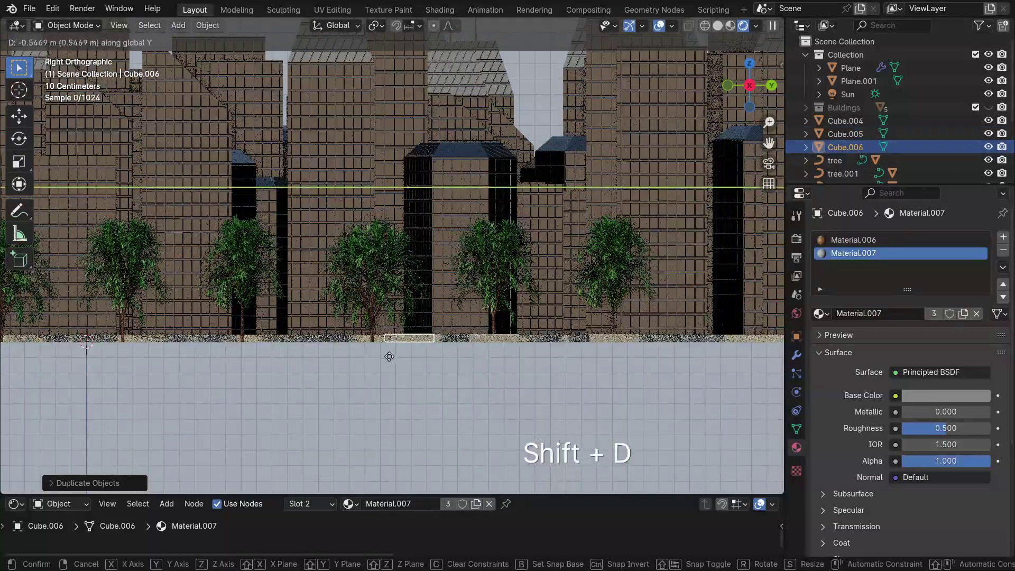
pyautogui.click(358, 369)
pyautogui.hotkey('shift', 'd')
pyautogui.press('y')
pyautogui.click(227, 377)
# Add another Y-constrained planter copy and place Cube.008 under its tree in solid shading.
pyautogui.keyDown('shift'); pyautogui.moveTo(315, 363); pyautogui.dragTo(510, 370, button='middle'); pyautogui.keyUp('shift')
pyautogui.hotkey('shift', 'd')
pyautogui.press('y')
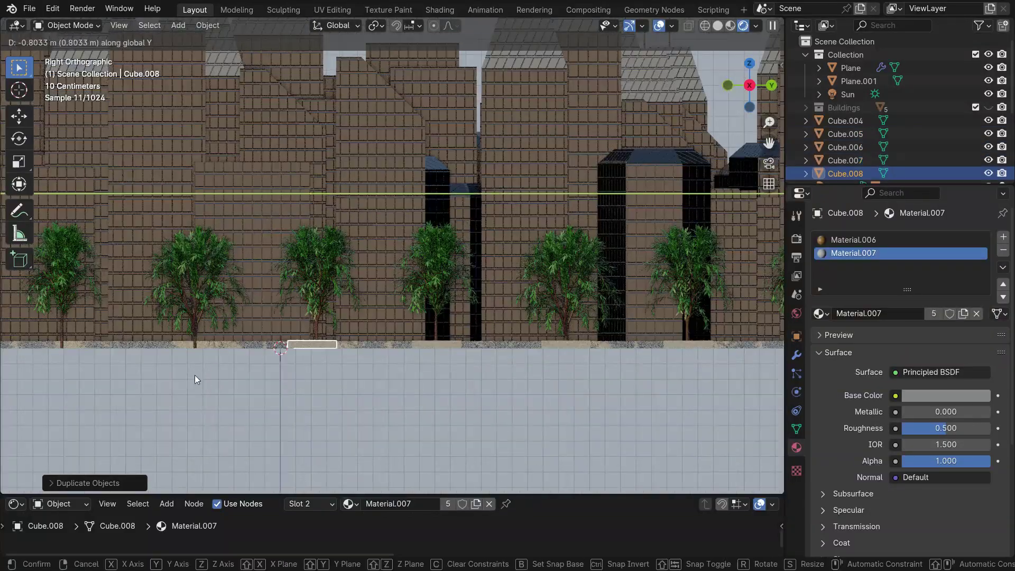
pyautogui.click(194, 375)
pyautogui.press('z')
pyautogui.click(427, 379)
pyautogui.scroll(3, 480, 376)
pyautogui.keyDown('shift'); pyautogui.moveTo(293, 418); pyautogui.dragTo(440, 393, button='middle'); pyautogui.keyUp('shift')
pyautogui.click(452, 400)
pyautogui.scroll(-3, 442, 391)
# Duplicate the planter along Y as Cube.009, Cube.010 and Cube.011 under the next trees.
pyautogui.hotkey('shift', 'd')
pyautogui.press('y')
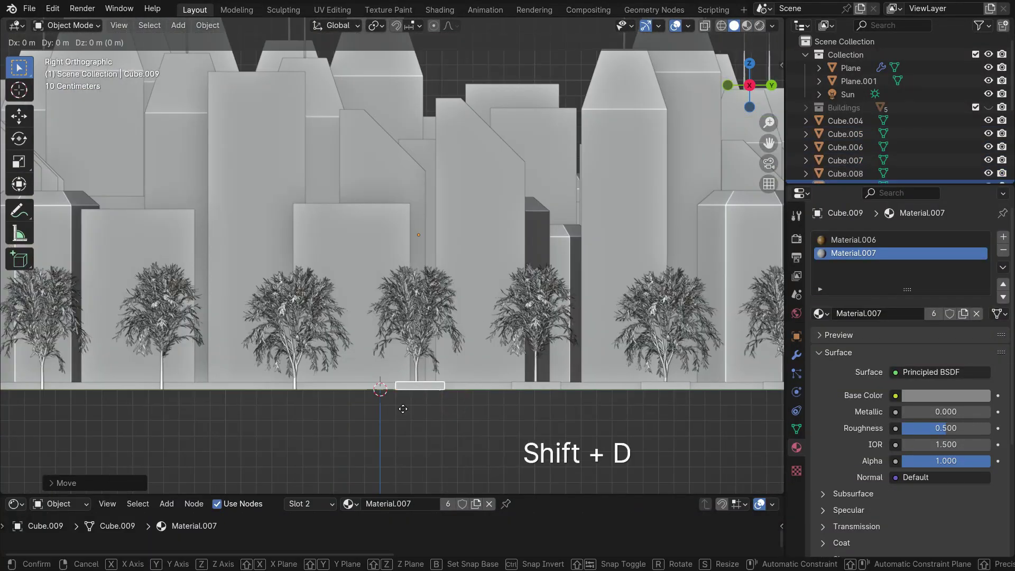
pyautogui.click(276, 421)
pyautogui.scroll(-4, 365, 407)
pyautogui.scroll(6, 288, 404)
pyautogui.hotkey('shift', 'd')
pyautogui.press('y')
pyautogui.click(68, 459)
pyautogui.keyDown('shift'); pyautogui.moveTo(243, 459); pyautogui.dragTo(427, 434, button='middle'); pyautogui.keyUp('shift')
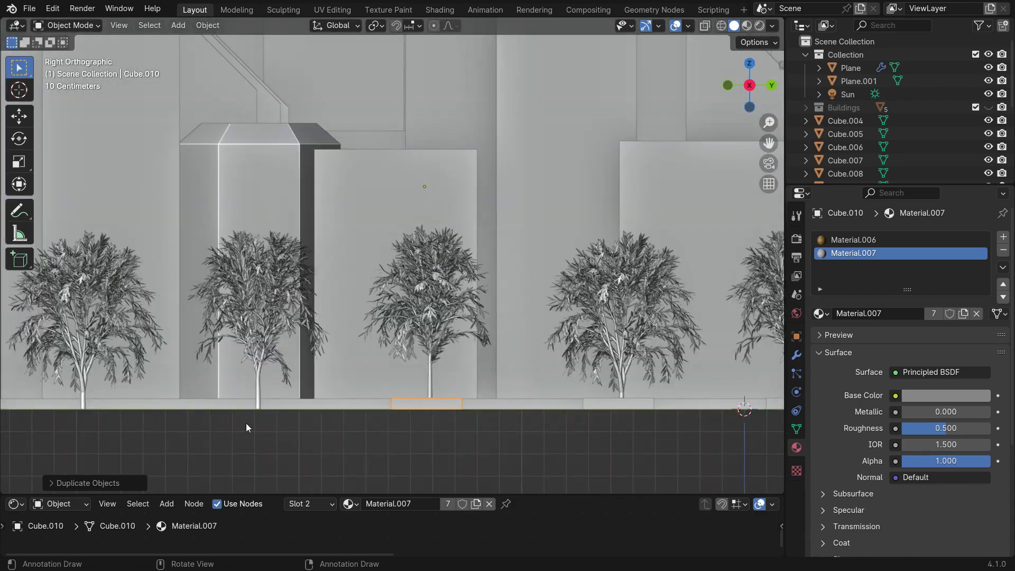
pyautogui.hotkey('shift', 'd')
pyautogui.press('y')
pyautogui.click(63, 439)
# Move Cube.012 along Y under the last tree of the row.
pyautogui.scroll(1, 263, 417)
pyautogui.keyDown('shift'); pyautogui.moveTo(263, 417); pyautogui.dragTo(338, 416, button='middle'); pyautogui.keyUp('shift')
pyautogui.press('g')
pyautogui.press('y')
pyautogui.click(348, 423)
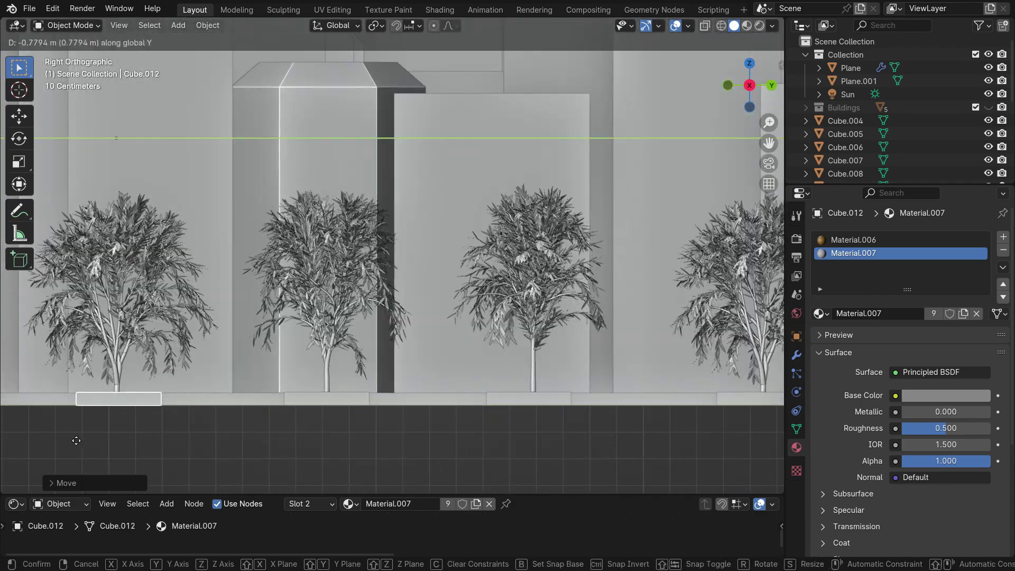
pyautogui.click(76, 440)
pyautogui.scroll(-8, 317, 418)
pyautogui.moveTo(423, 391)
pyautogui.mouseDown(button='middle')
pyautogui.moveTo(440, 421)
pyautogui.moveTo(389, 407)
pyautogui.mouseUp(button='middle')
pyautogui.scroll(3, 475, 423)
# Switch the viewport to Rendered shading to check the planters.
pyautogui.press('z')
pyautogui.click(458, 339)
pyautogui.scroll(2, 412, 296)
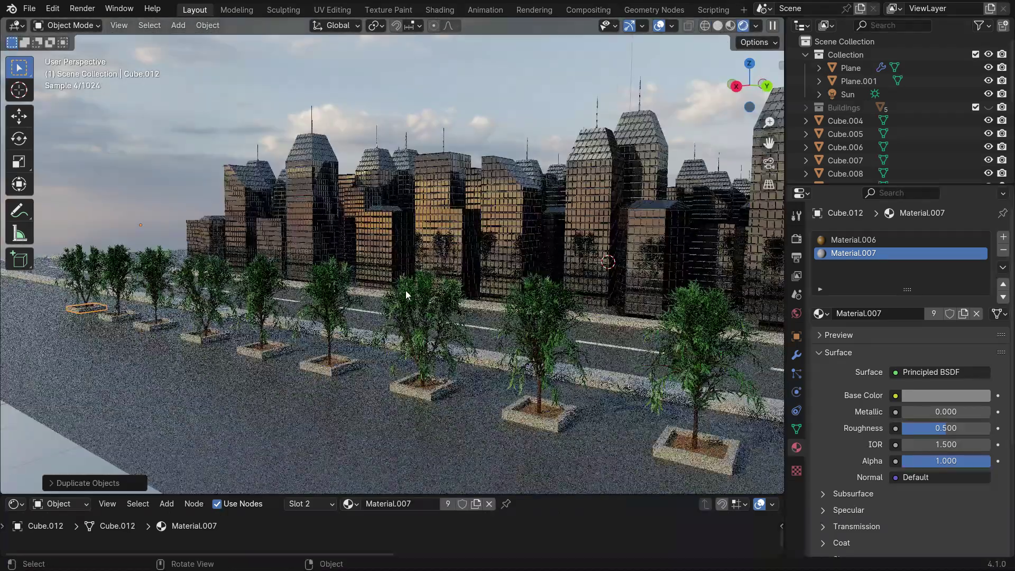
pyautogui.scroll(-4, 405, 291)
pyautogui.scroll(5, 398, 398)
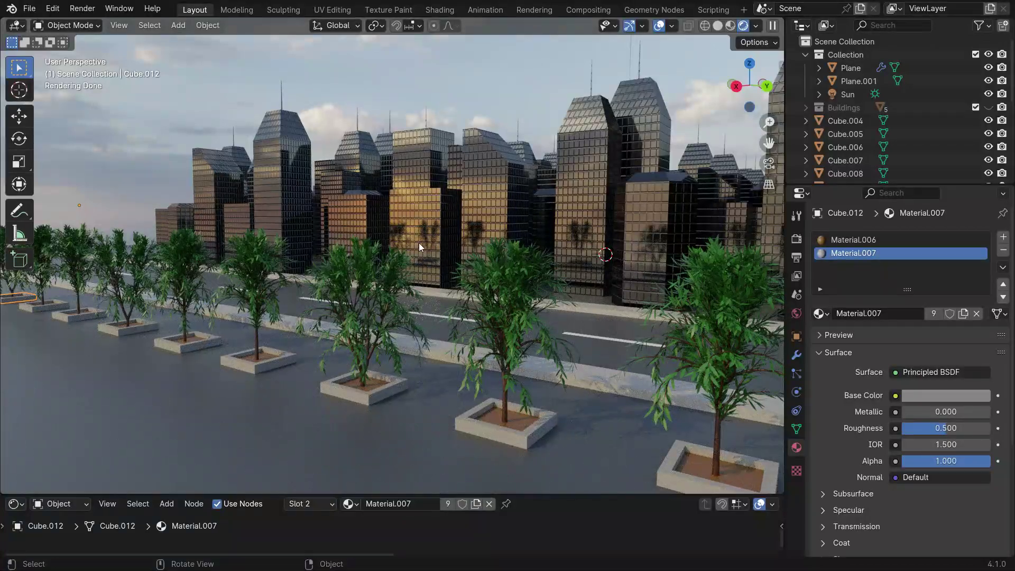
# Add a camera and align it to the current view with Ctrl+Alt+Numpad0.
pyautogui.click(175, 27)
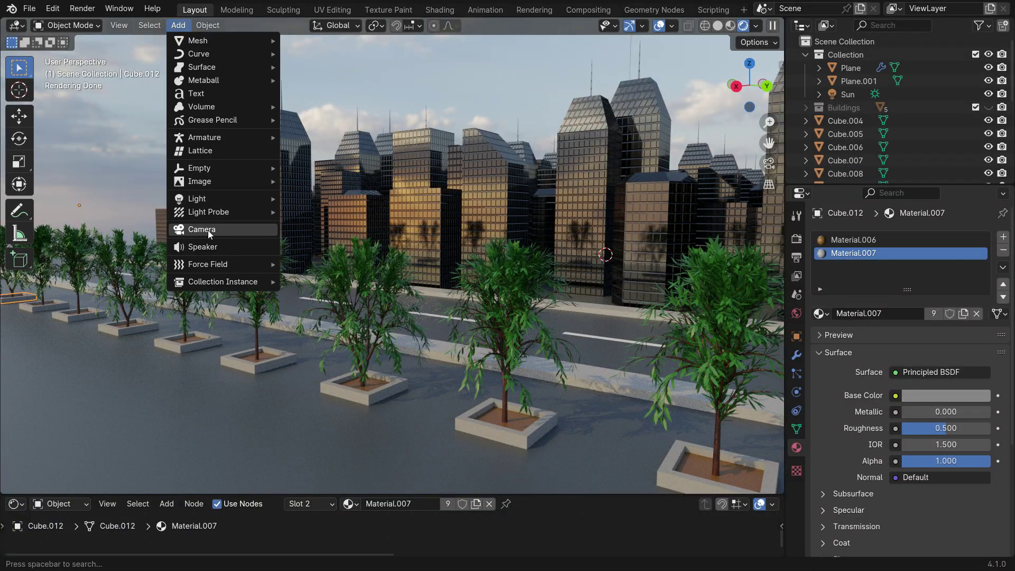
pyautogui.click(239, 231)
pyautogui.press('ctrl+alt+KP_0')
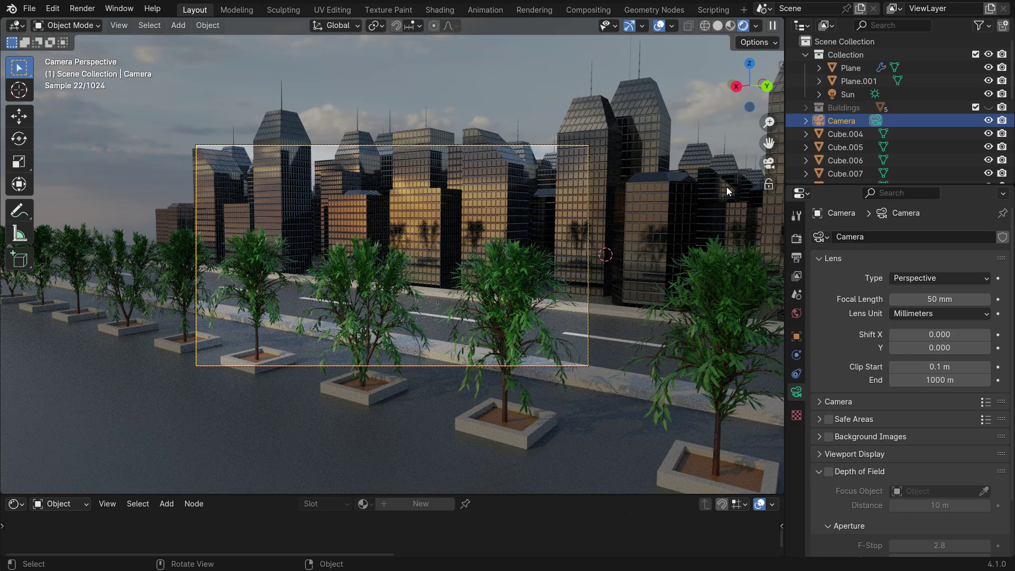
# With Lock Camera to View, frame the tree-lined street with the skyscrapers behind.
pyautogui.click(429, 420)
pyautogui.moveTo(430, 420); pyautogui.dragTo(427, 399, button='middle')
pyautogui.scroll(-4, 393, 275)
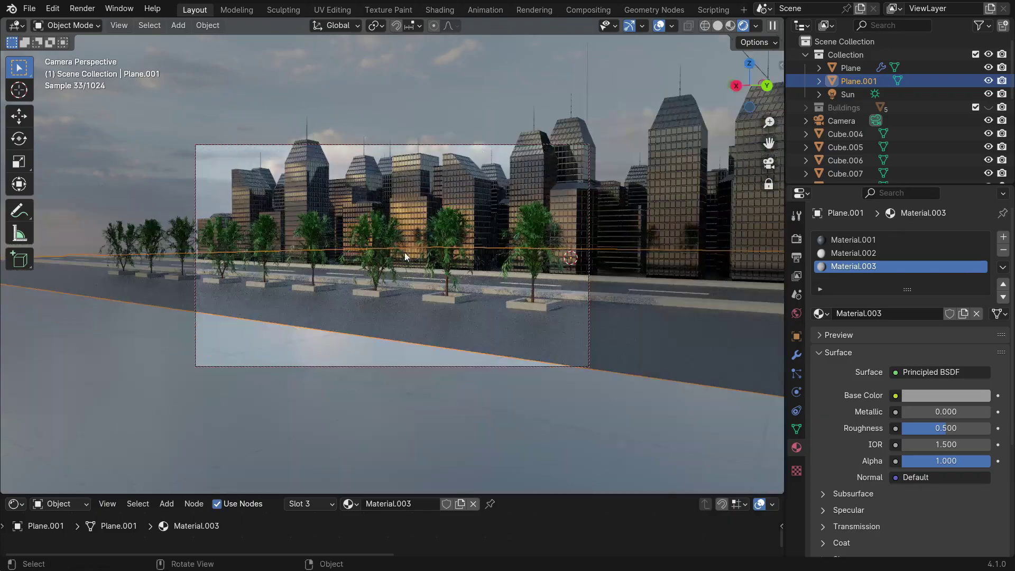
pyautogui.keyDown('shift'); pyautogui.moveTo(404, 252); pyautogui.dragTo(407, 290, button='middle'); pyautogui.keyUp('shift')
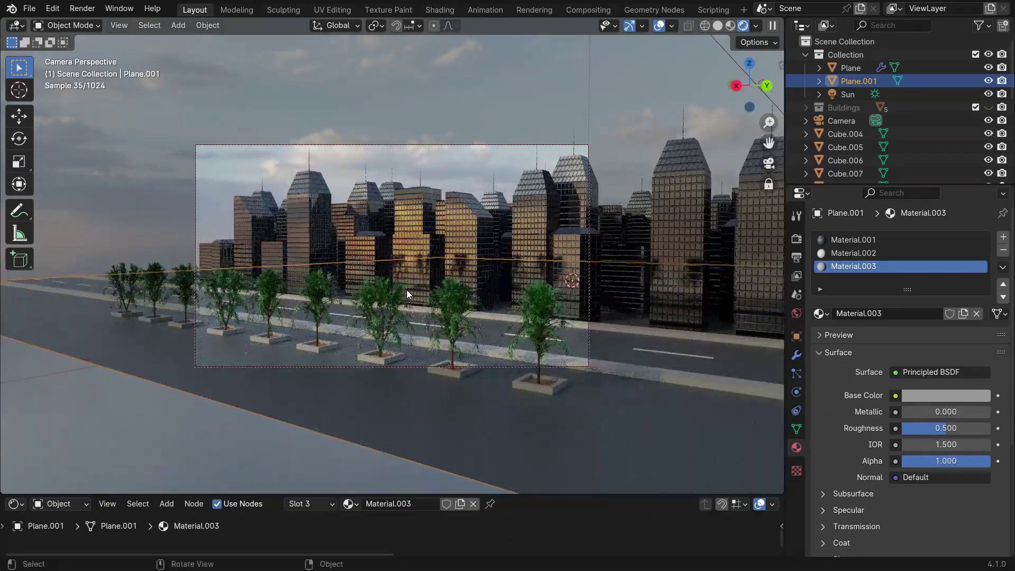
pyautogui.click(764, 182)
# In Render Properties, set Color Management's View Transform to Standard with 128 max samples.
pyautogui.click(797, 235)
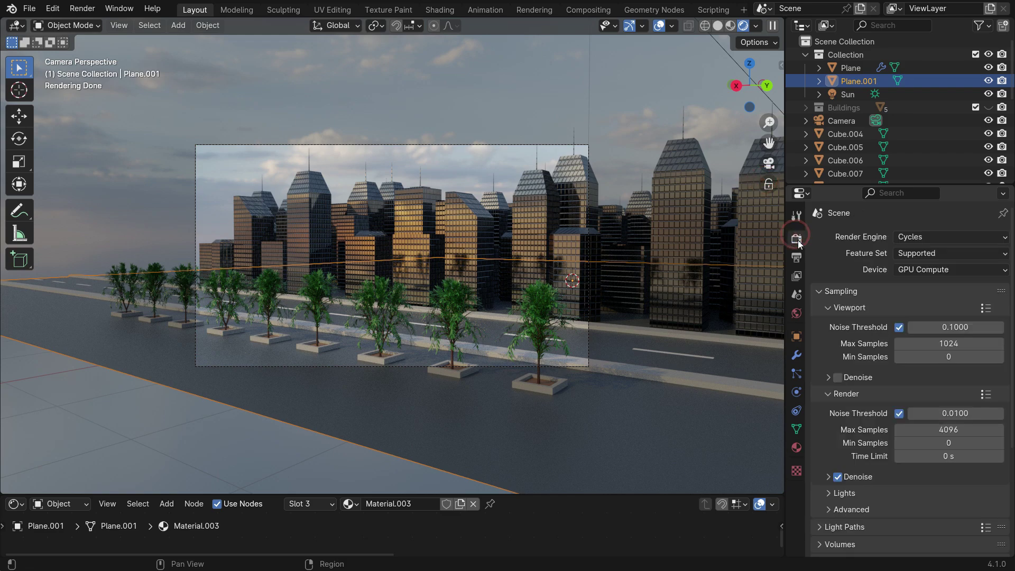
pyautogui.scroll(2, 512, 291)
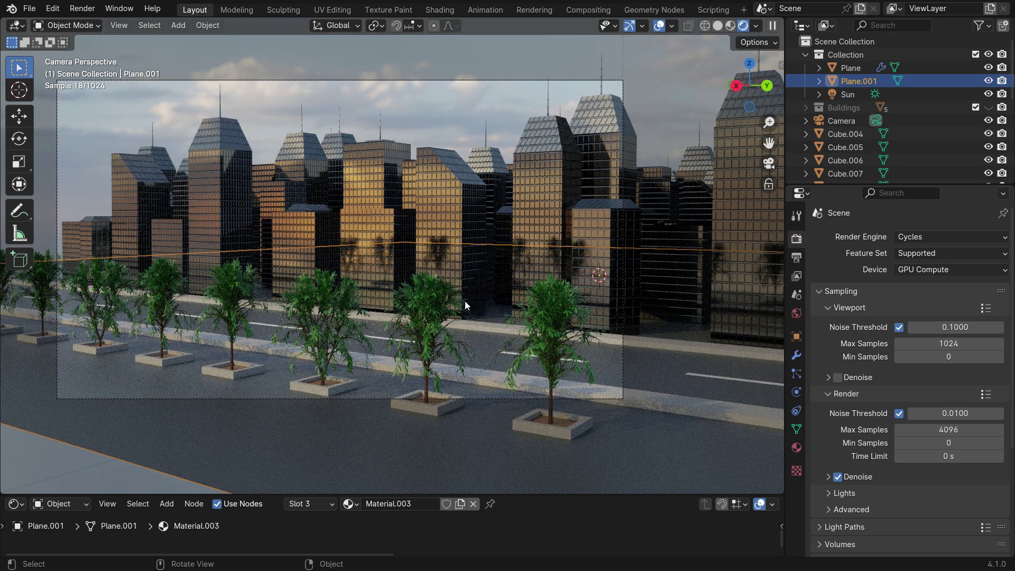
pyautogui.keyDown('shift'); pyautogui.moveTo(466, 303); pyautogui.dragTo(498, 311, button='middle'); pyautogui.keyUp('shift')
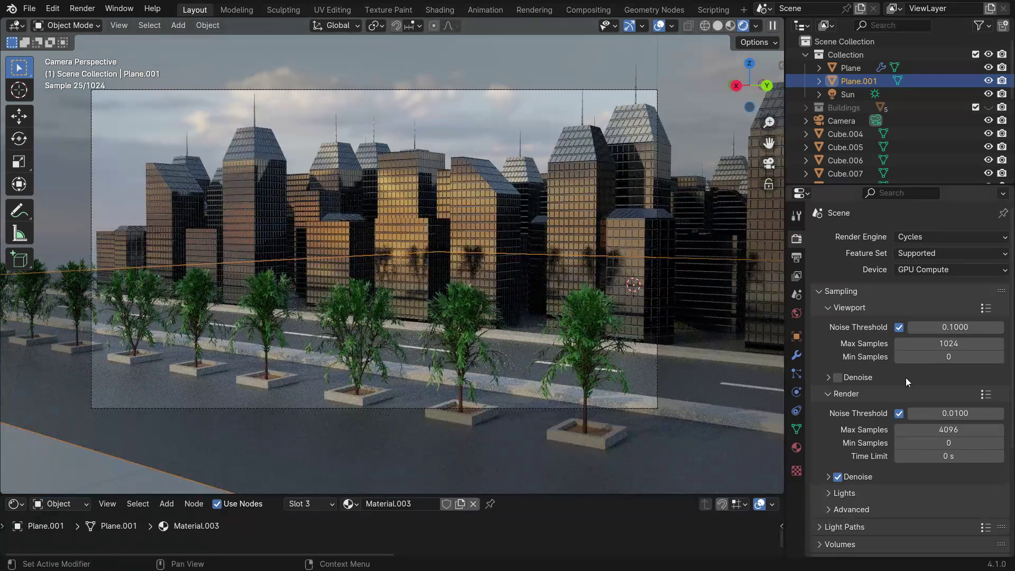
pyautogui.scroll(-3, 906, 378)
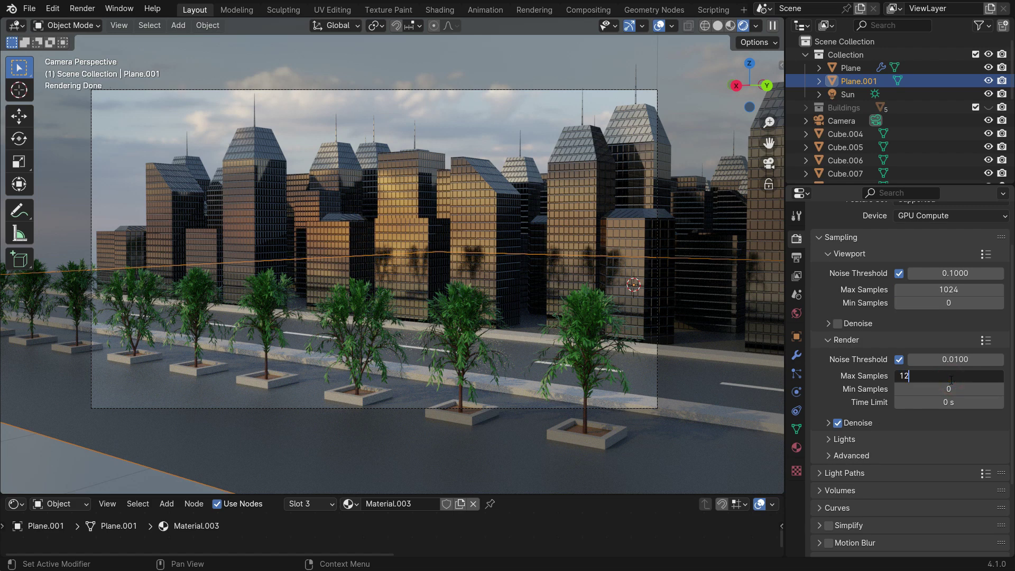
pyautogui.scroll(-5, 932, 426)
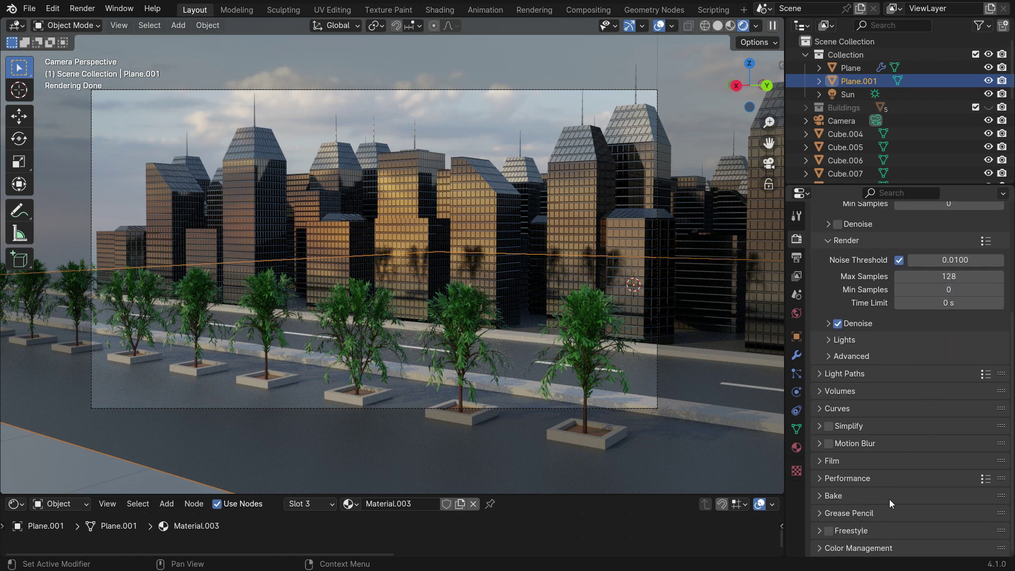
pyautogui.scroll(-7, 842, 437)
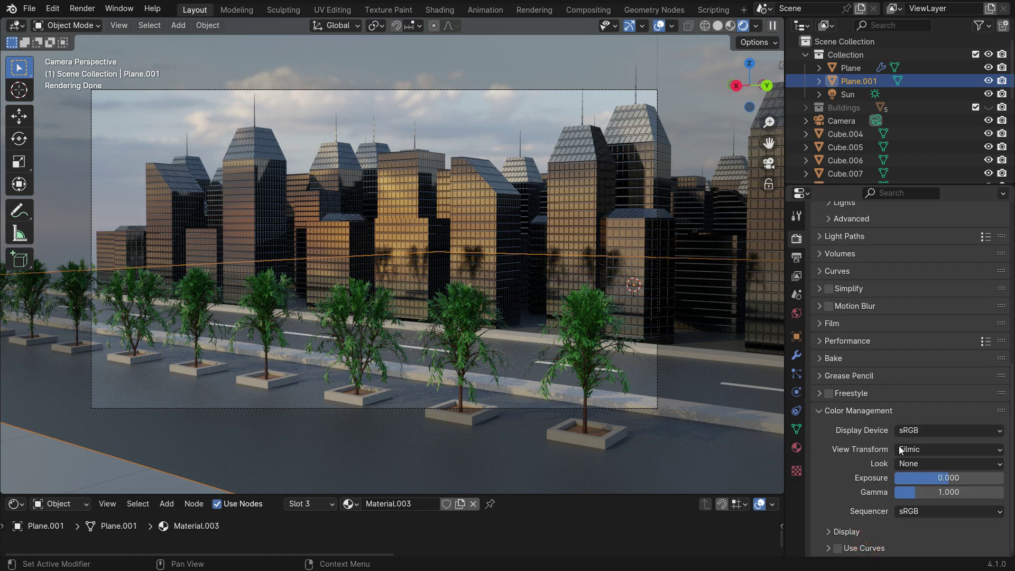
pyautogui.click(933, 464)
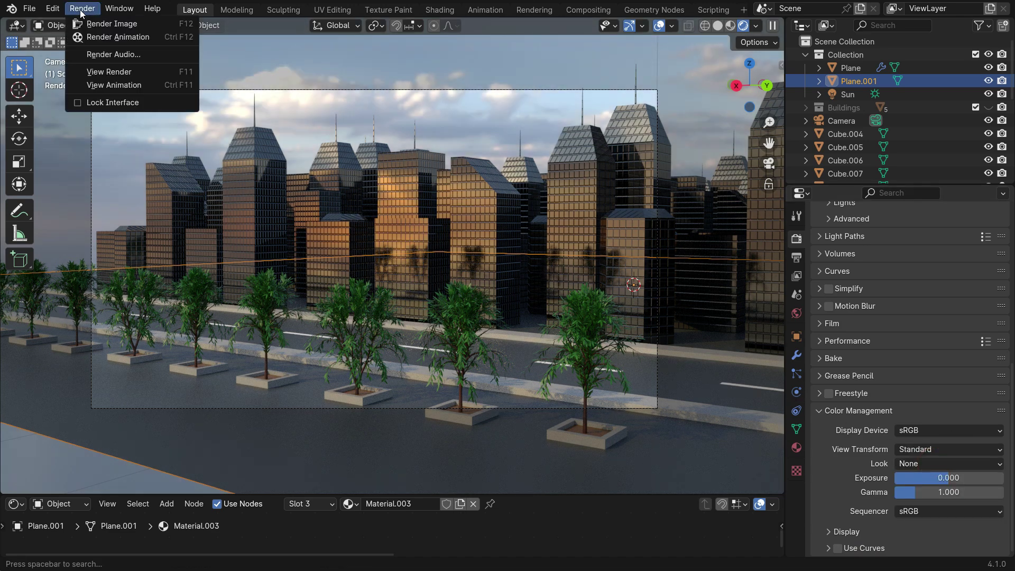
# Render the final Cycles image with Render > Render Image.
pyautogui.click(111, 24)
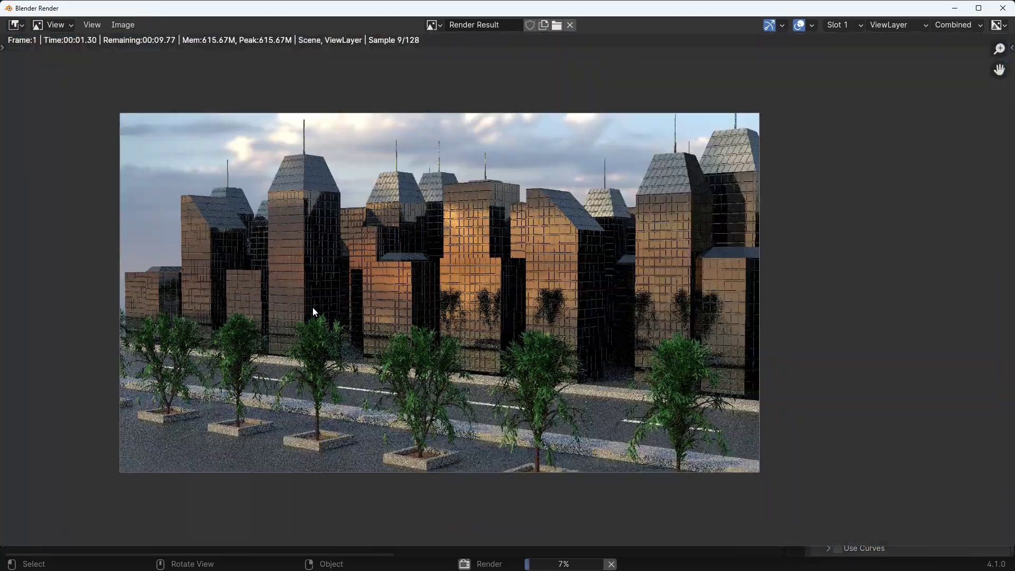